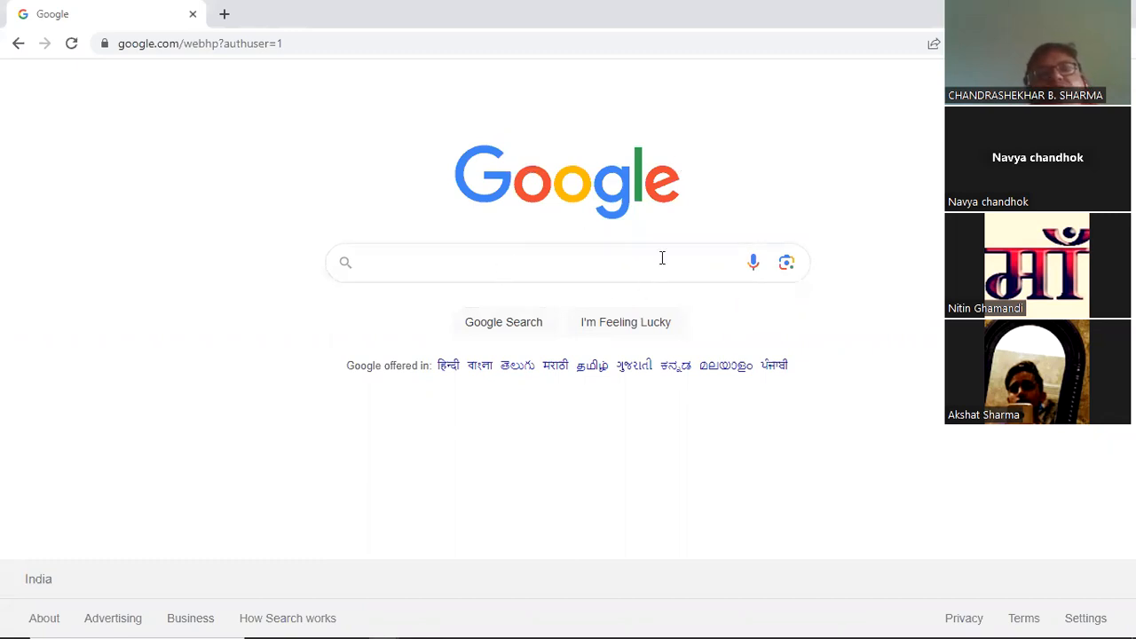
Search Google for "cava"
click(577, 264)
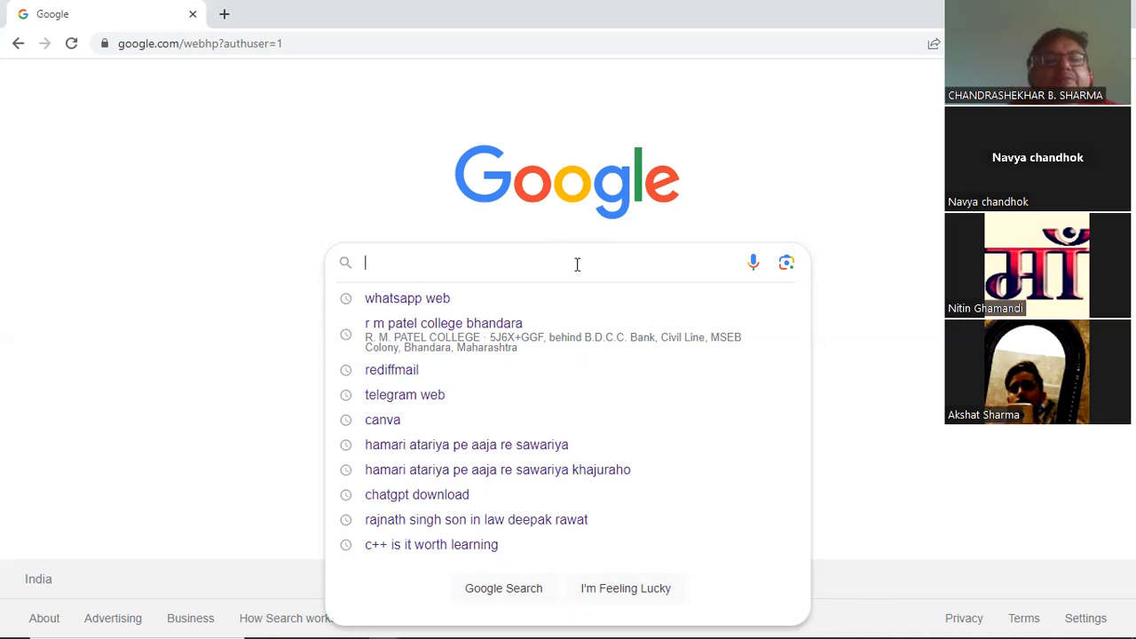
text(cava)
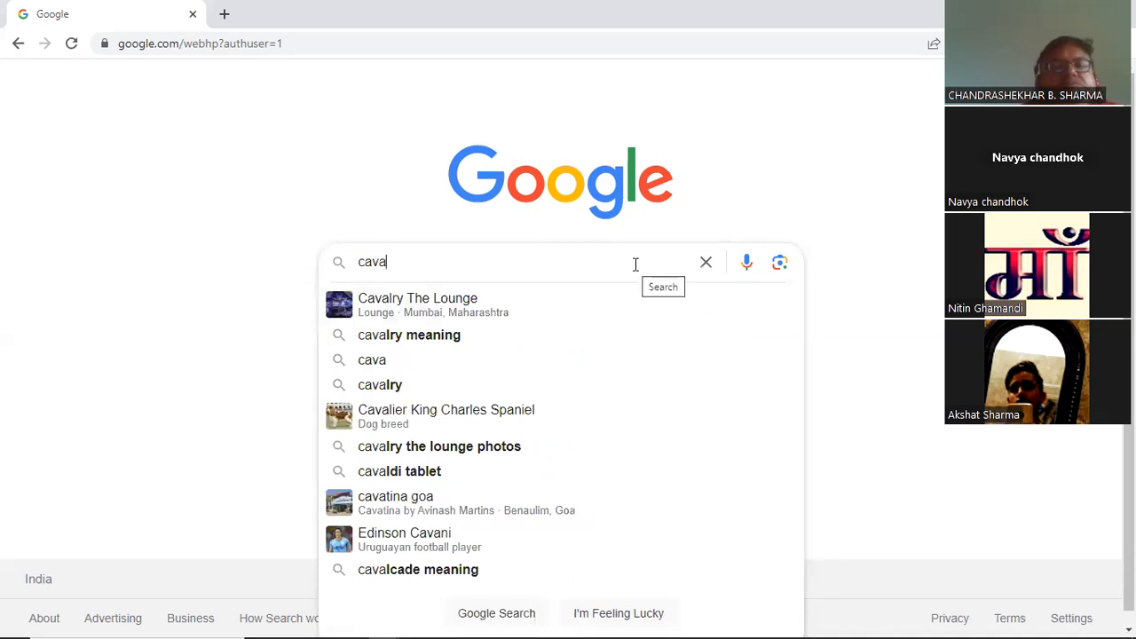
key(Return)
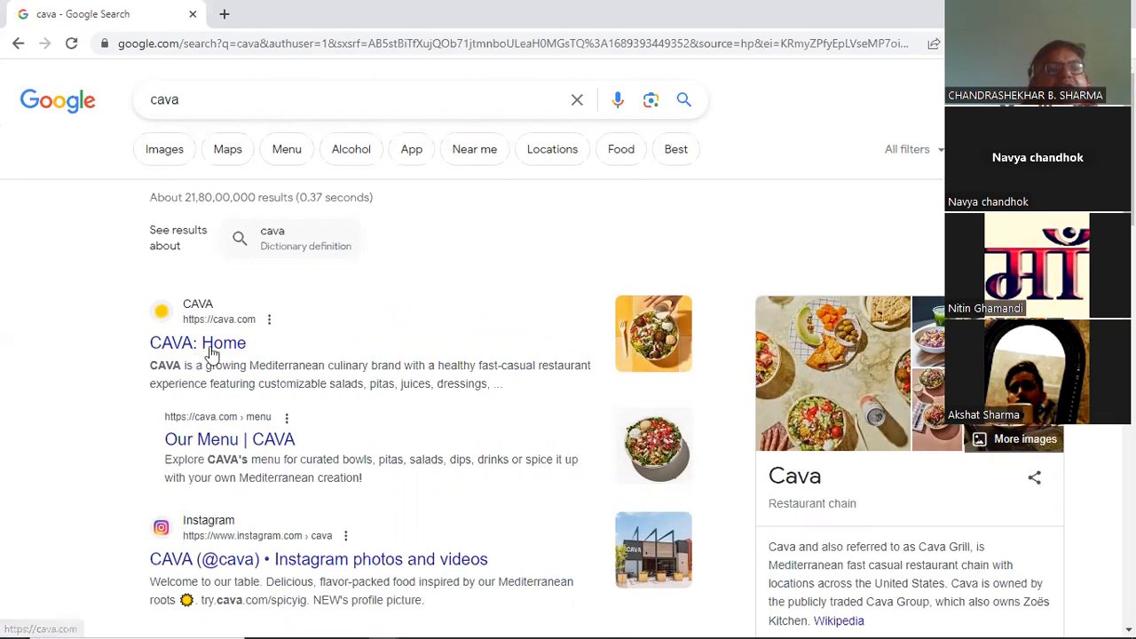
click(211, 351)
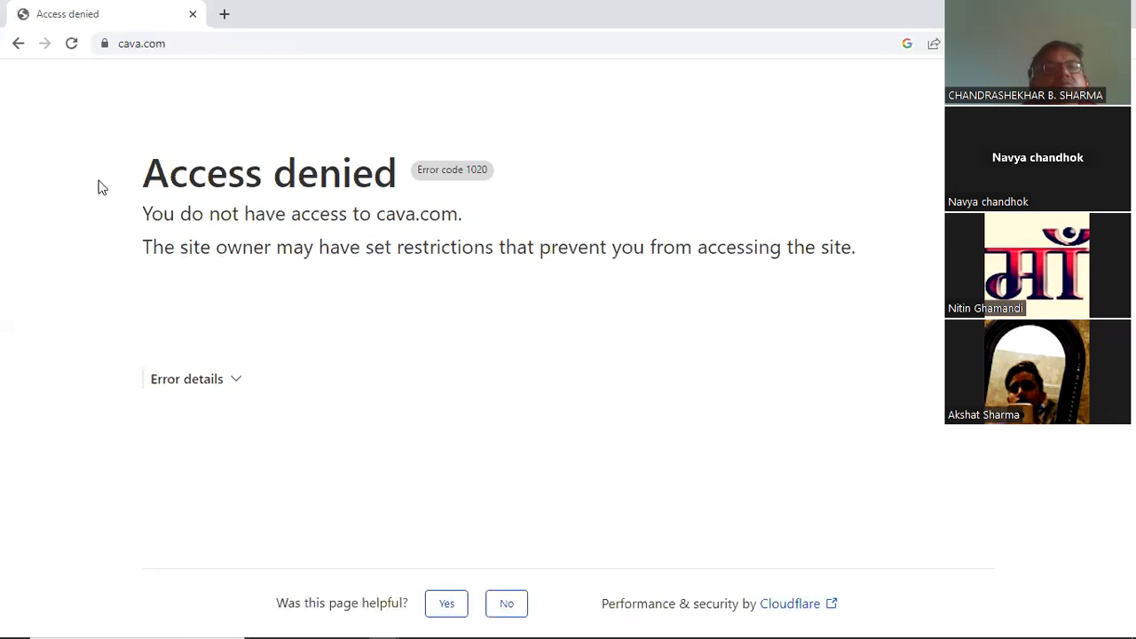
click(17, 44)
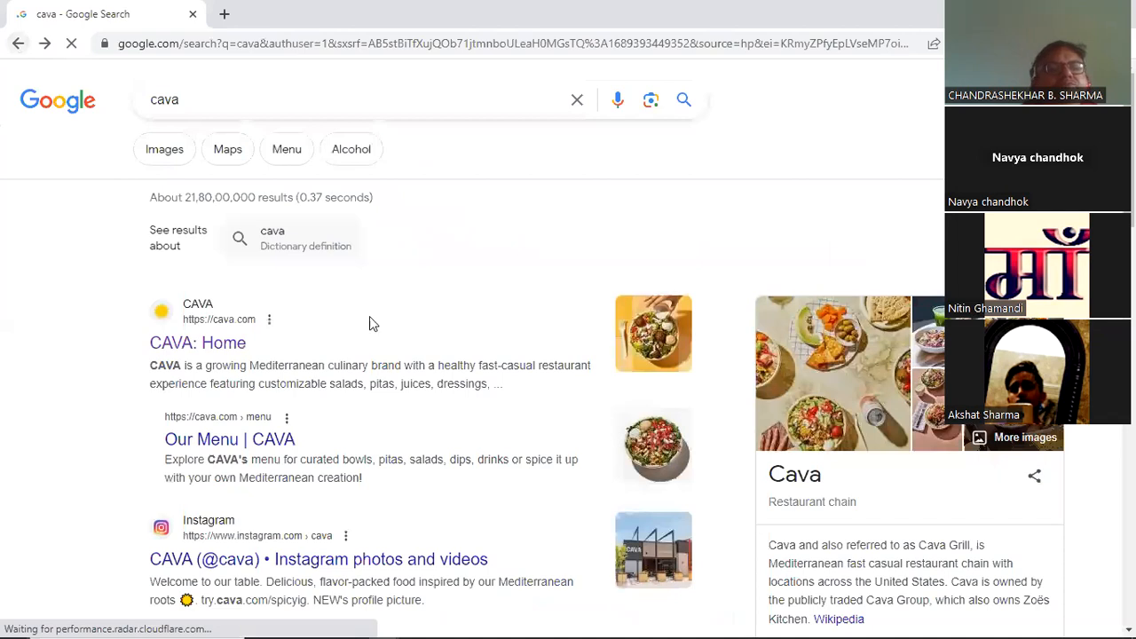
scroll(372, 324, down, 4)
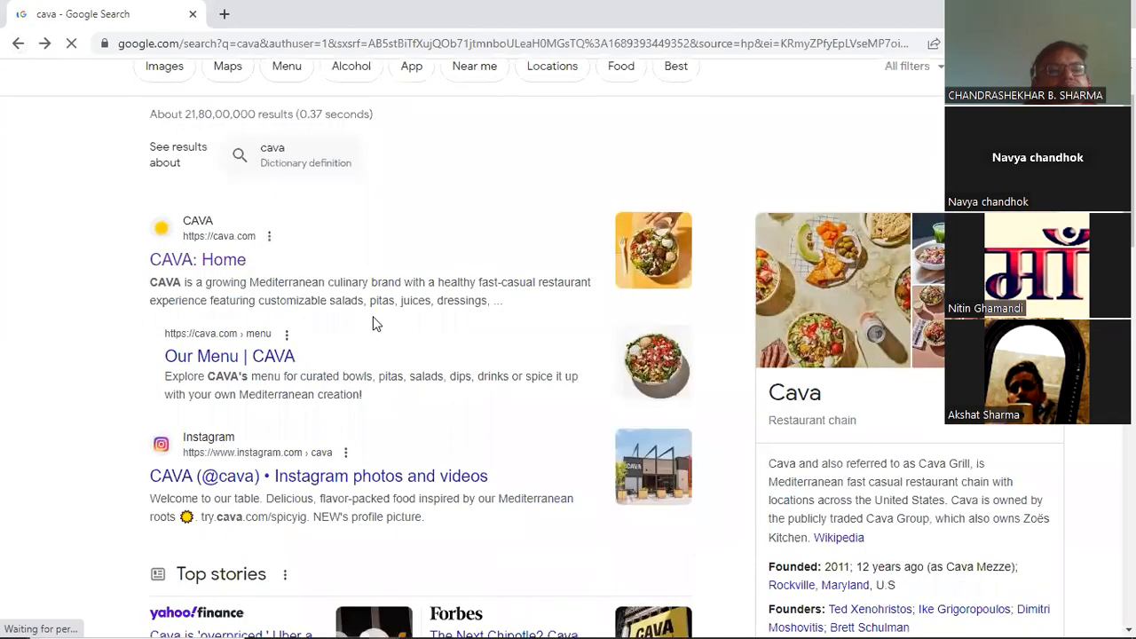
scroll(373, 325, down, 8)
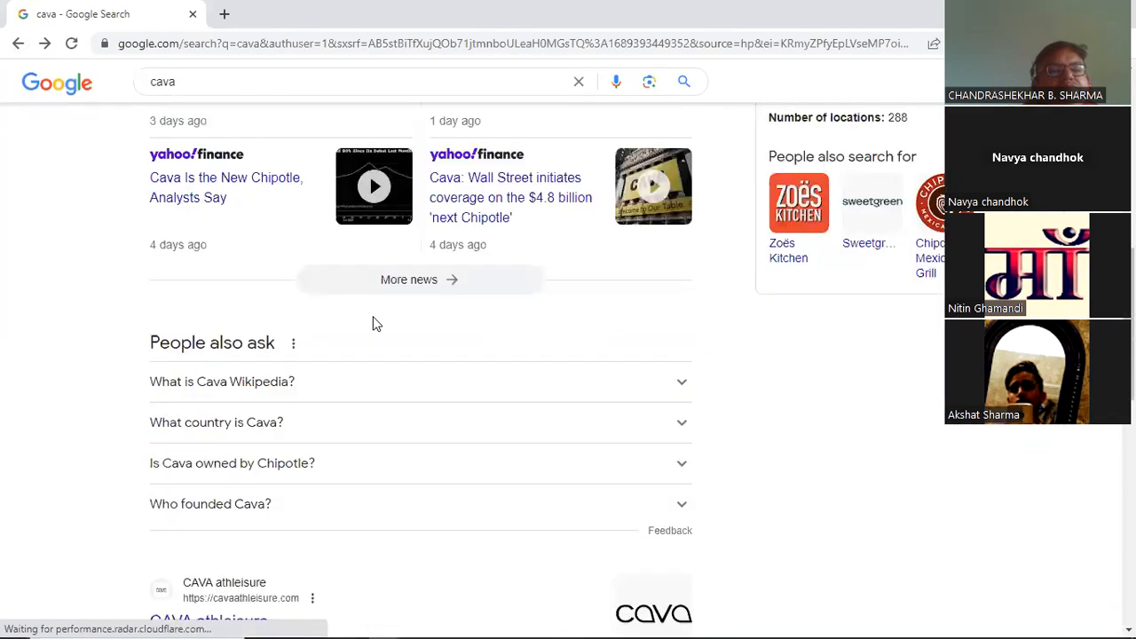
scroll(374, 317, up, 13)
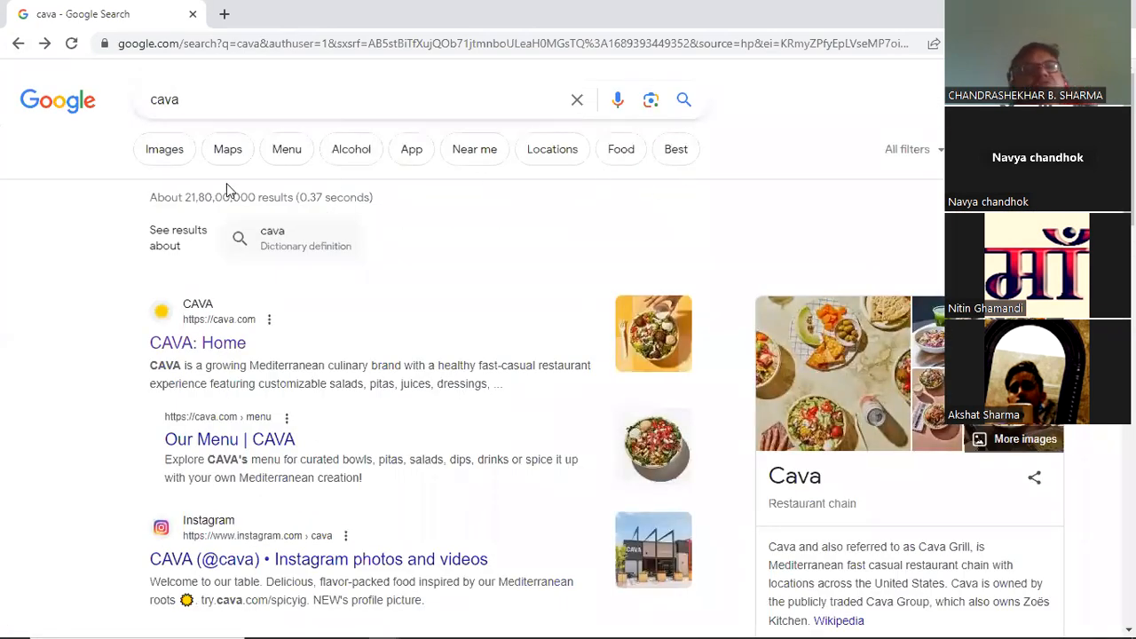
Correct the search term to "canva" and open the Canva website from the results
click(165, 99)
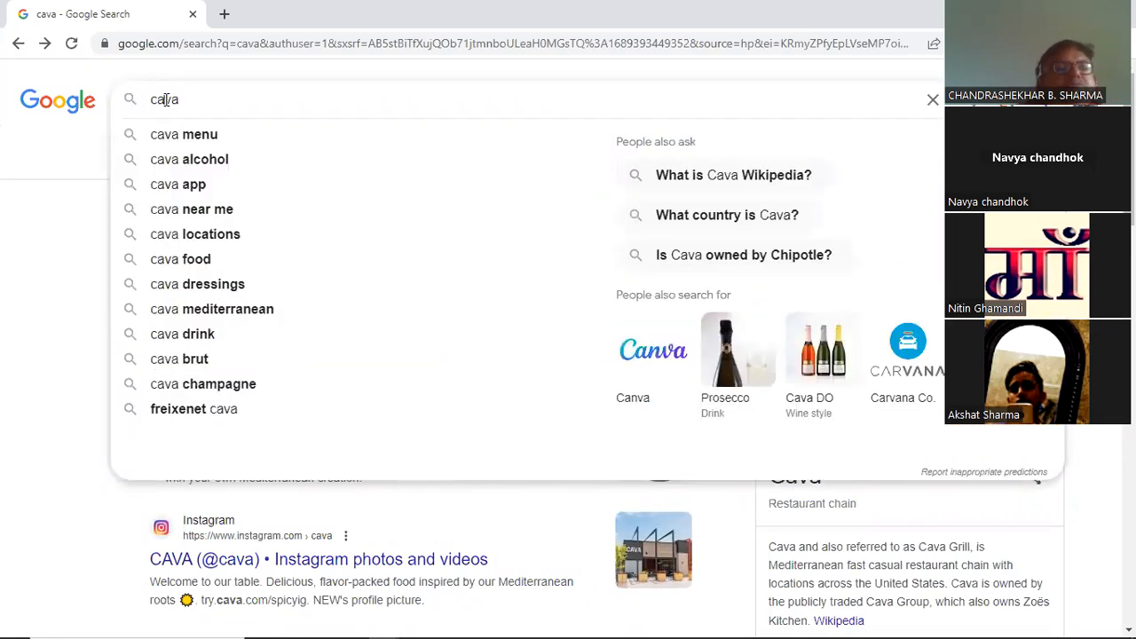
text(n)
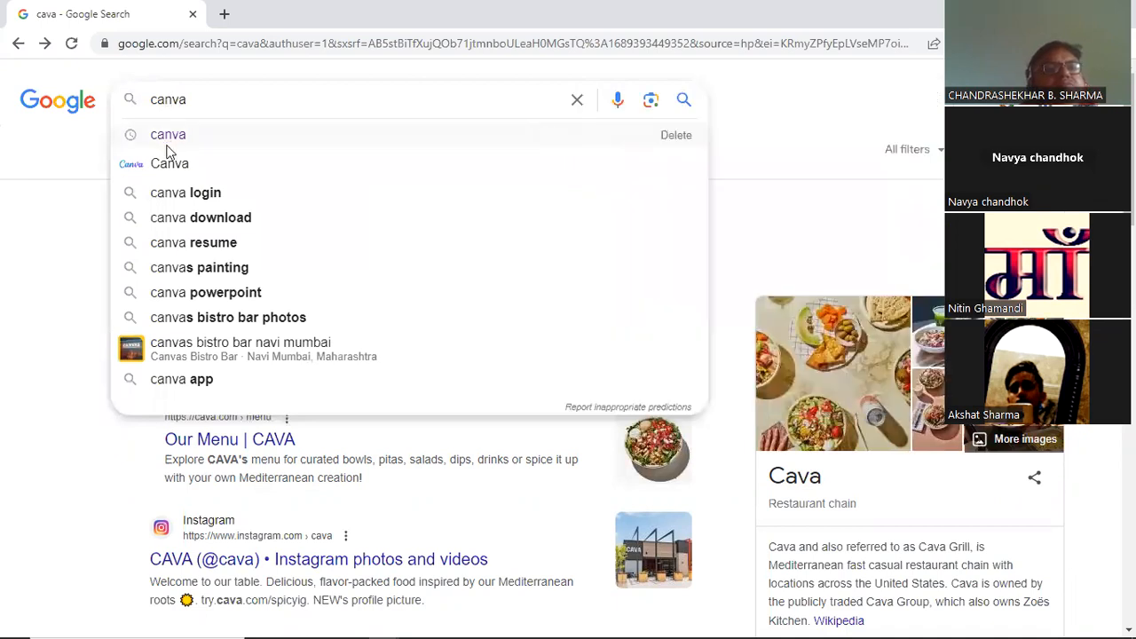
click(166, 171)
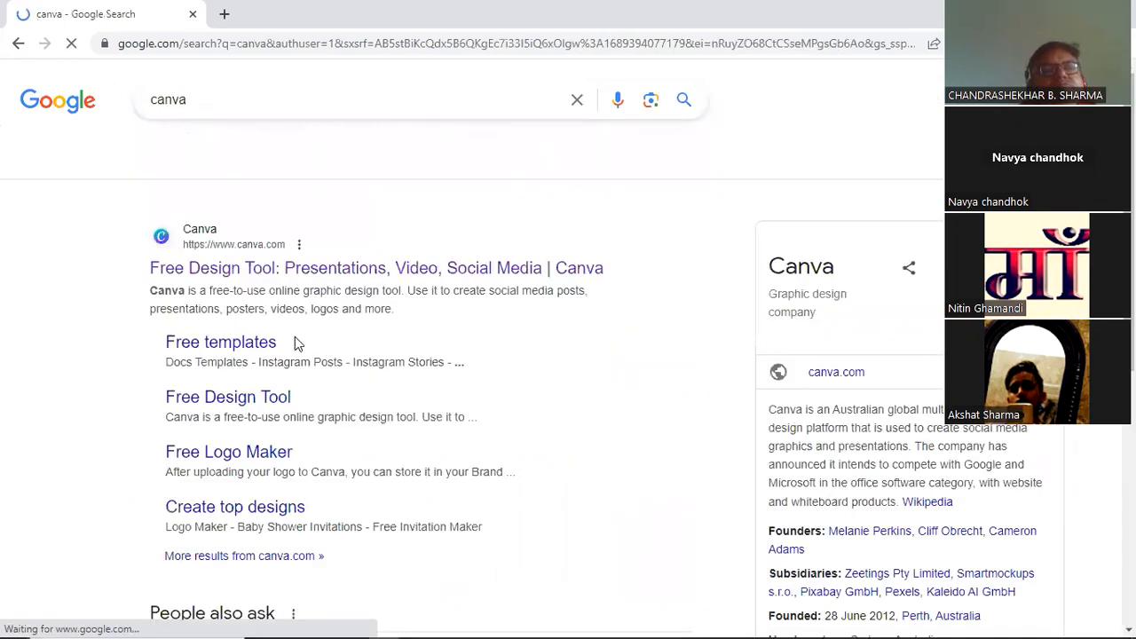
click(369, 275)
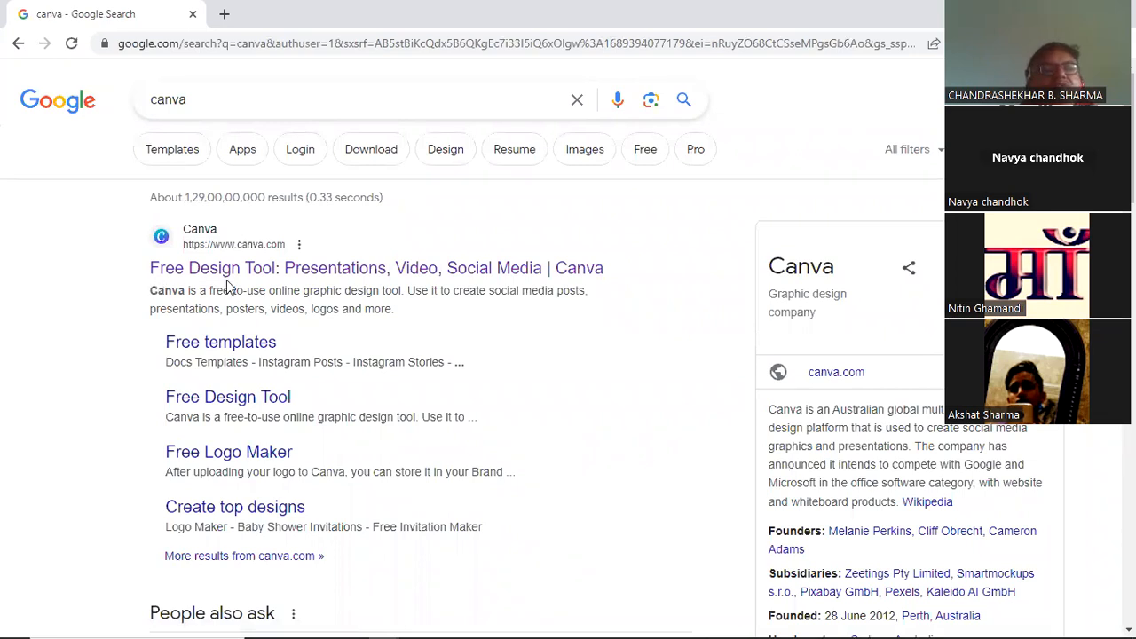
click(382, 277)
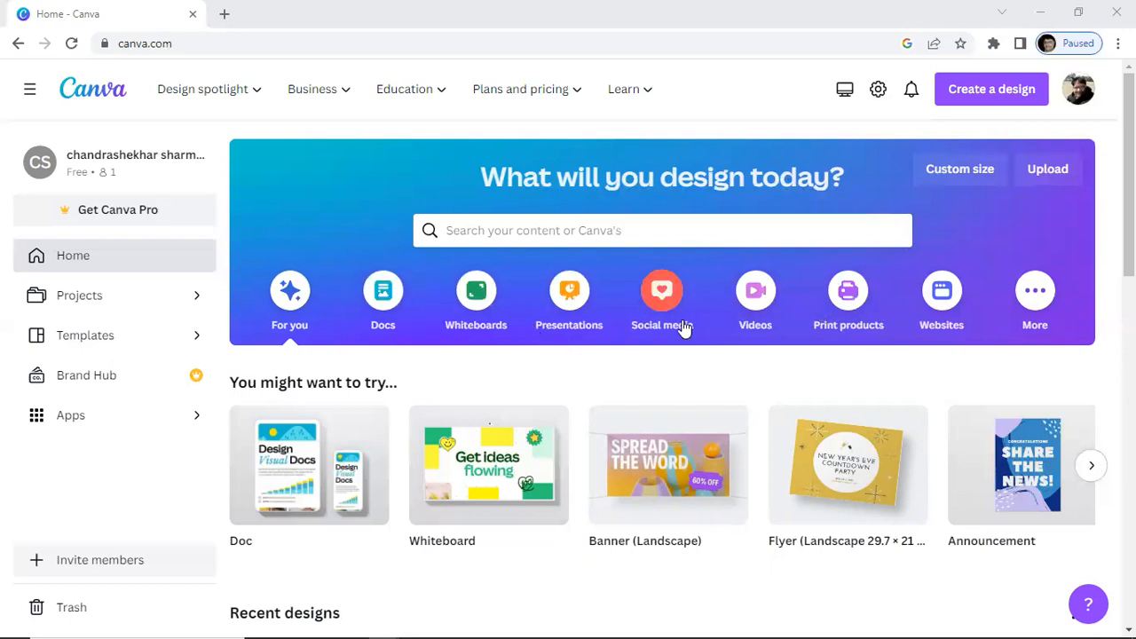
Show the More design types on the home page and look through their template sections, from Infographics to Book Covers
click(1036, 299)
scroll(736, 357, down, 2)
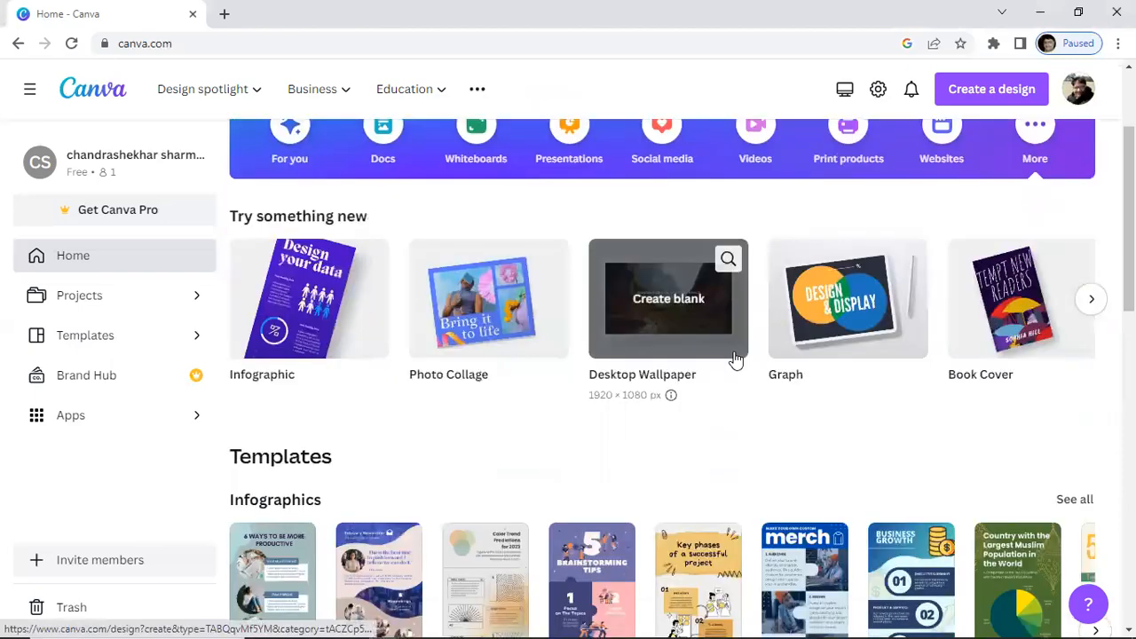
scroll(713, 391, down, 5)
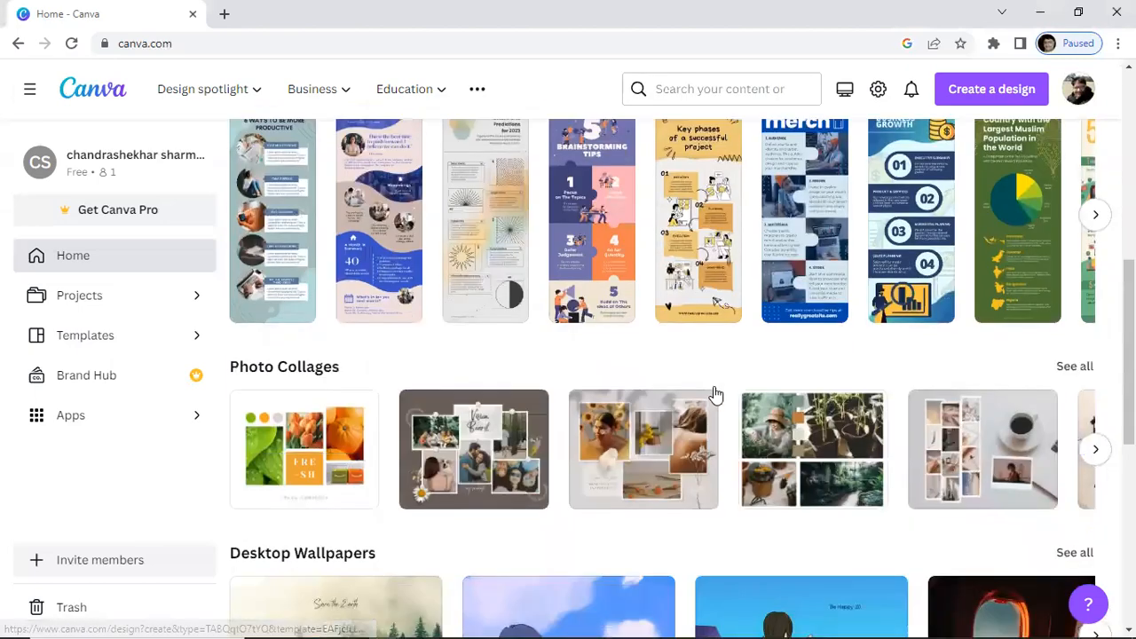
scroll(715, 393, down, 7)
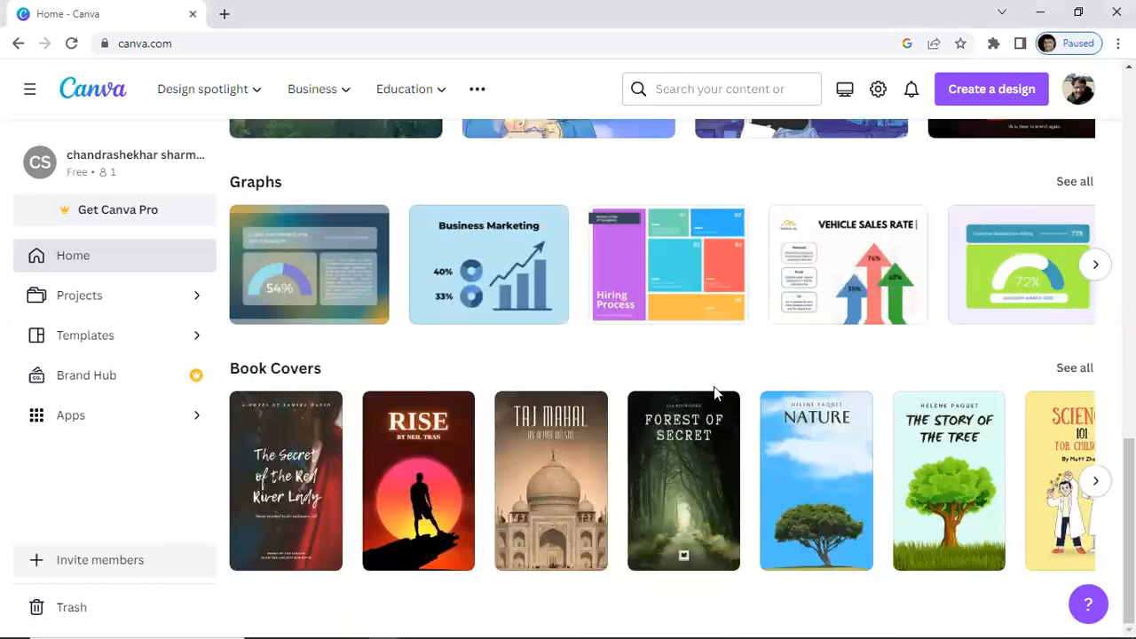
scroll(715, 388, up, 12)
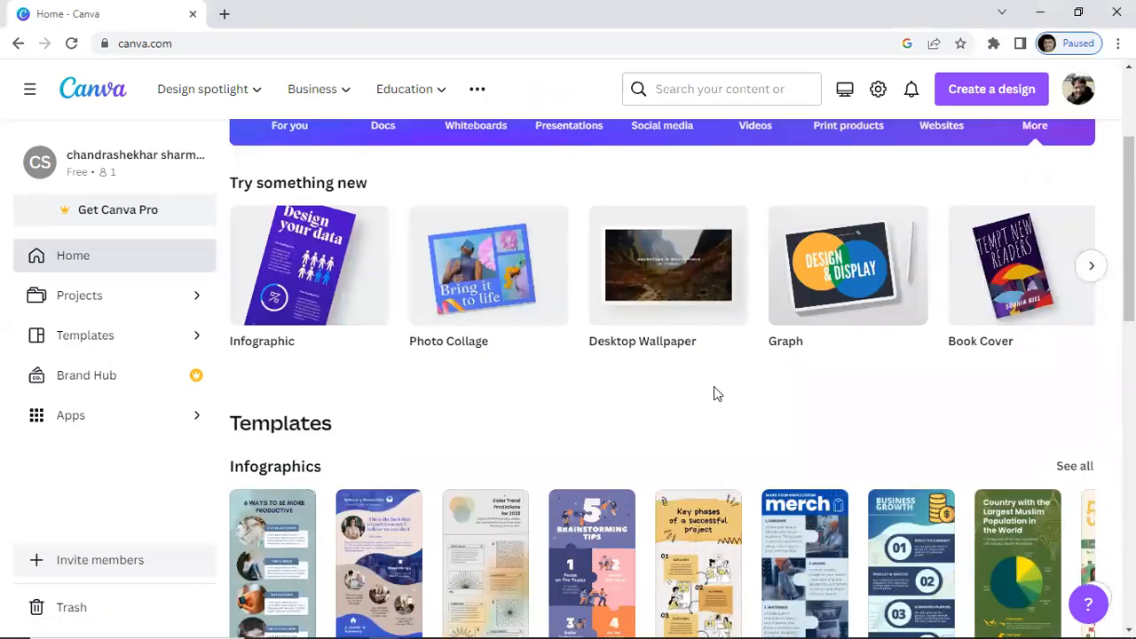
scroll(715, 391, up, 3)
Browse the design types under "Try something new" and create a blank Flyer (Landscape 29.7 × 21 cm)
mouse_move(870, 479)
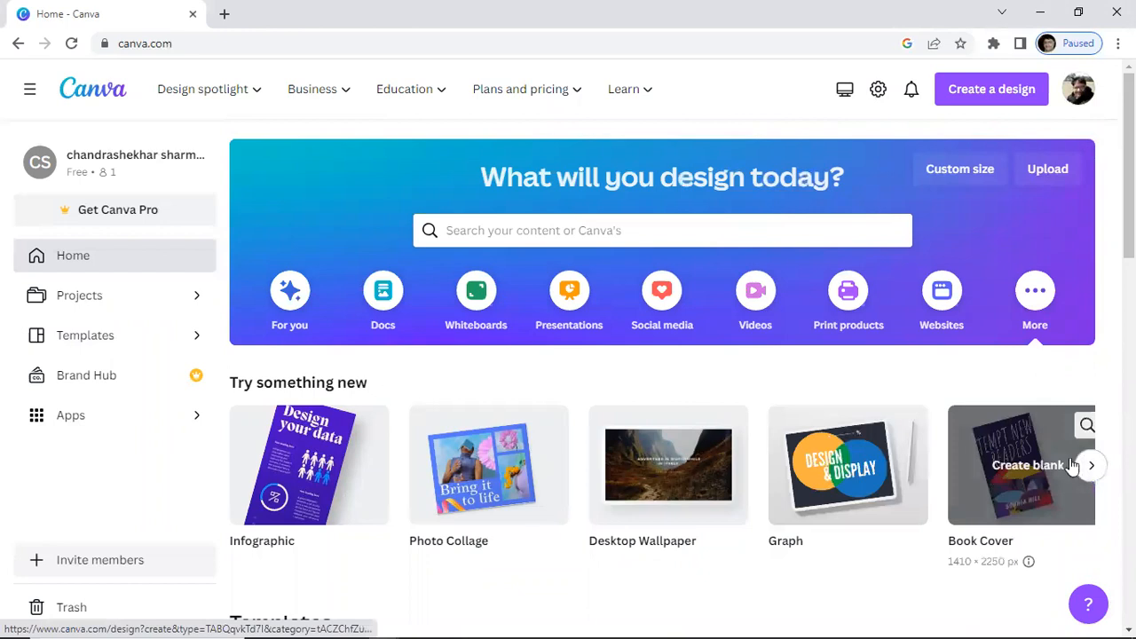
click(1090, 467)
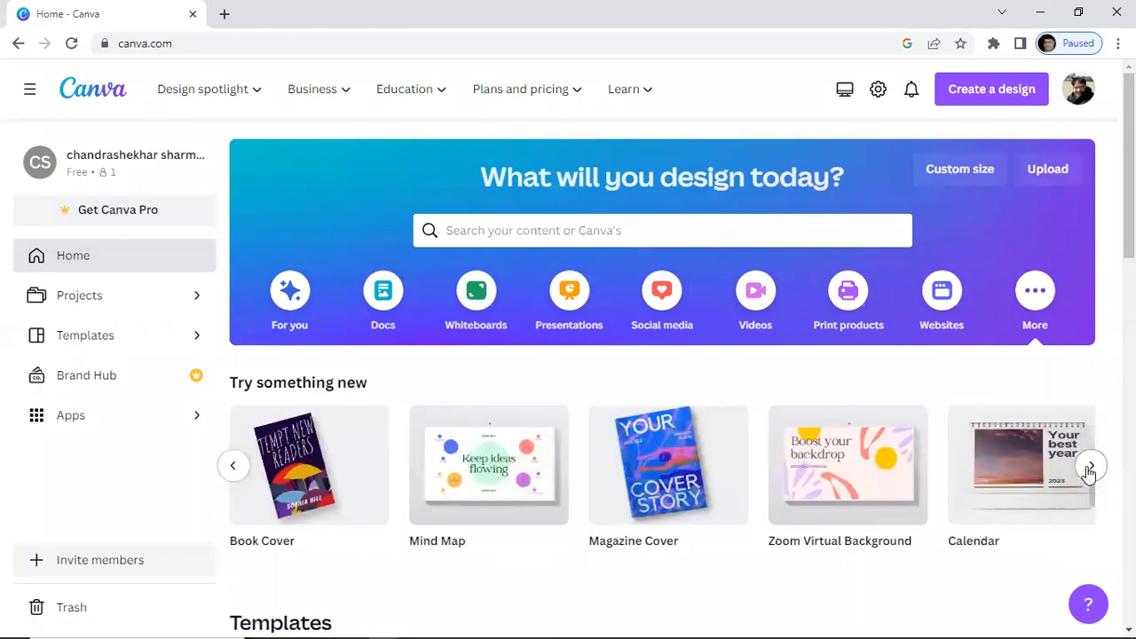
click(1089, 468)
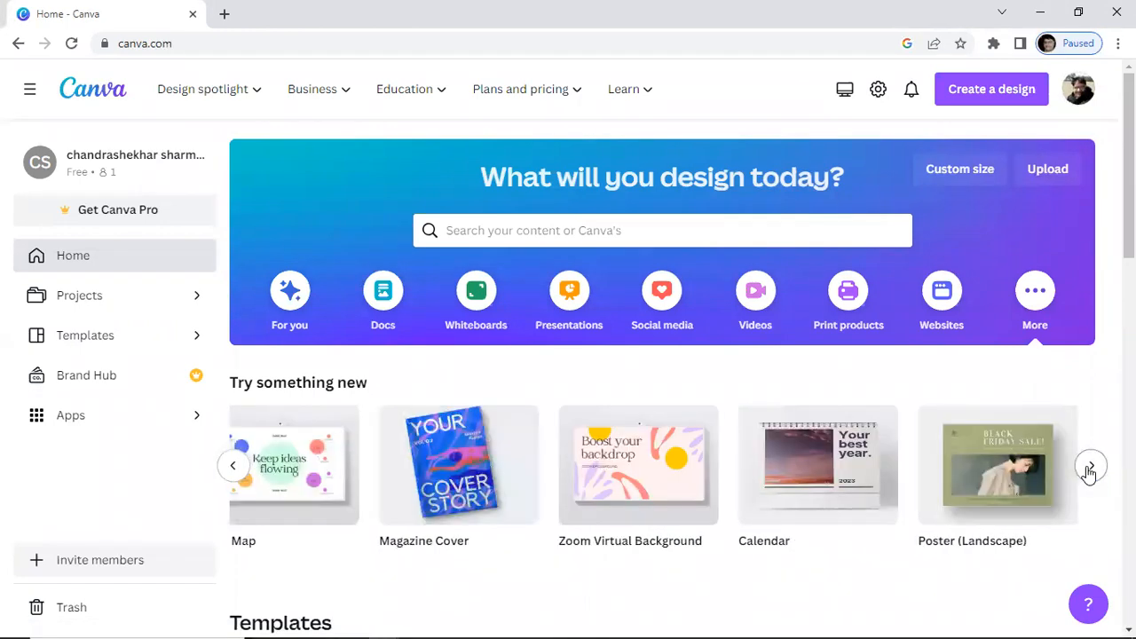
click(1089, 468)
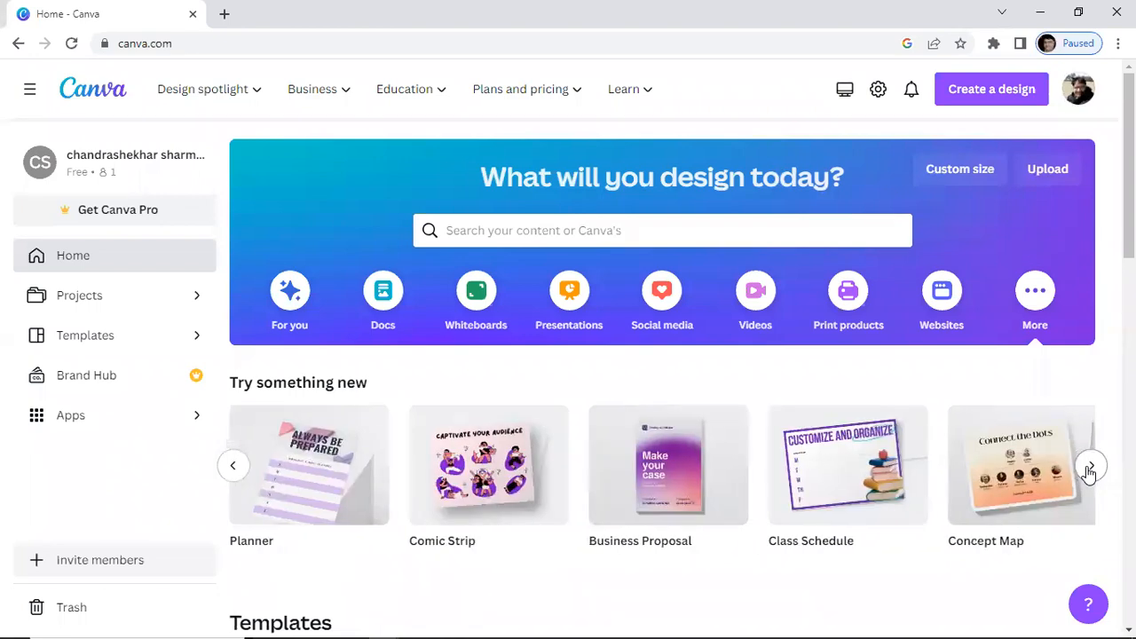
click(1090, 467)
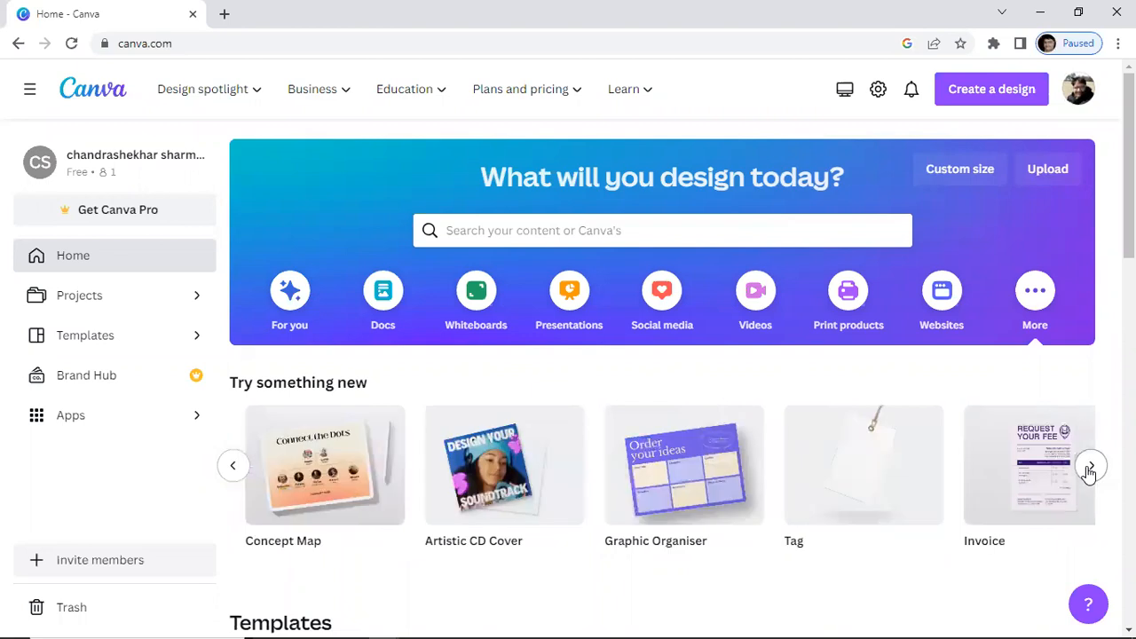
click(1089, 468)
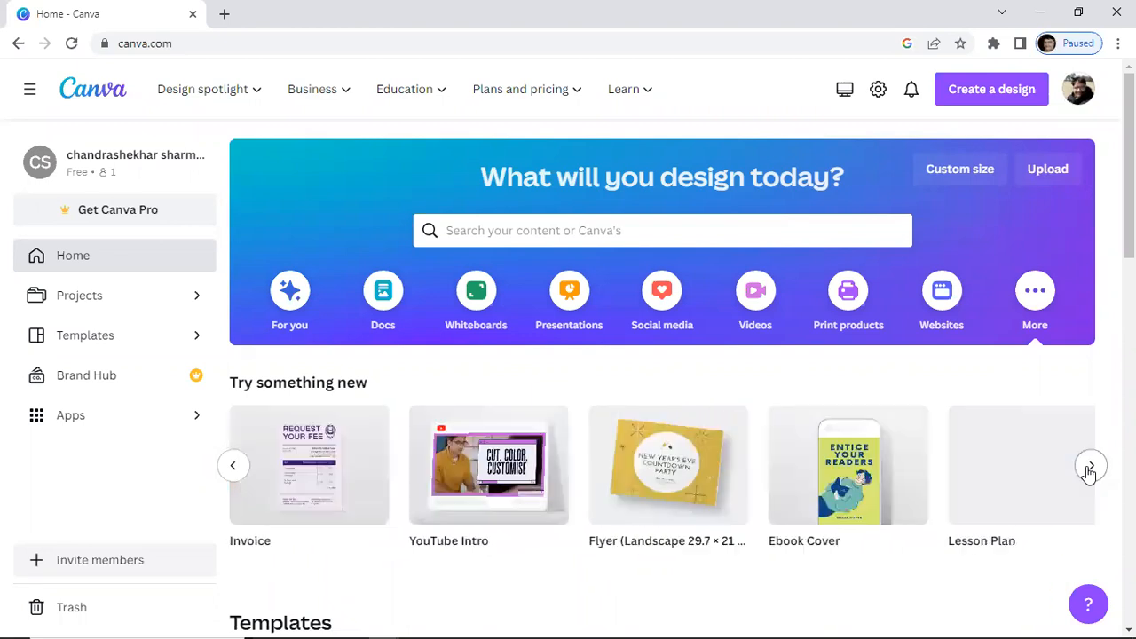
click(1089, 468)
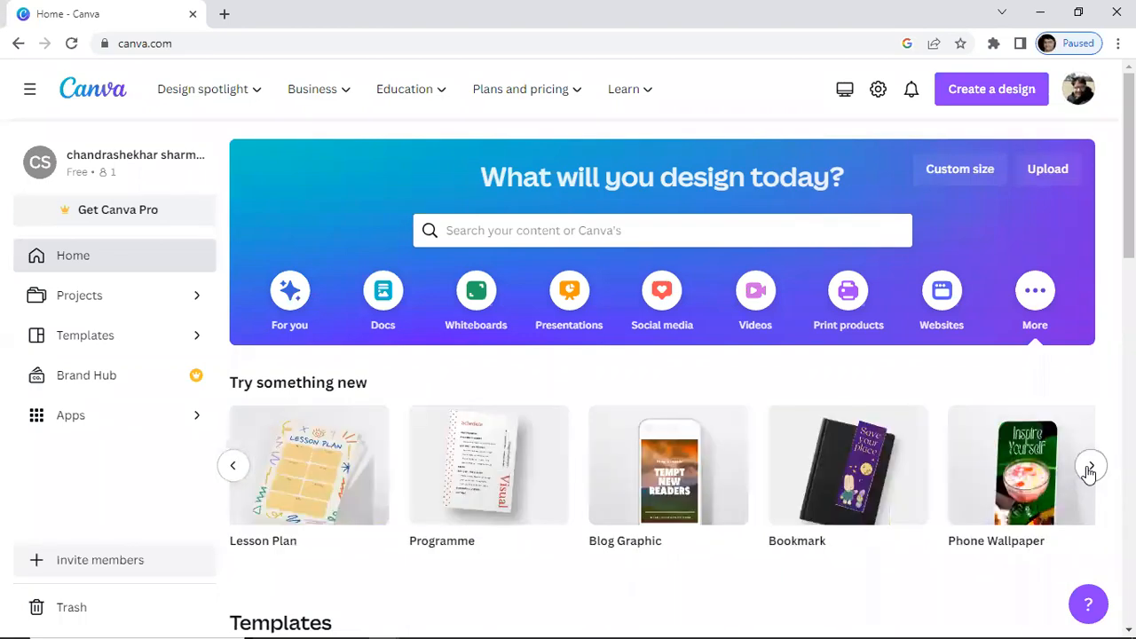
click(1090, 469)
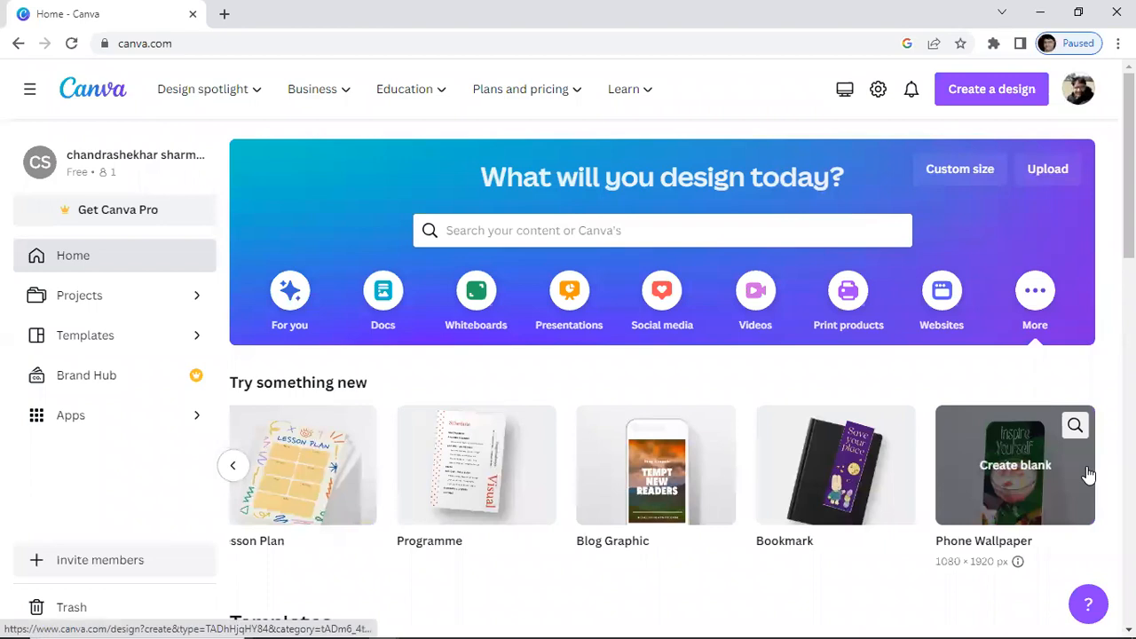
click(233, 468)
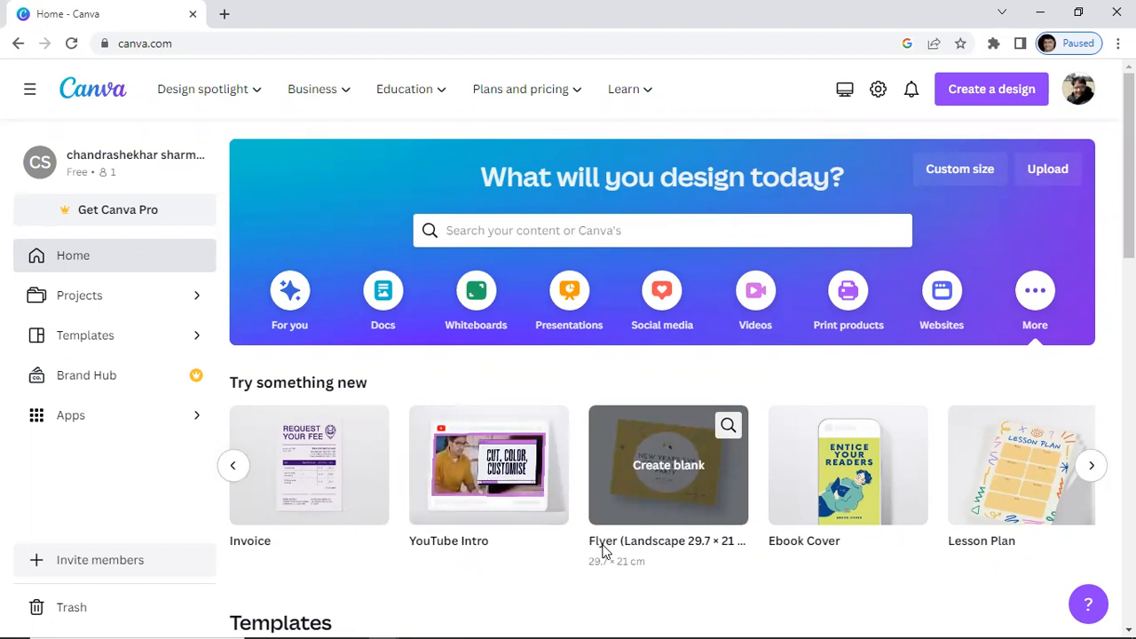
click(666, 470)
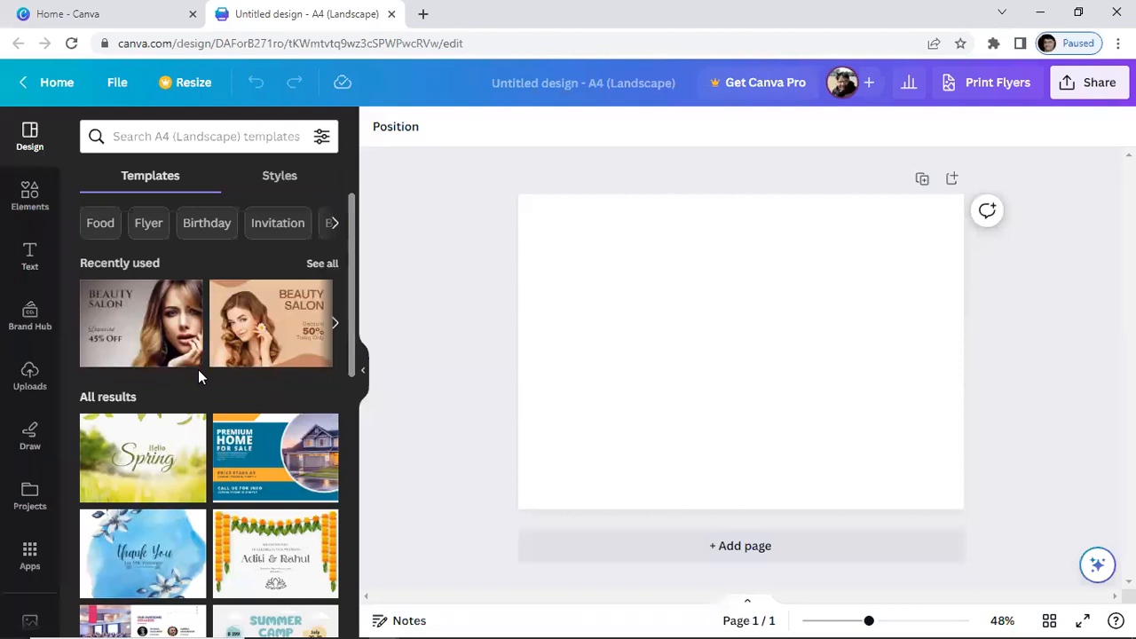
Look over the suggested A4 landscape templates and filter them by the Education category
scroll(200, 368, down, 5)
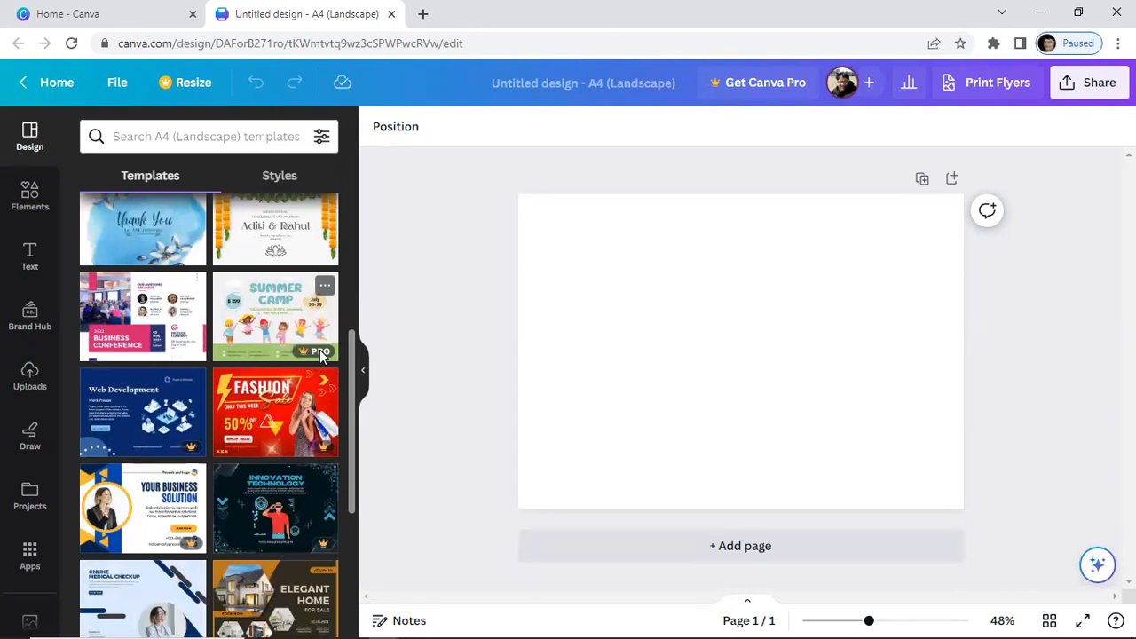
scroll(162, 389, up, 3)
scroll(161, 389, up, 2)
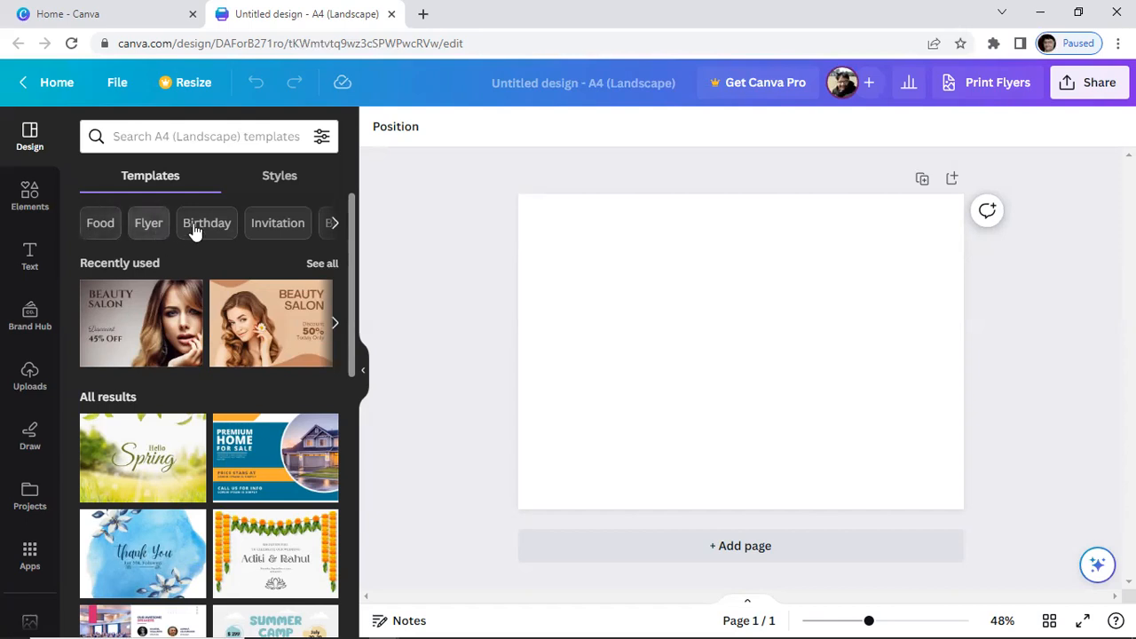
click(335, 224)
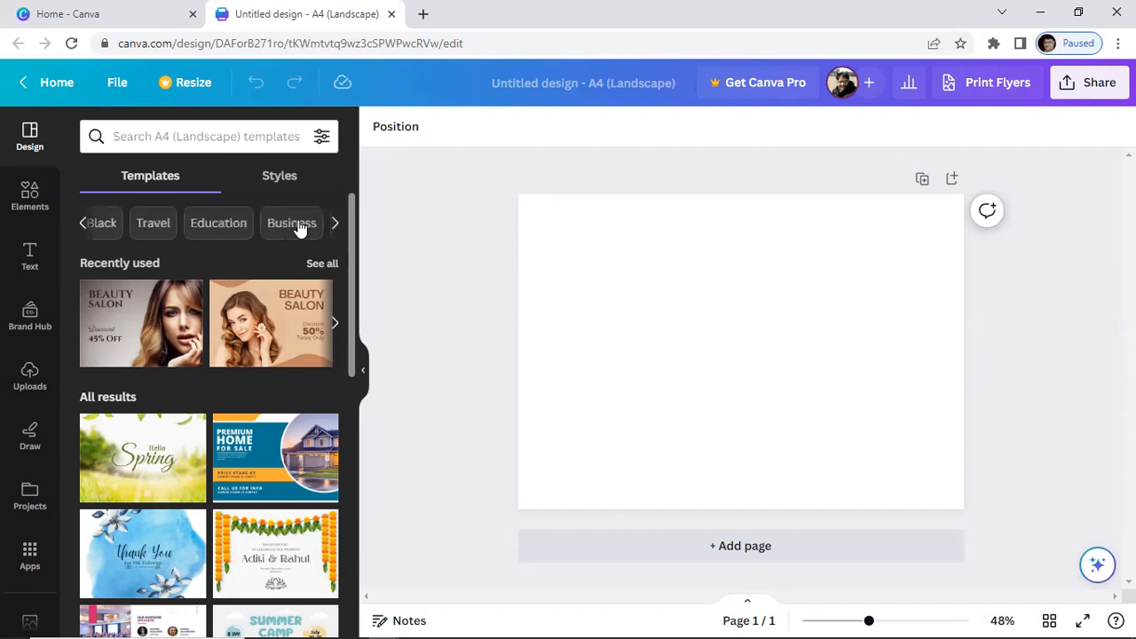
click(213, 223)
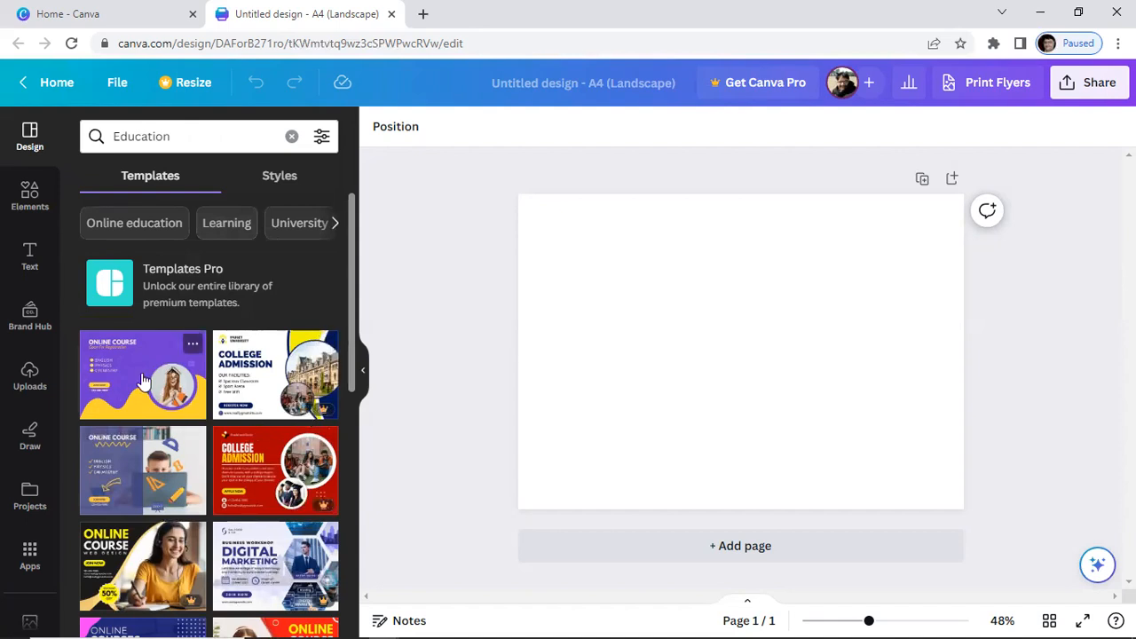
Look through the A4 landscape flyer templates in the Education results and return to the start of the list
scroll(233, 456, down, 2)
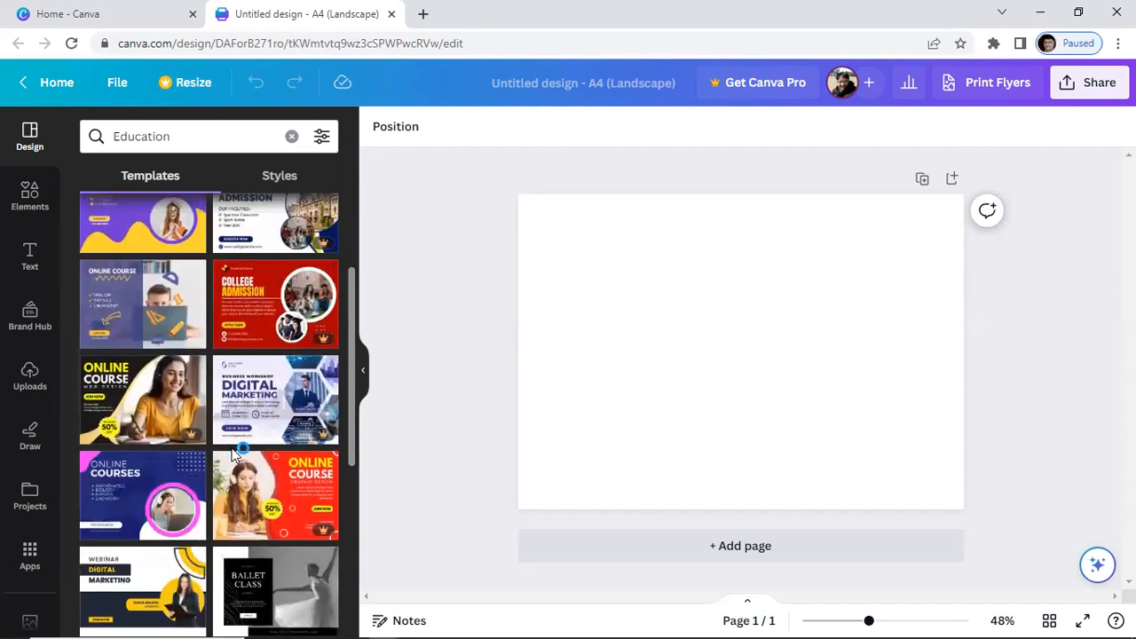
scroll(233, 456, down, 2)
scroll(233, 455, down, 2)
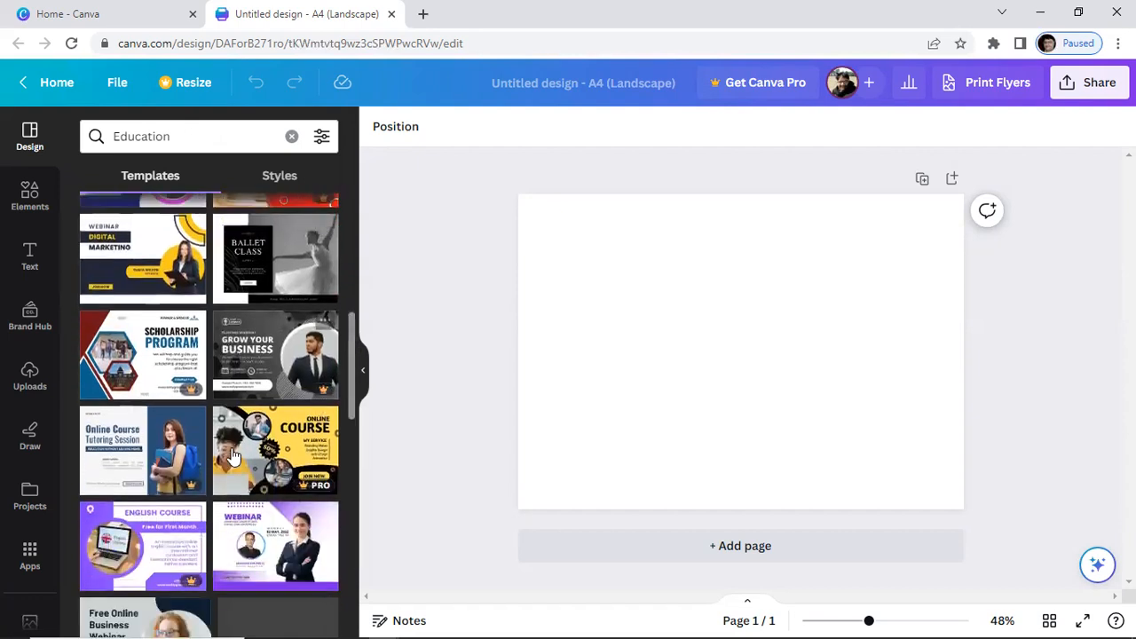
scroll(234, 456, down, 1)
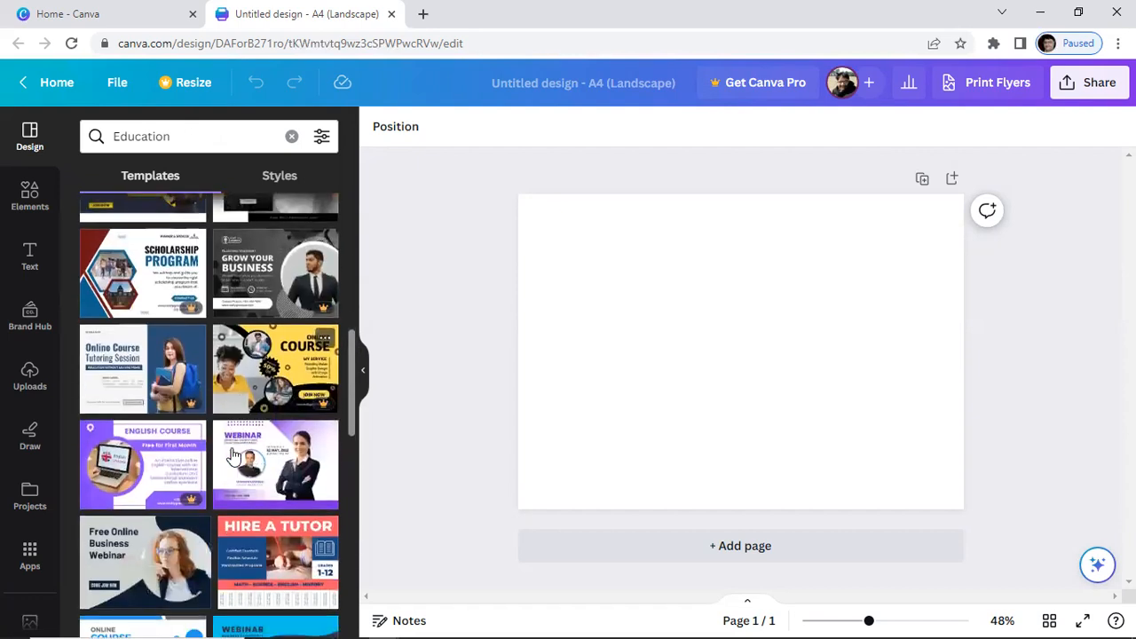
scroll(233, 455, down, 1)
scroll(233, 455, down, 1)
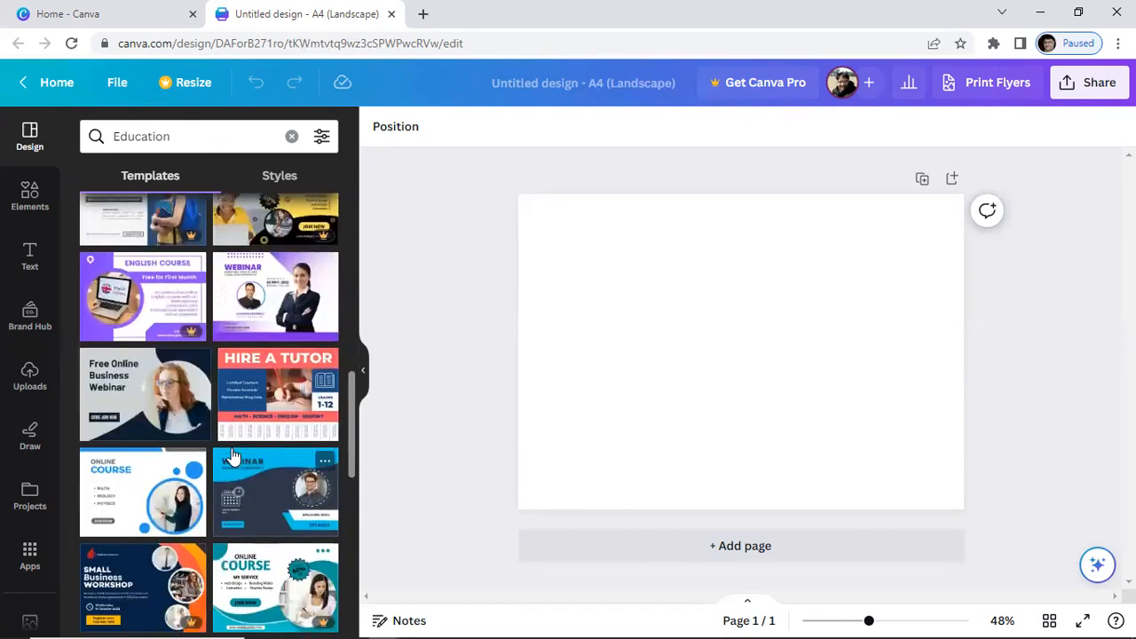
scroll(233, 455, down, 1)
scroll(233, 455, up, 2)
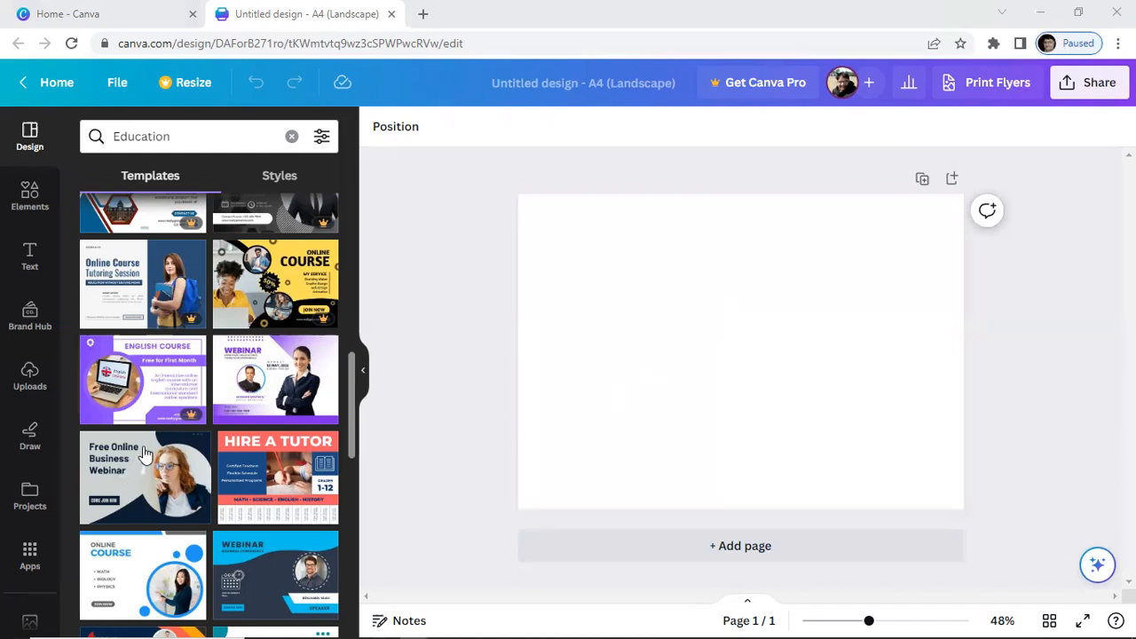
scroll(148, 455, up, 3)
scroll(148, 454, up, 1)
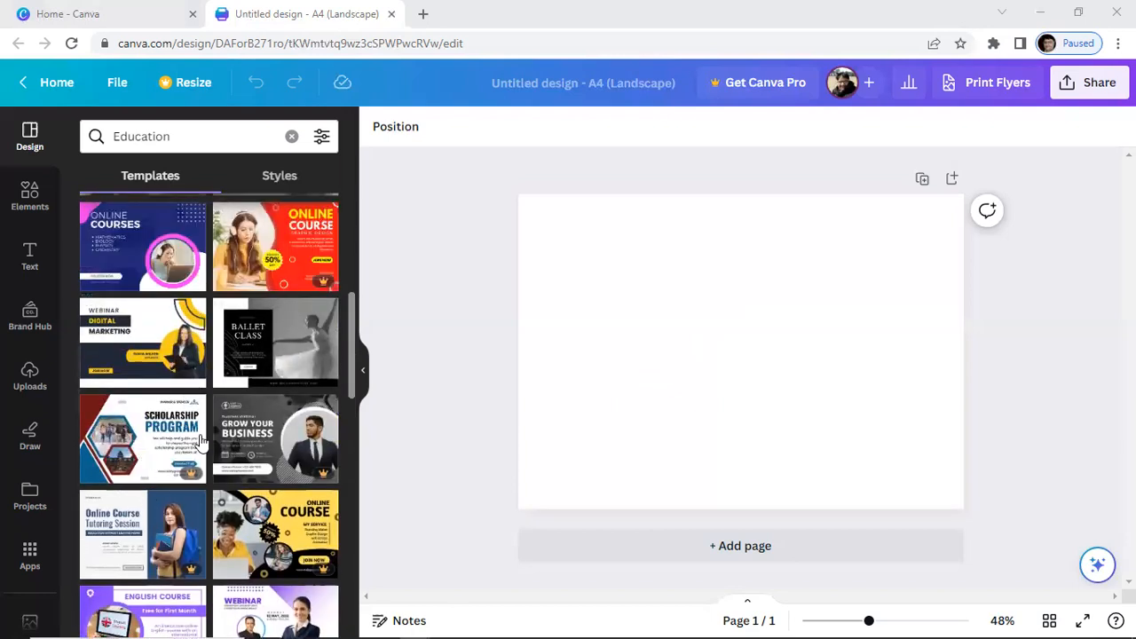
scroll(211, 433, up, 2)
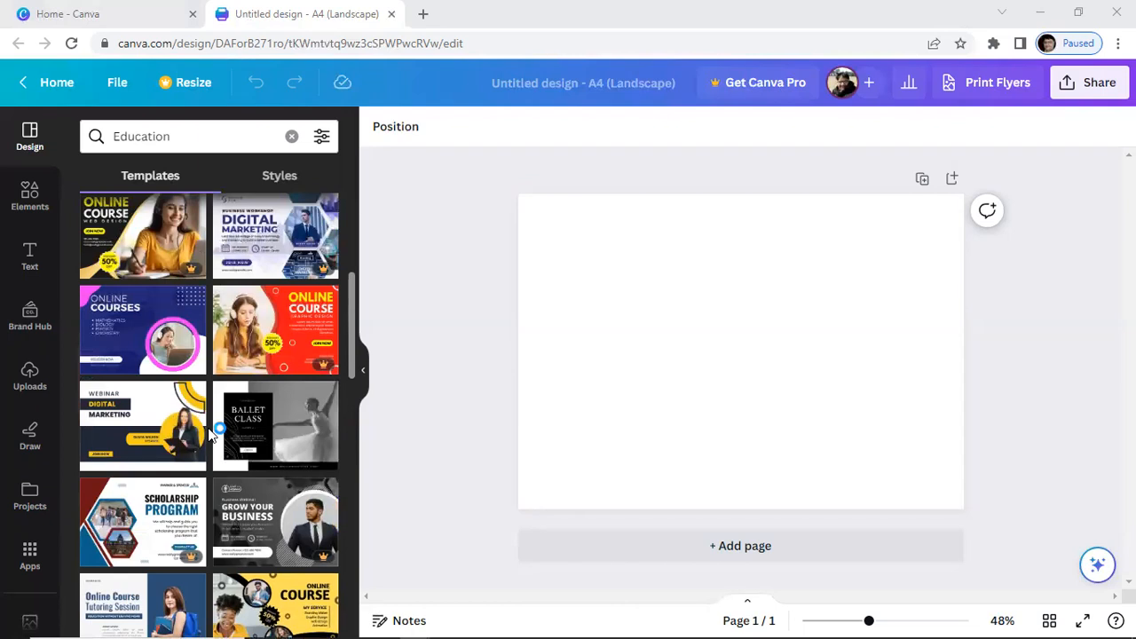
scroll(210, 435, up, 3)
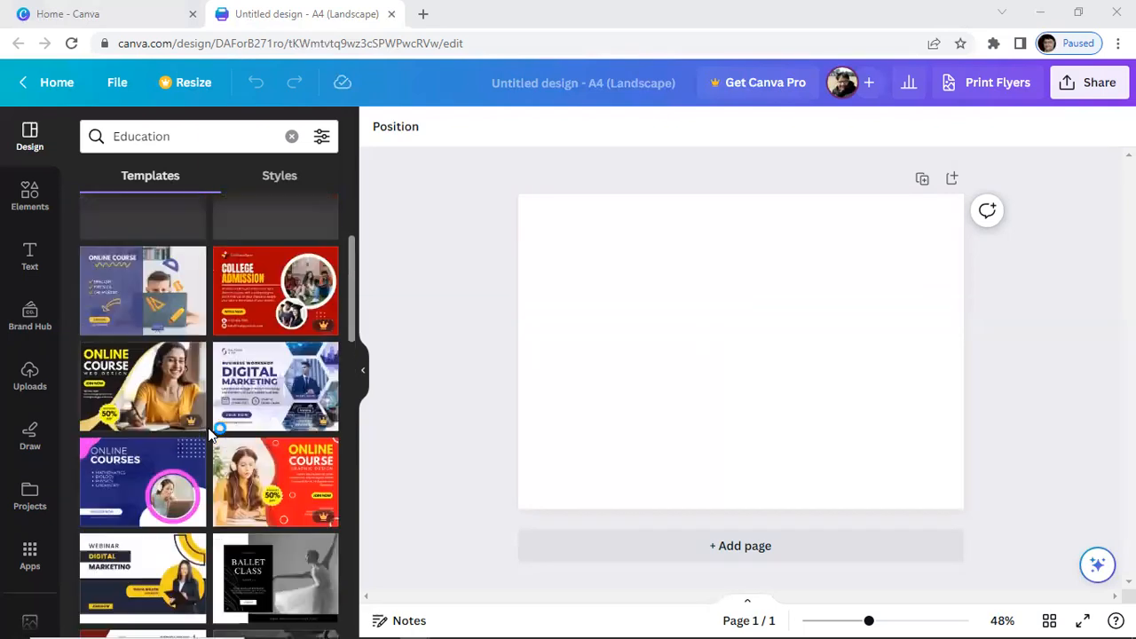
scroll(211, 435, up, 2)
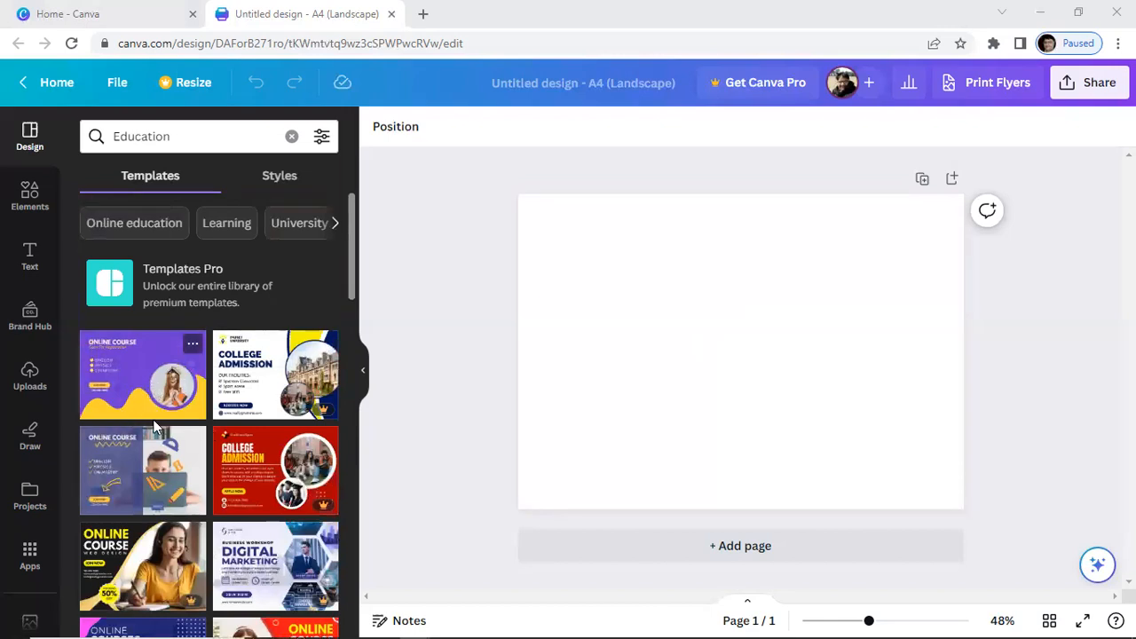
Apply the blue and pink "Online Courses" landscape flyer template to the page and select its background
scroll(149, 395, down, 3)
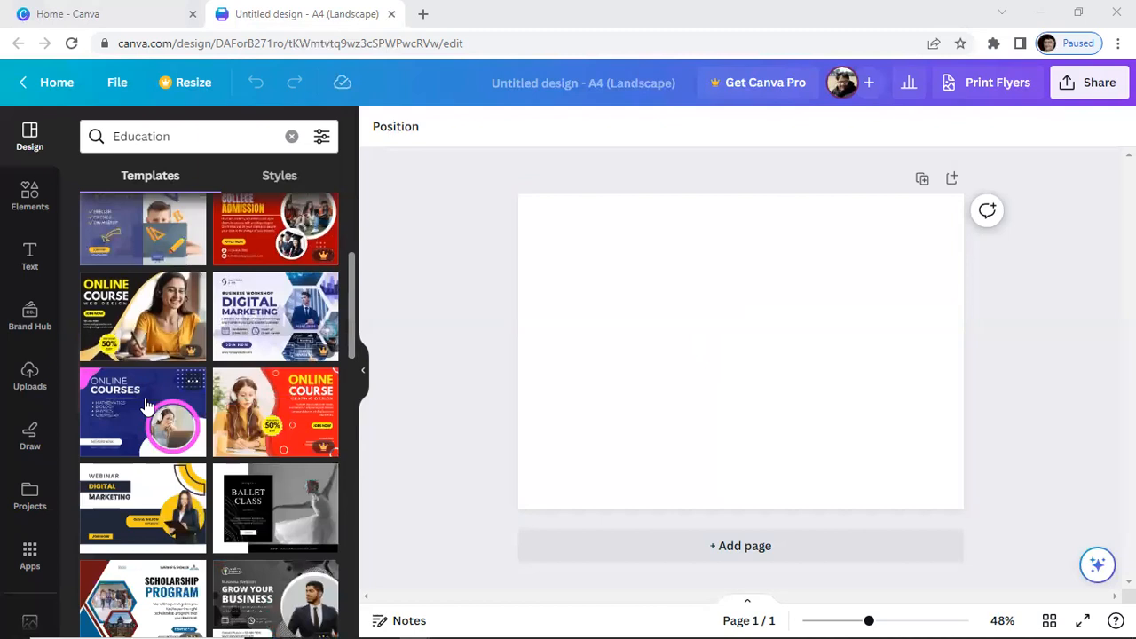
click(146, 405)
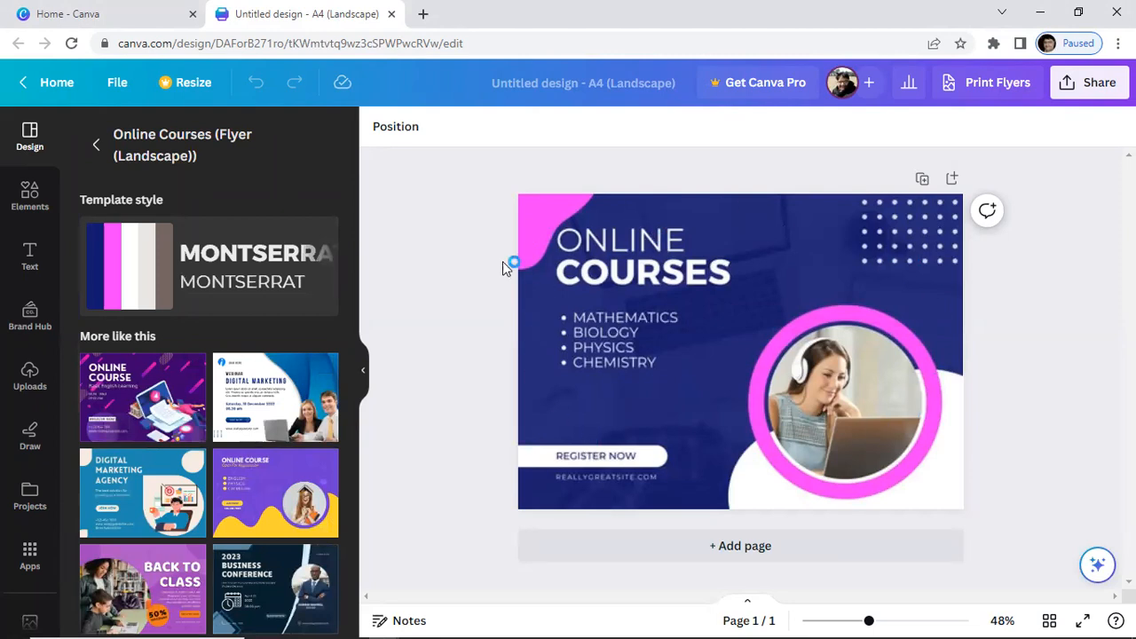
click(702, 413)
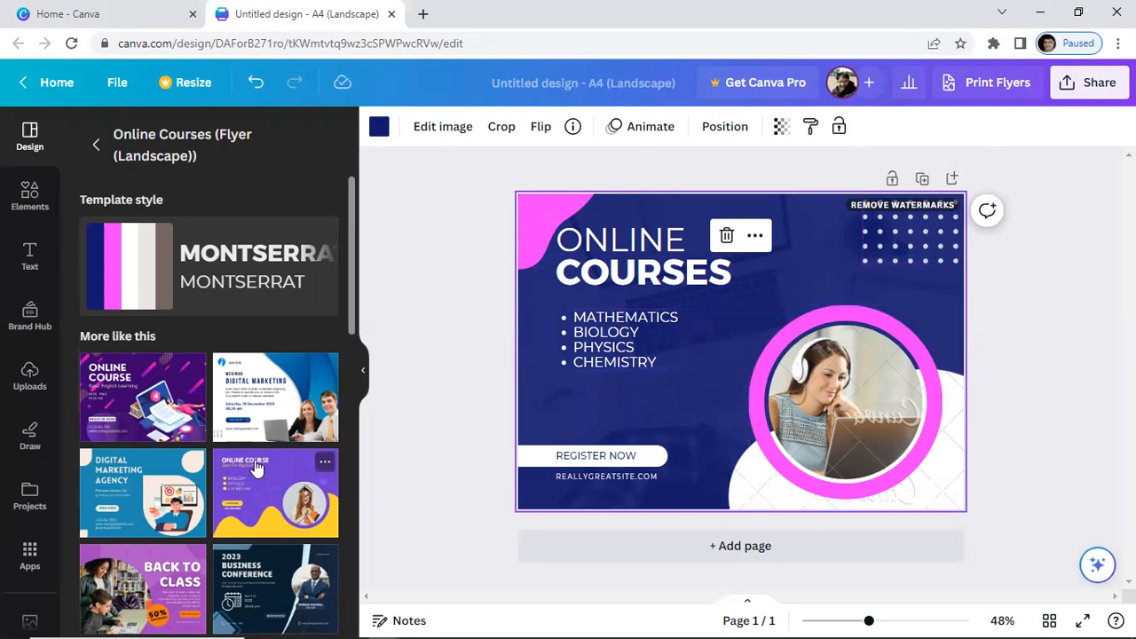
Browse the templates similar to "Online Courses" and apply the yellow "Go Back to School in Style" flyer
scroll(256, 468, down, 1)
scroll(256, 467, down, 3)
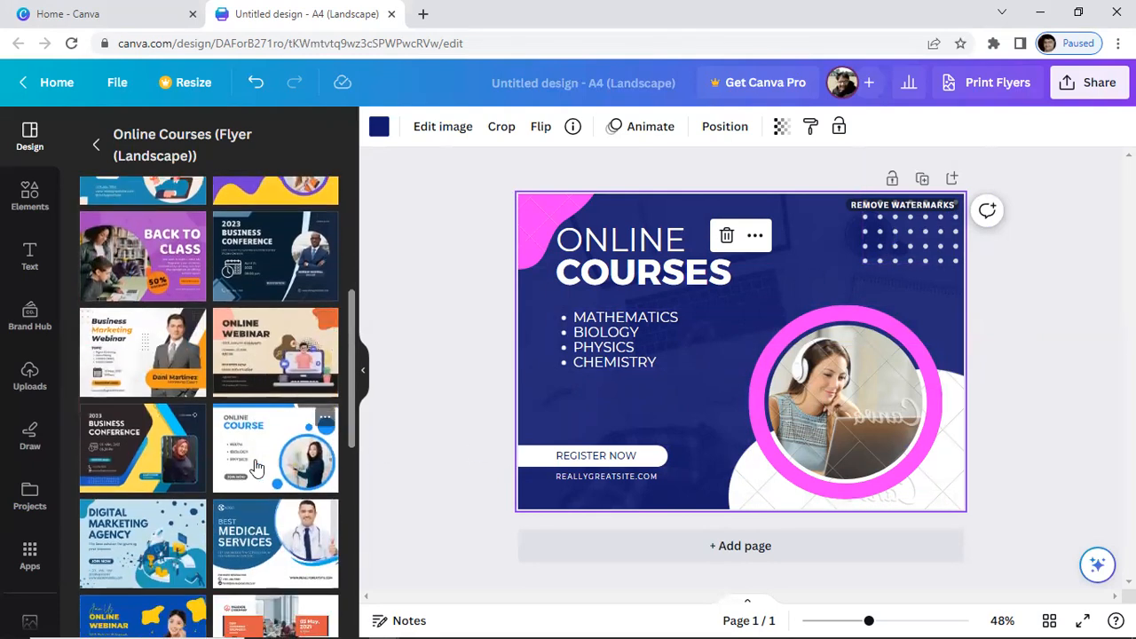
scroll(256, 467, up, 2)
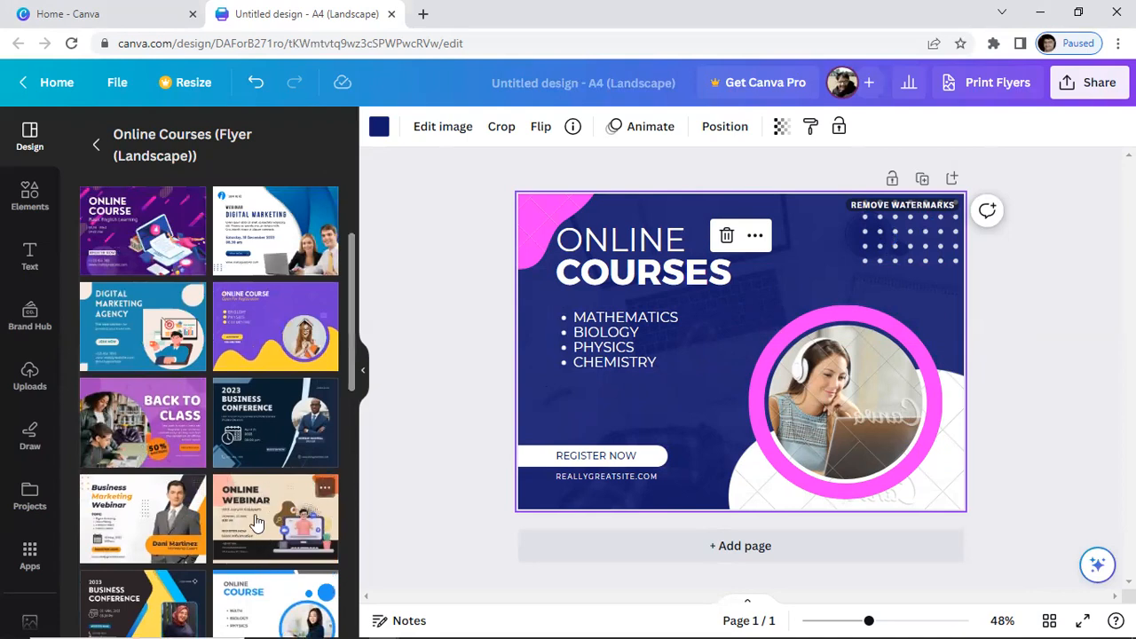
scroll(256, 524, up, 2)
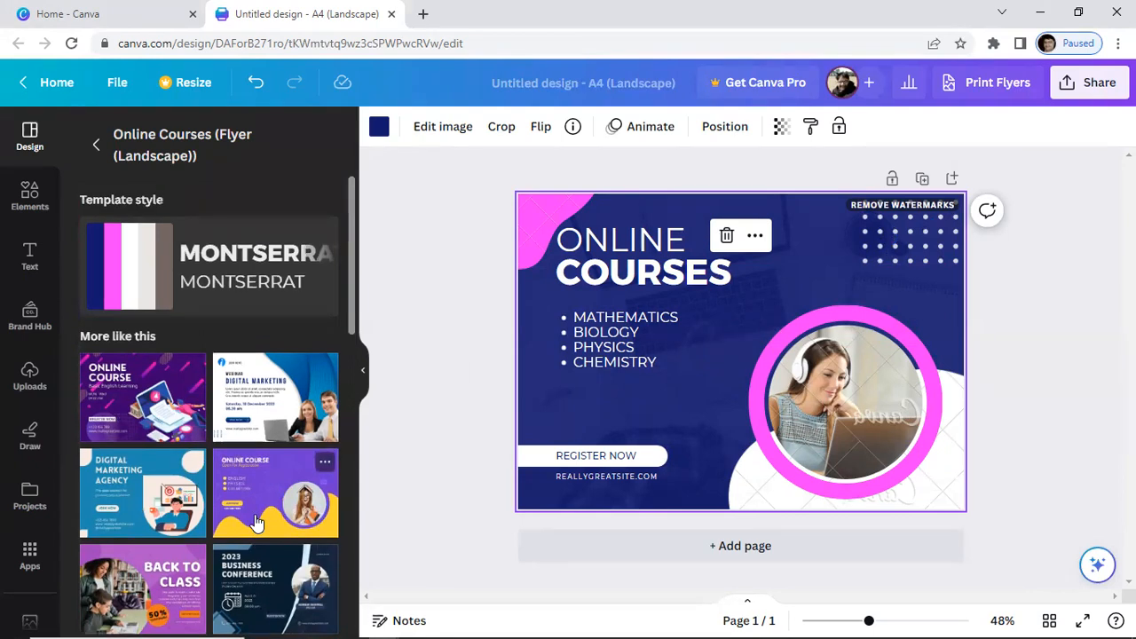
scroll(253, 519, down, 4)
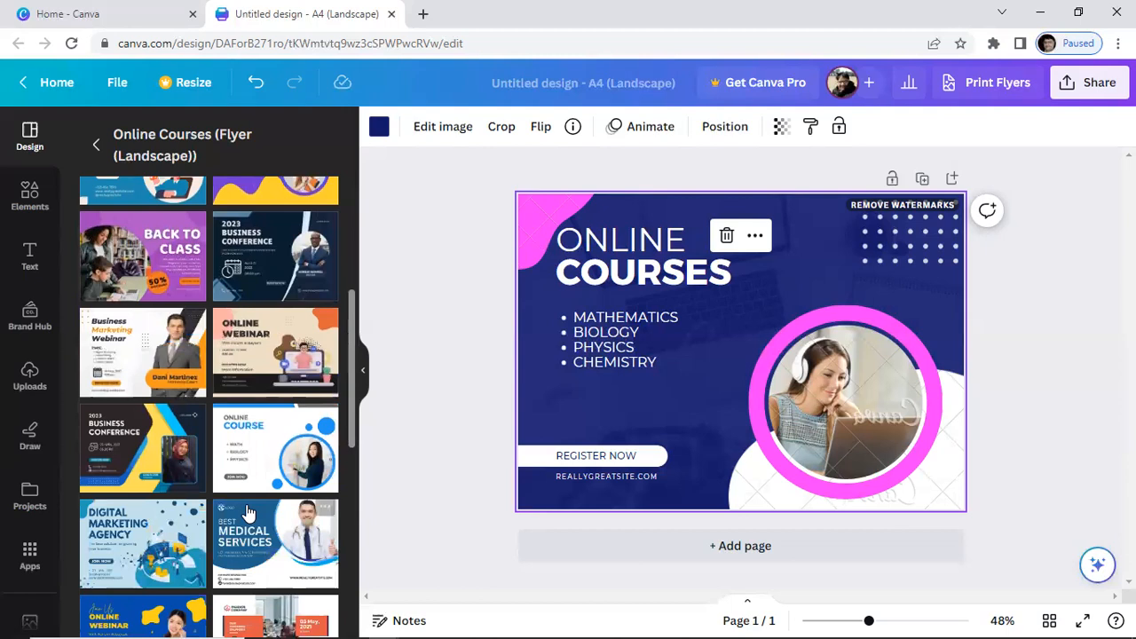
scroll(248, 513, down, 6)
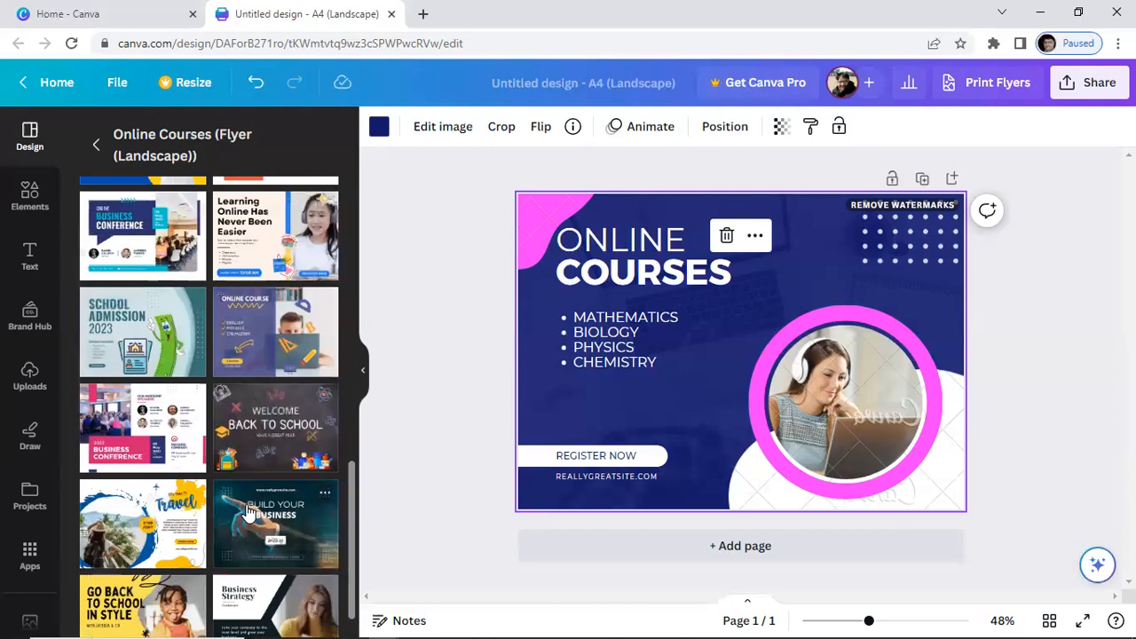
scroll(248, 513, down, 1)
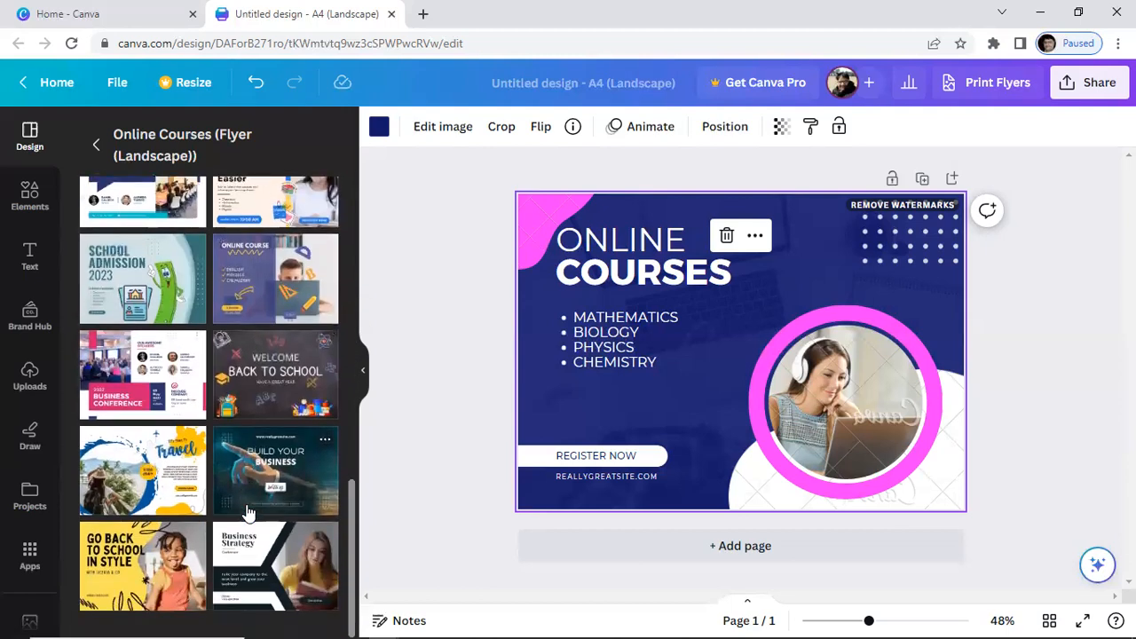
click(127, 569)
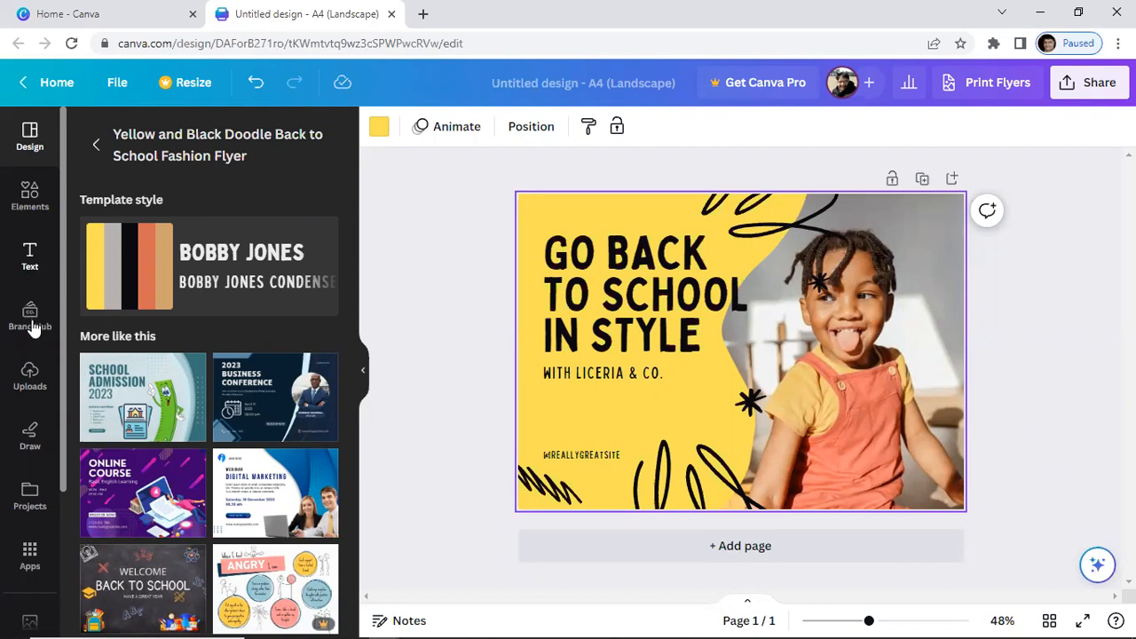
Upload the image "CERTIFICATE WORLD BICYCLE DAY" from the Screenshots folder to the uploaded images
click(29, 377)
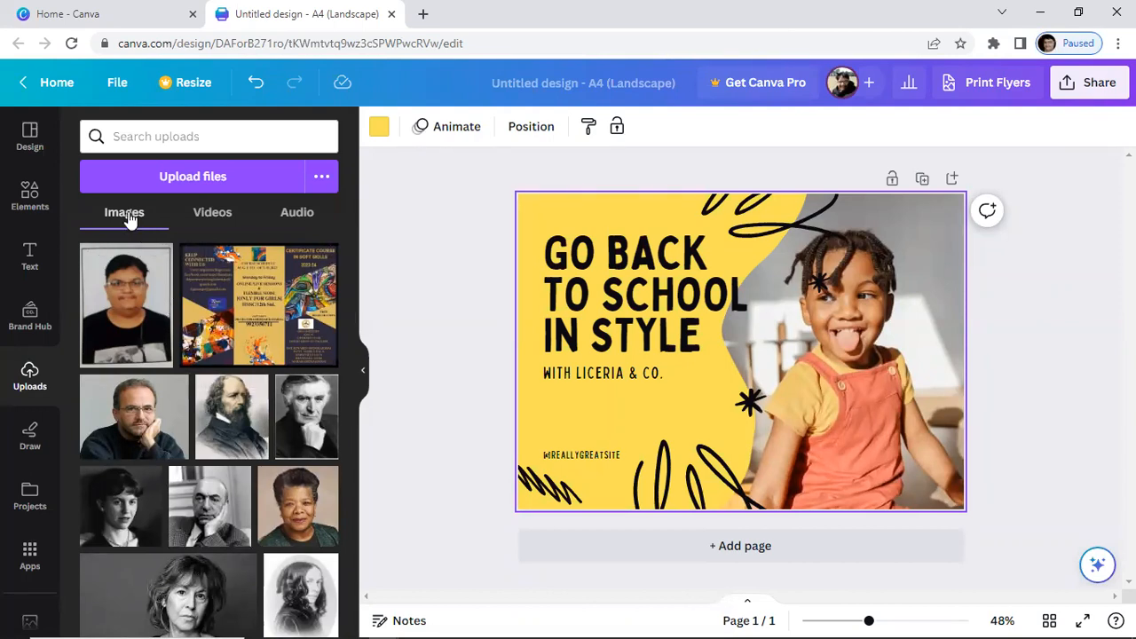
click(189, 182)
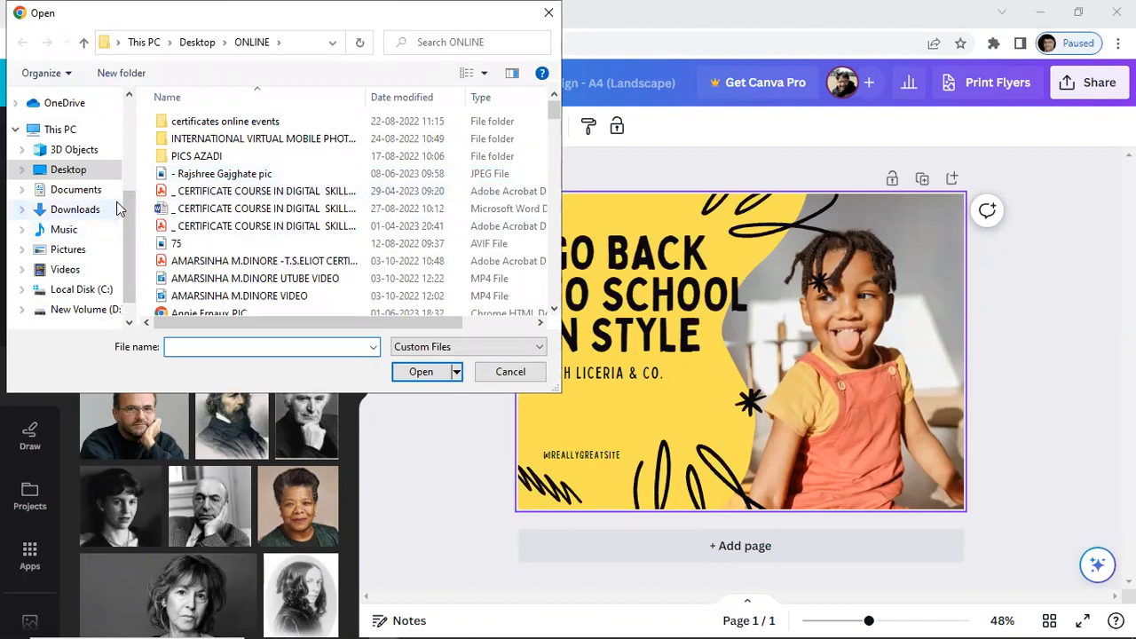
drag(128, 192, 131, 71)
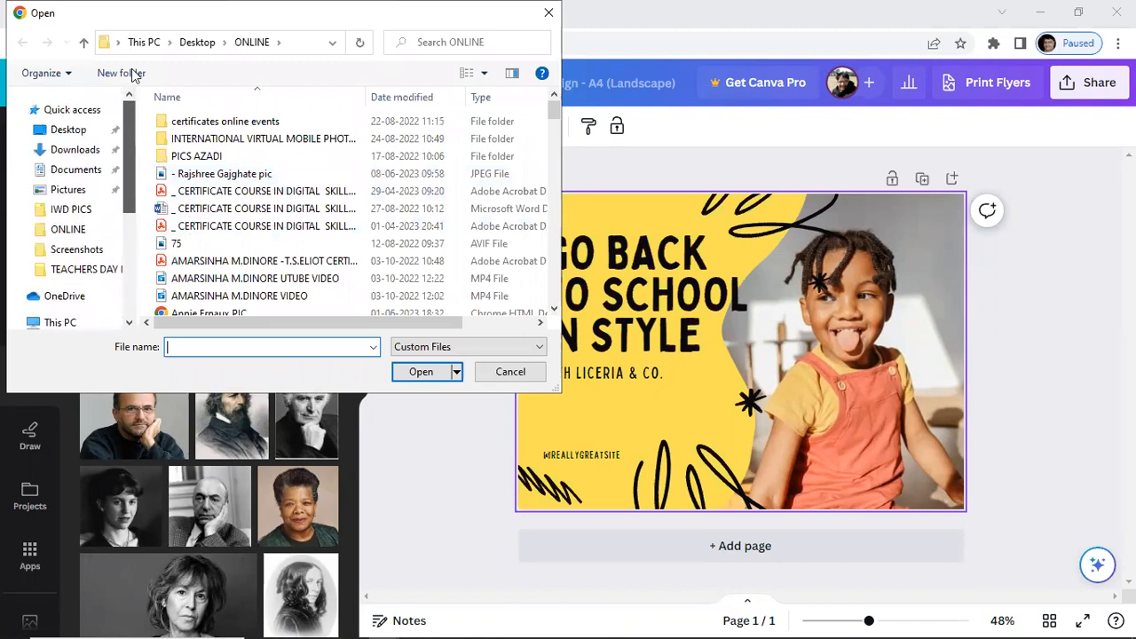
click(80, 254)
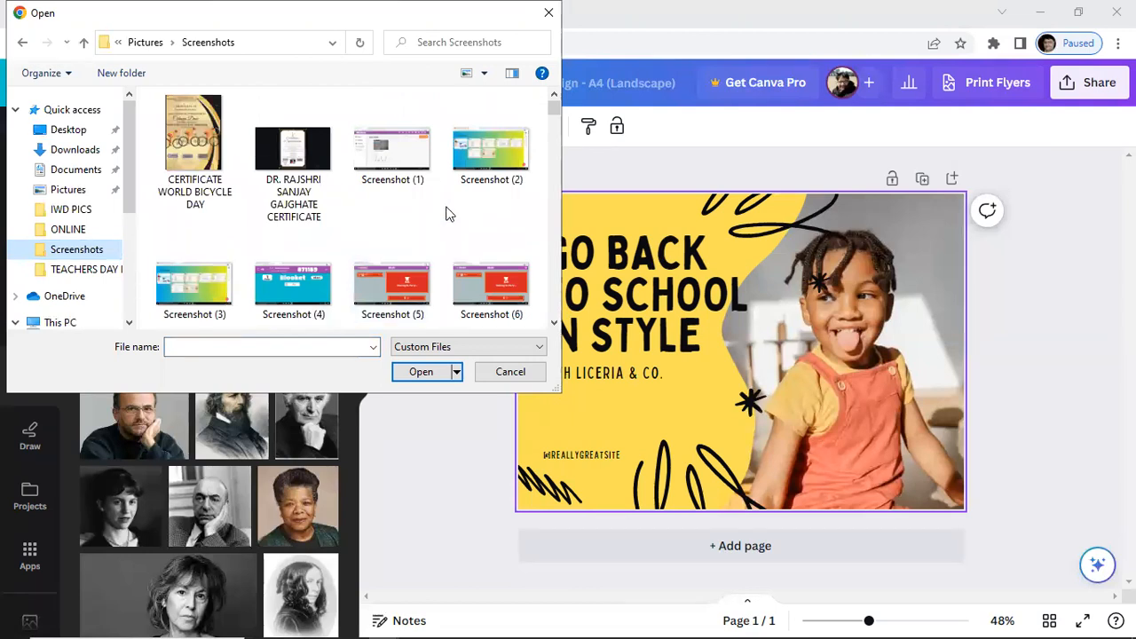
scroll(446, 213, down, 2)
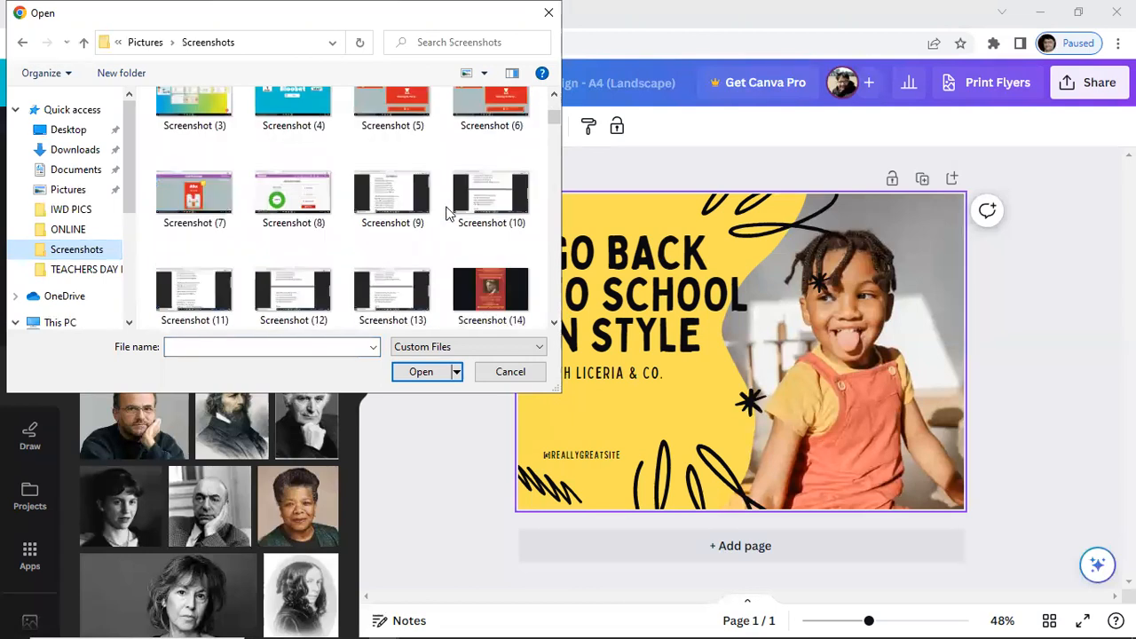
scroll(447, 213, up, 2)
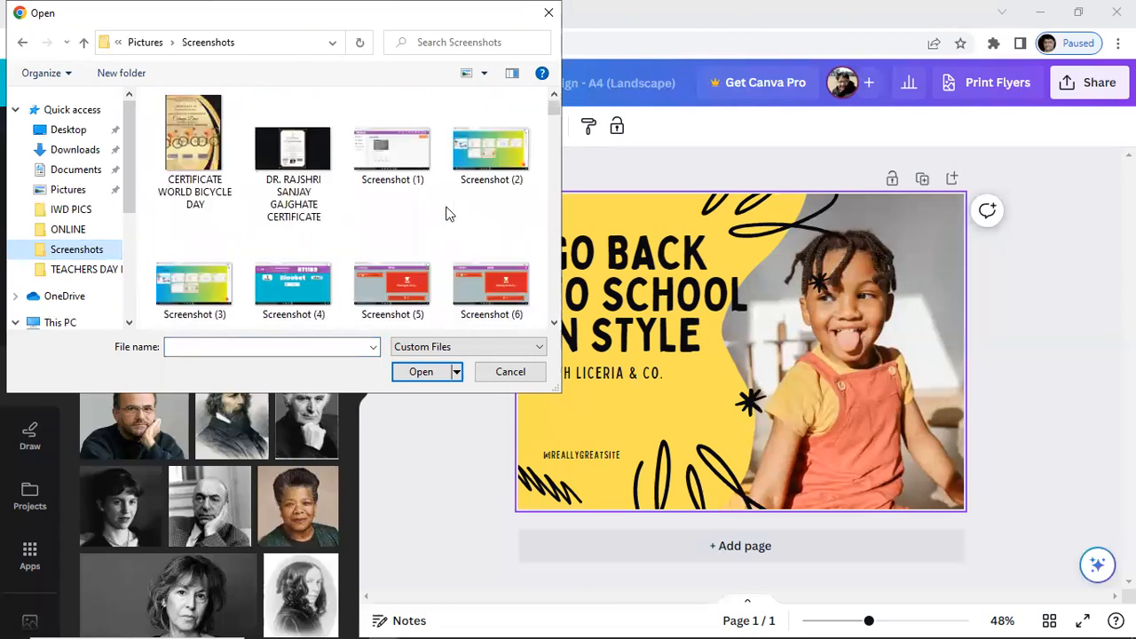
click(207, 153)
double_click(207, 152)
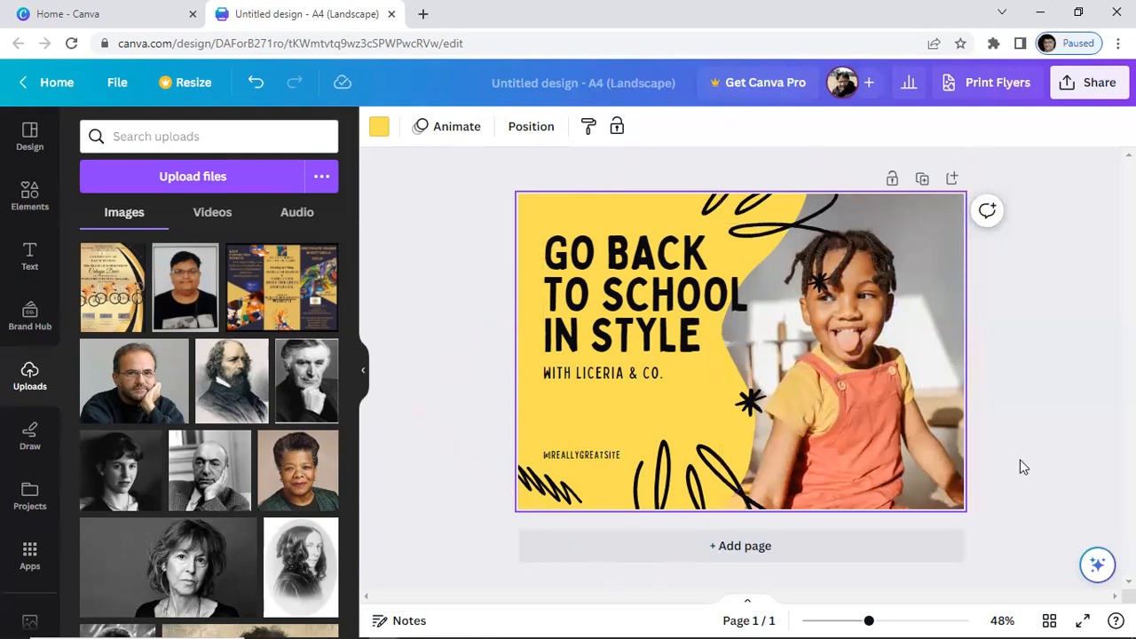
Try replacing the page background with the photo of the child, and undo the replacement
right_click(879, 387)
mouse_move(879, 385)
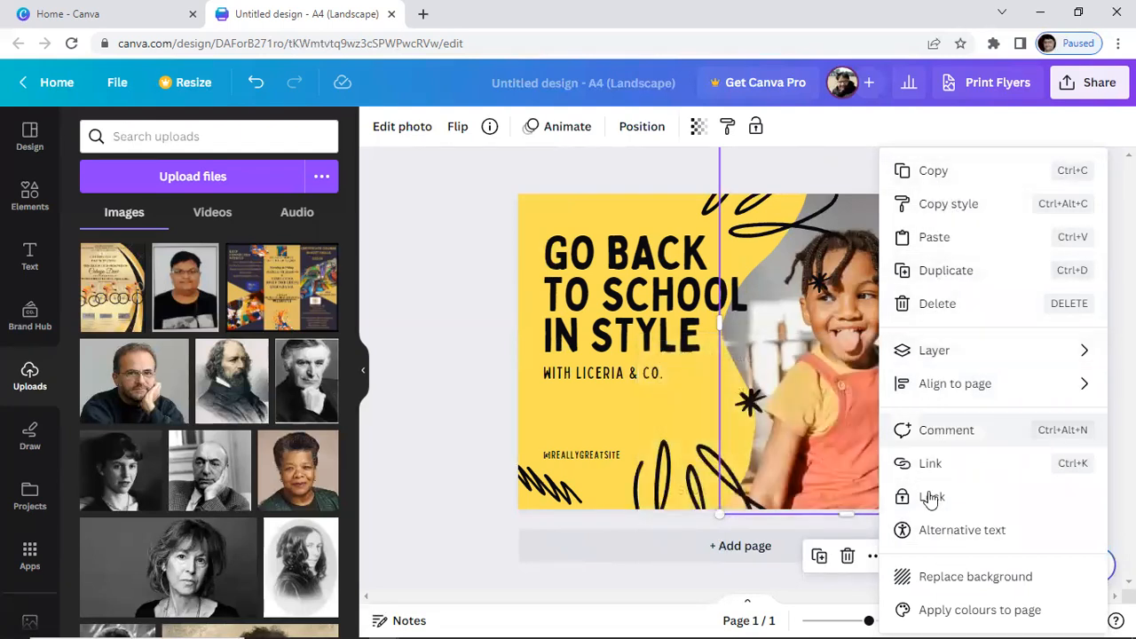
click(943, 578)
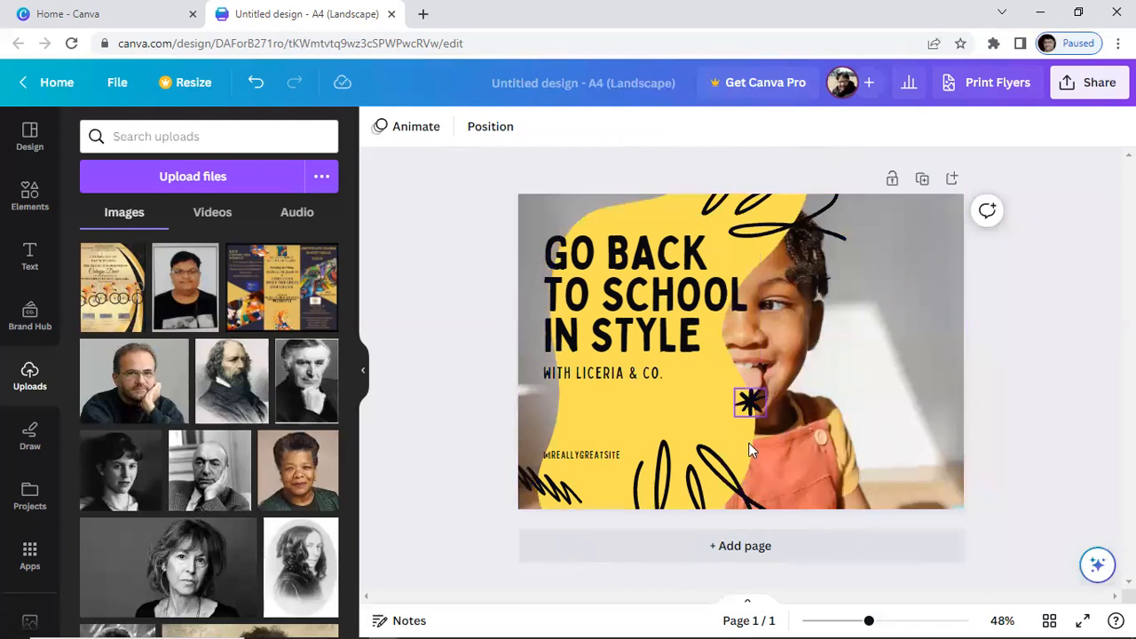
right_click(716, 340)
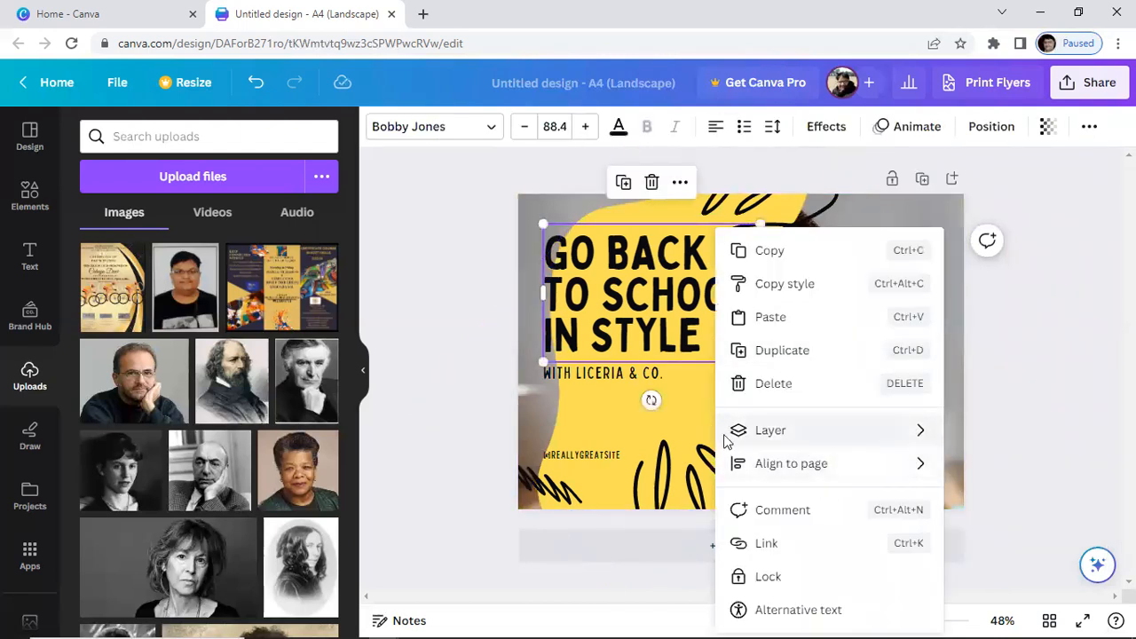
click(255, 83)
Delete the curved yellow shape and the photo of the child from the flyer
right_click(795, 394)
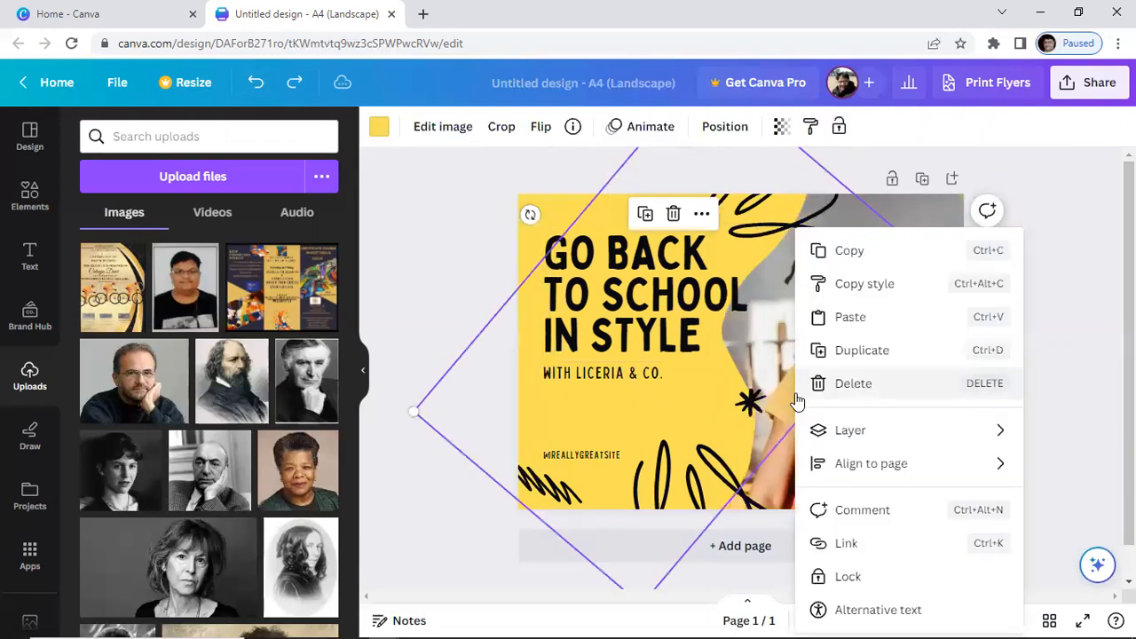
click(862, 383)
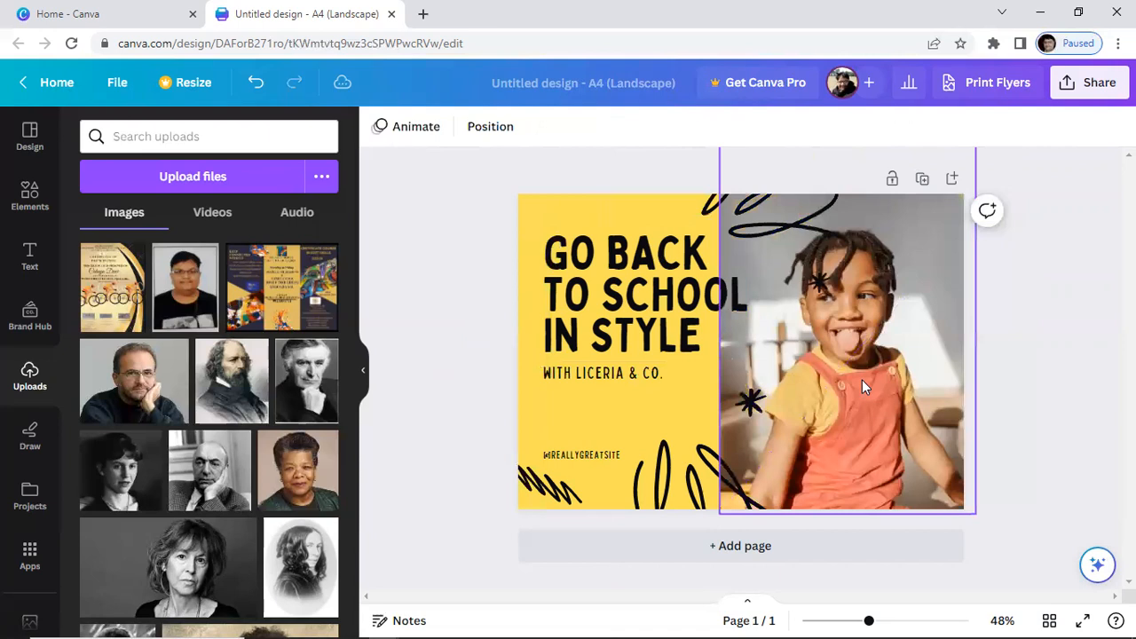
right_click(882, 366)
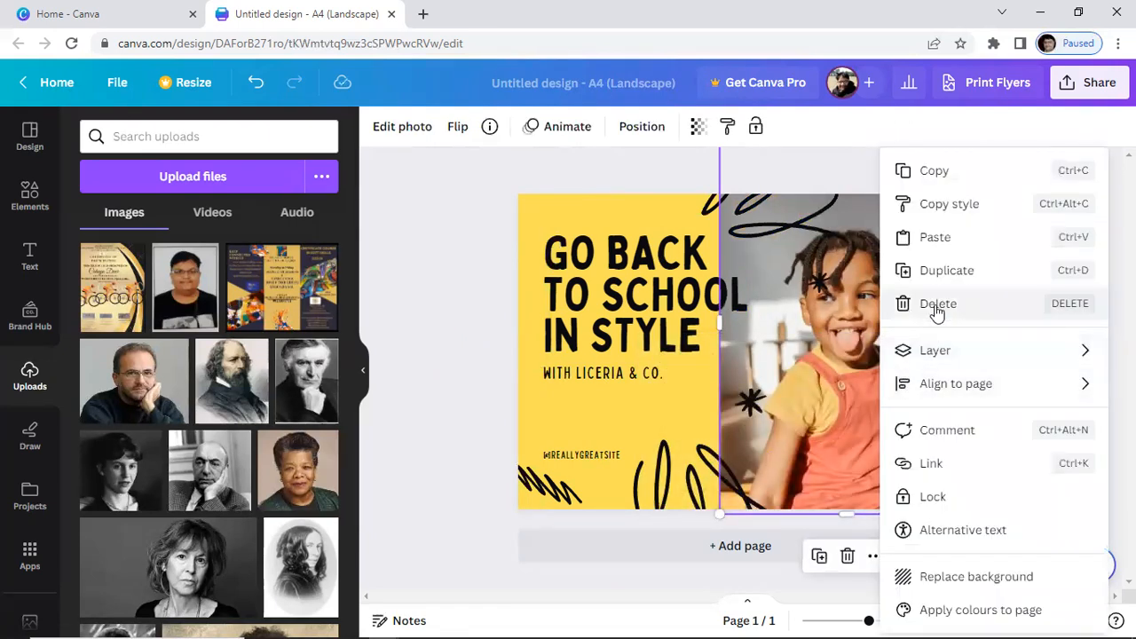
click(936, 306)
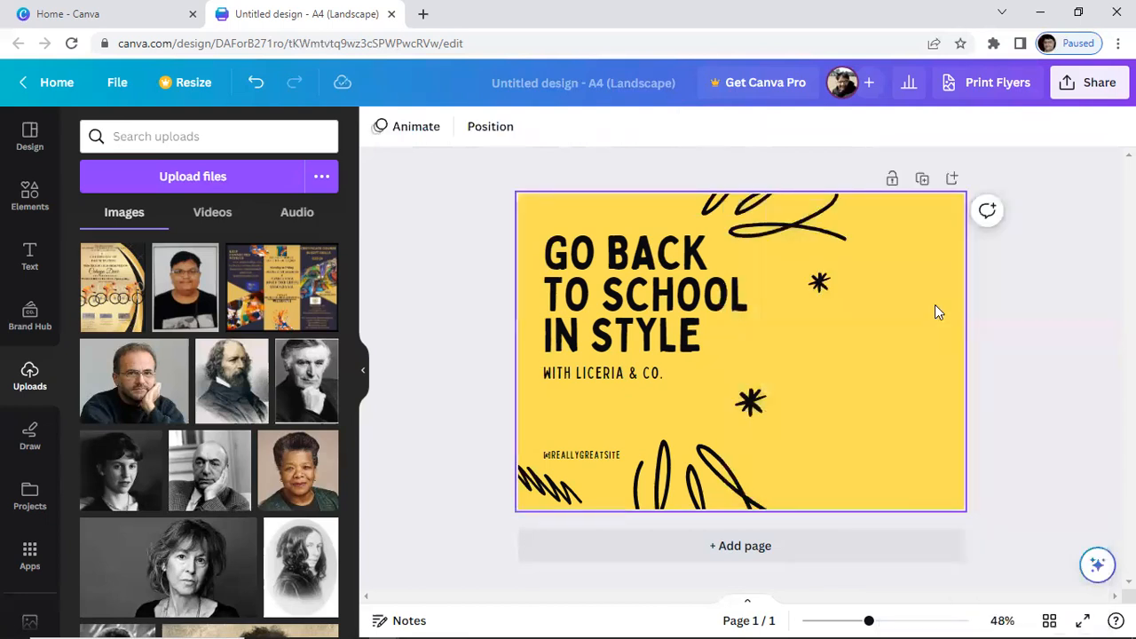
Add the uploaded portrait of the dark-haired woman in black to the flyer and place it in the empty area beside the title
scroll(223, 369, down, 1)
scroll(223, 369, down, 2)
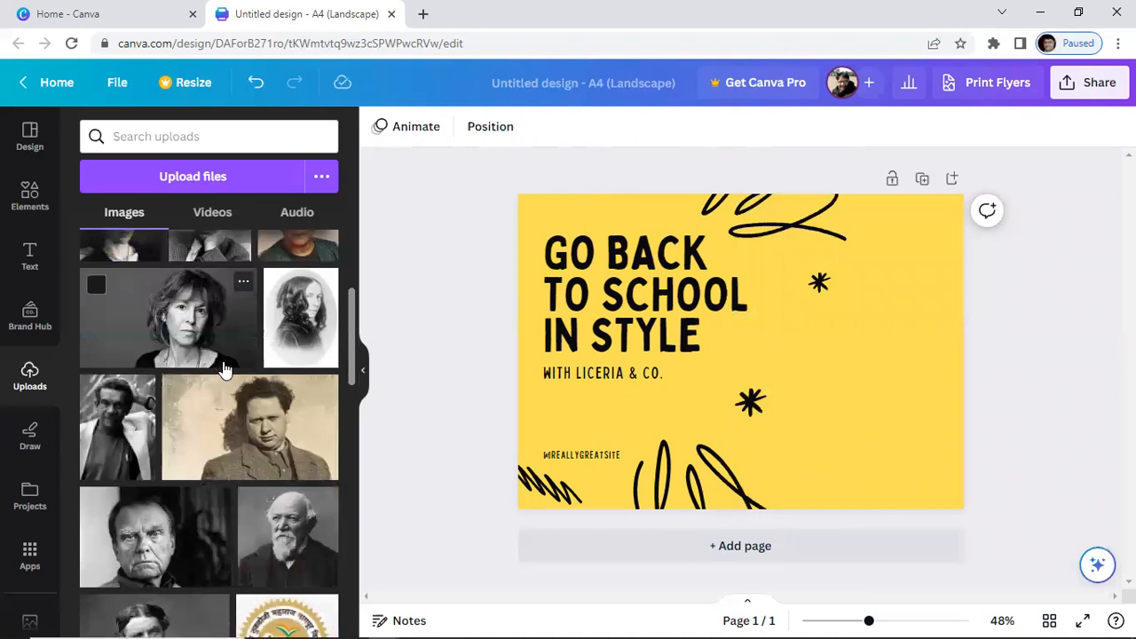
scroll(223, 370, down, 2)
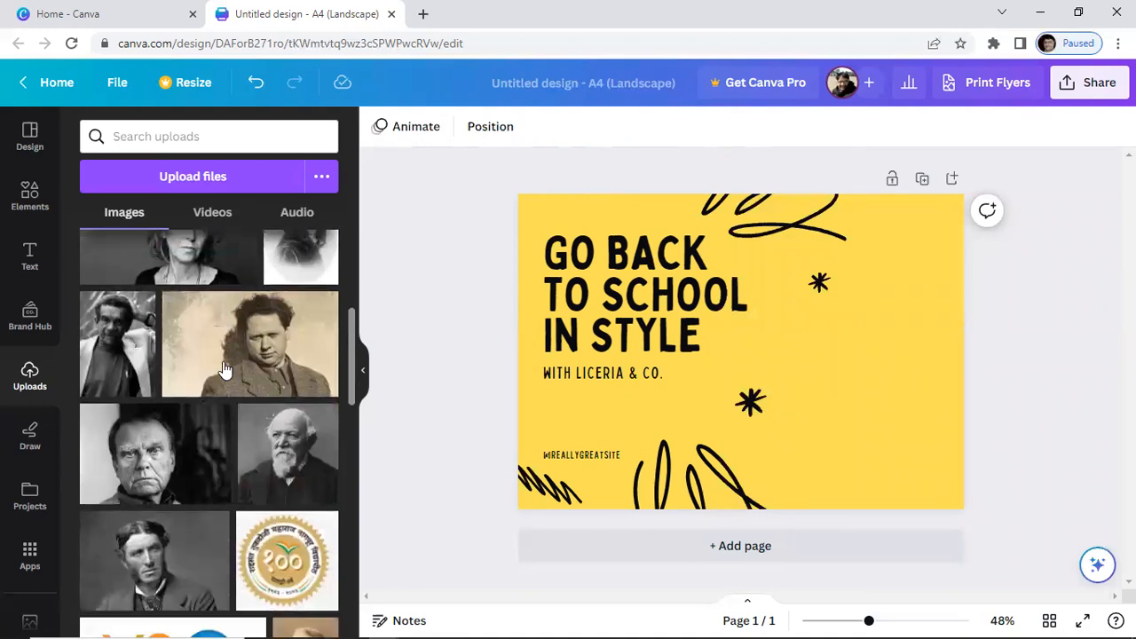
scroll(223, 369, down, 2)
scroll(224, 370, down, 1)
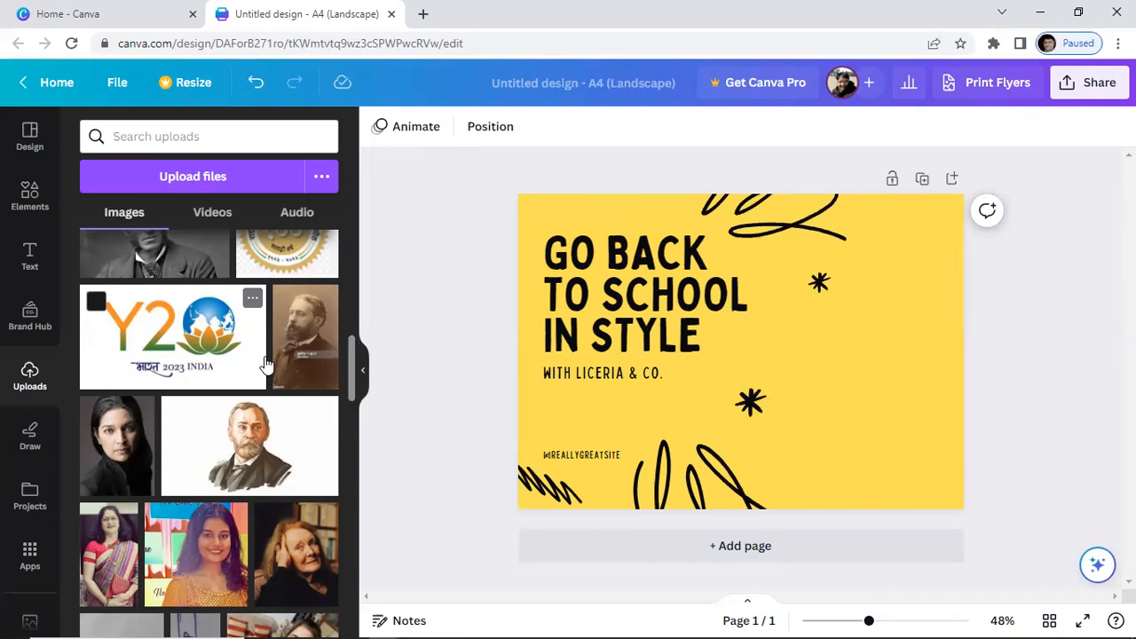
click(122, 454)
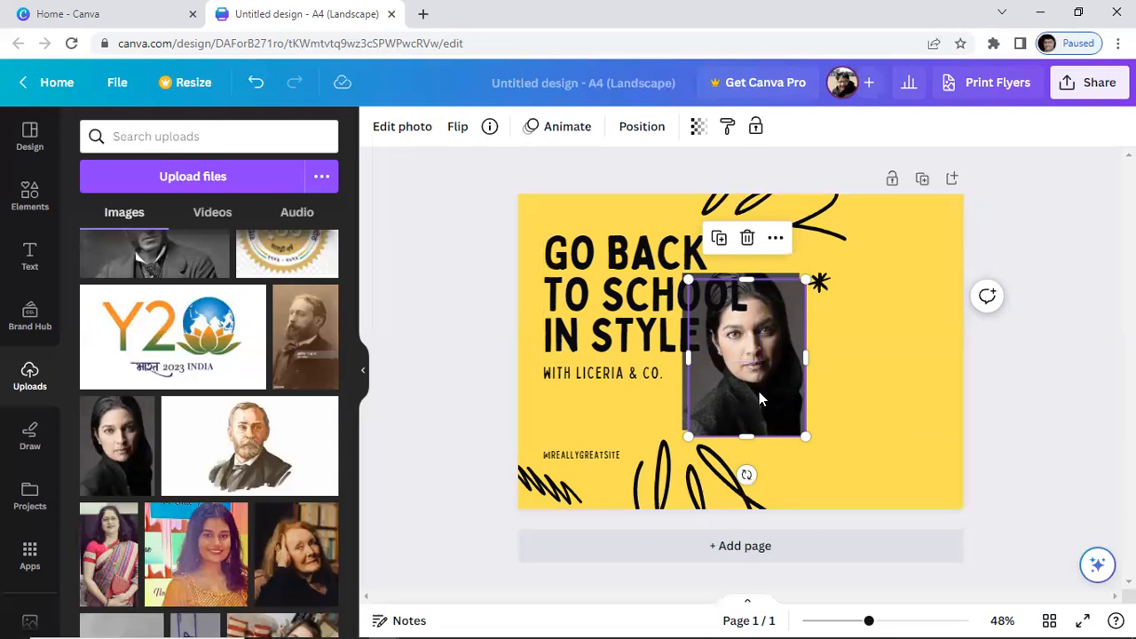
drag(779, 388, 898, 393)
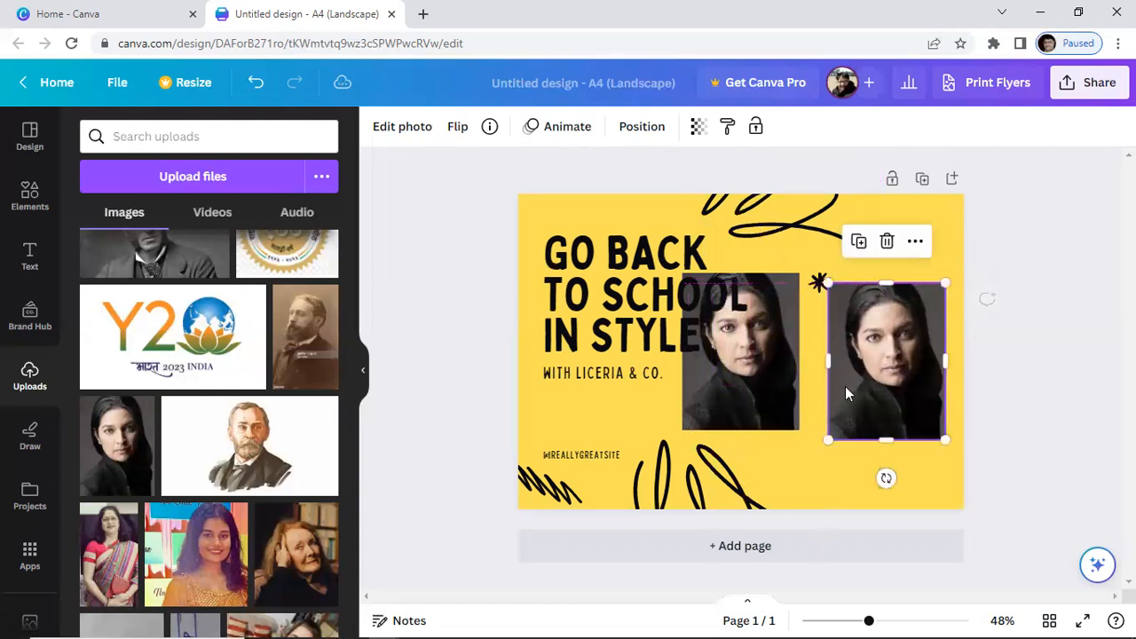
Delete the extra copy of the woman's portrait that overlaps the title text
click(755, 361)
right_click(755, 361)
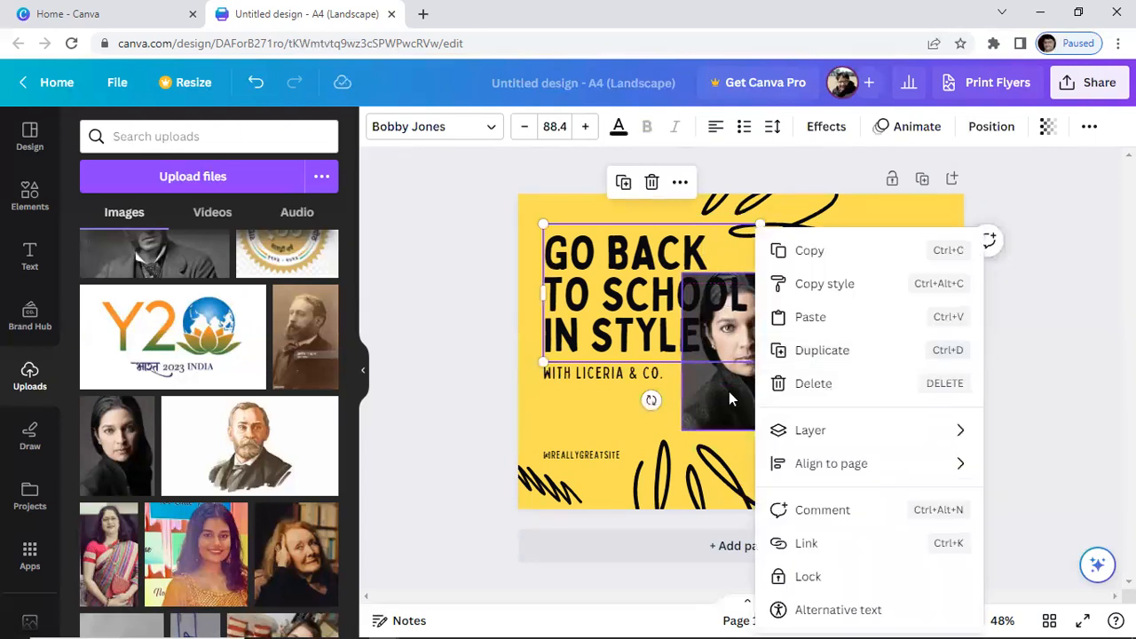
click(728, 400)
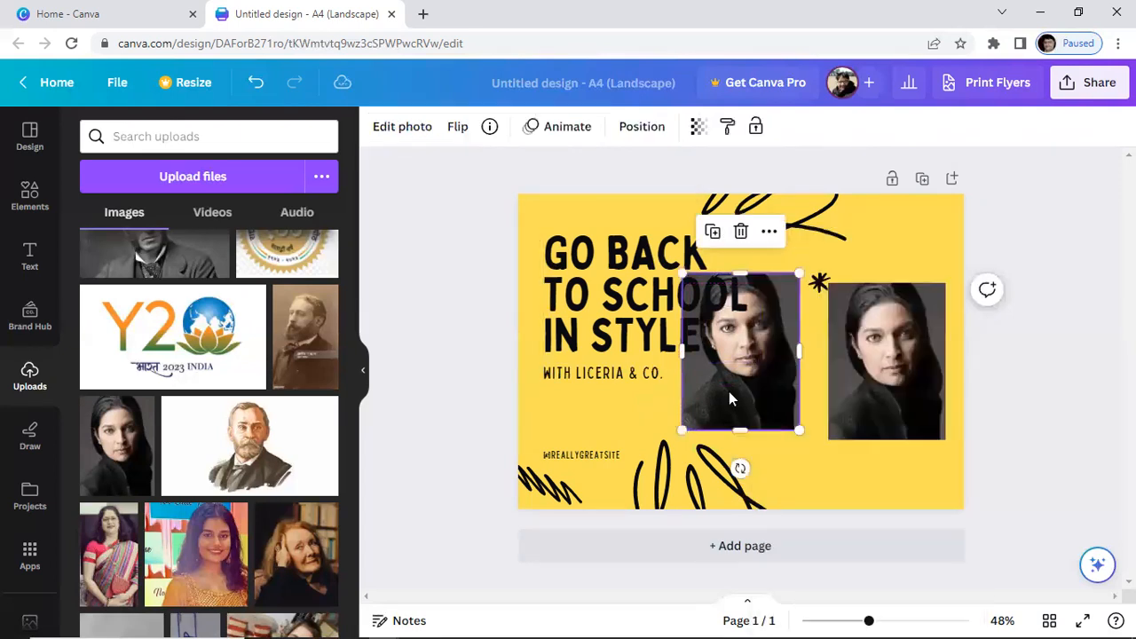
click(743, 234)
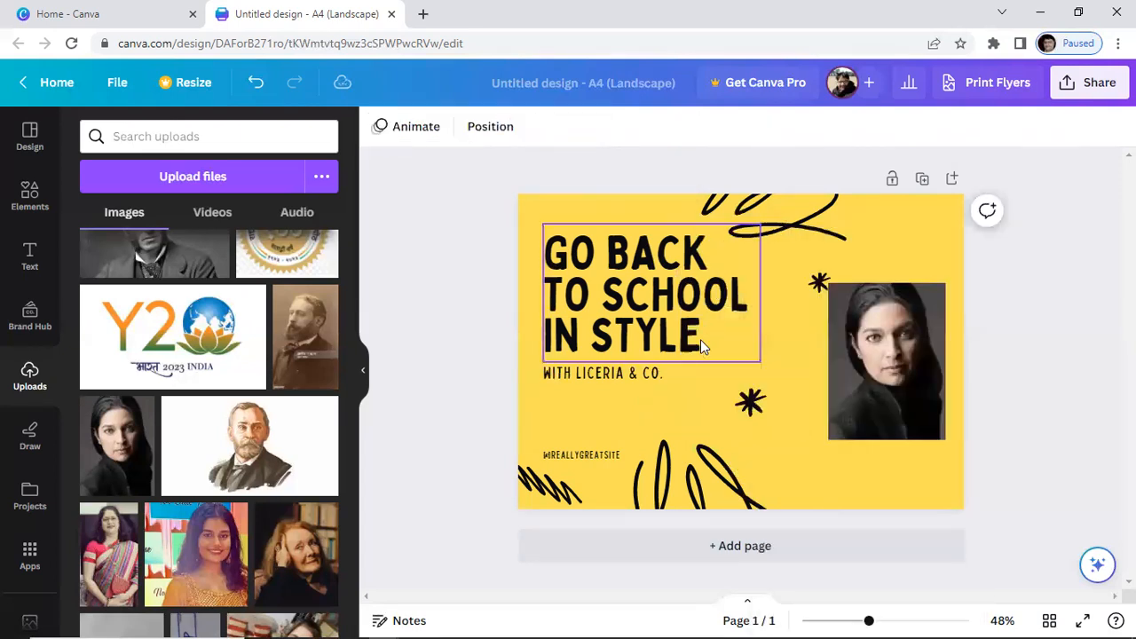
Enlarge the woman's portrait slightly and move it close to the flyer's right edge, below the small asterisk
click(888, 363)
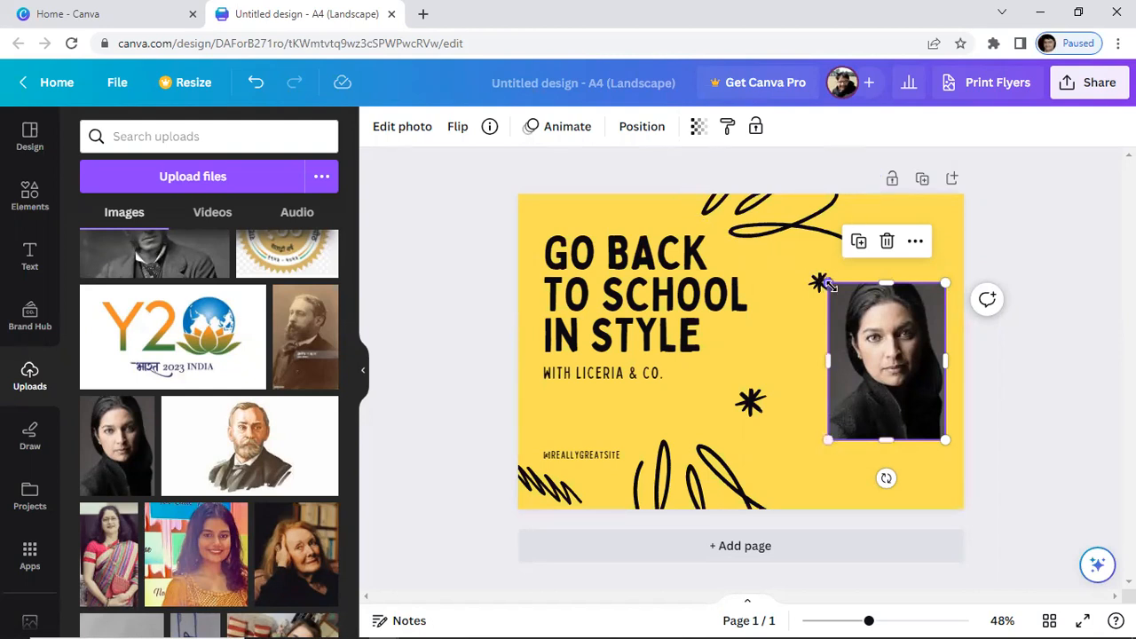
drag(826, 283, 765, 235)
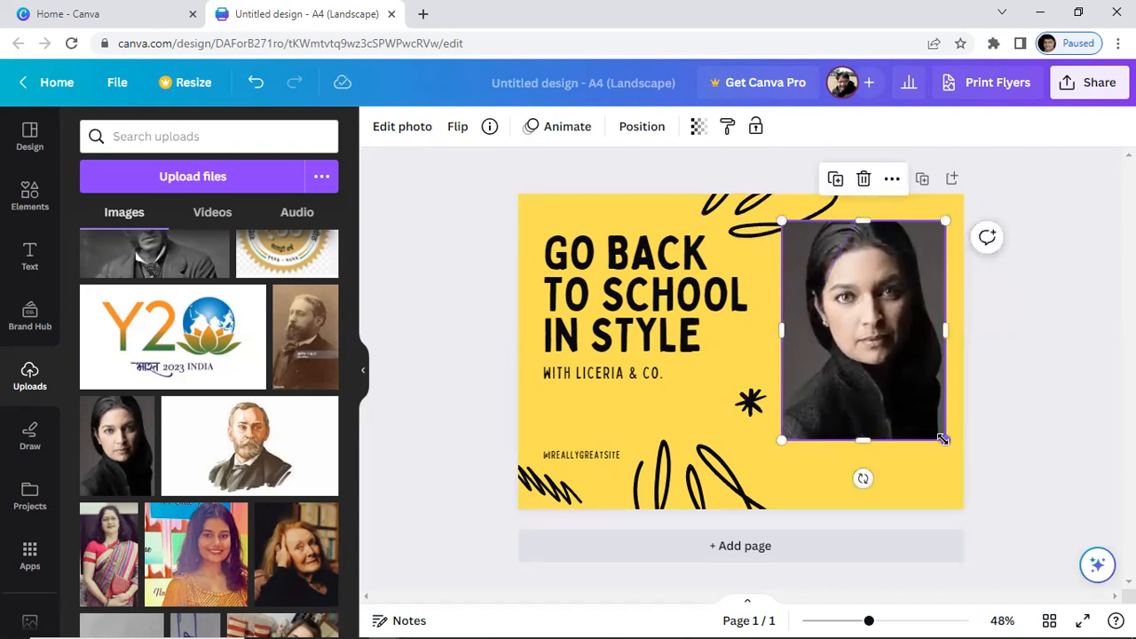
drag(943, 438, 906, 390)
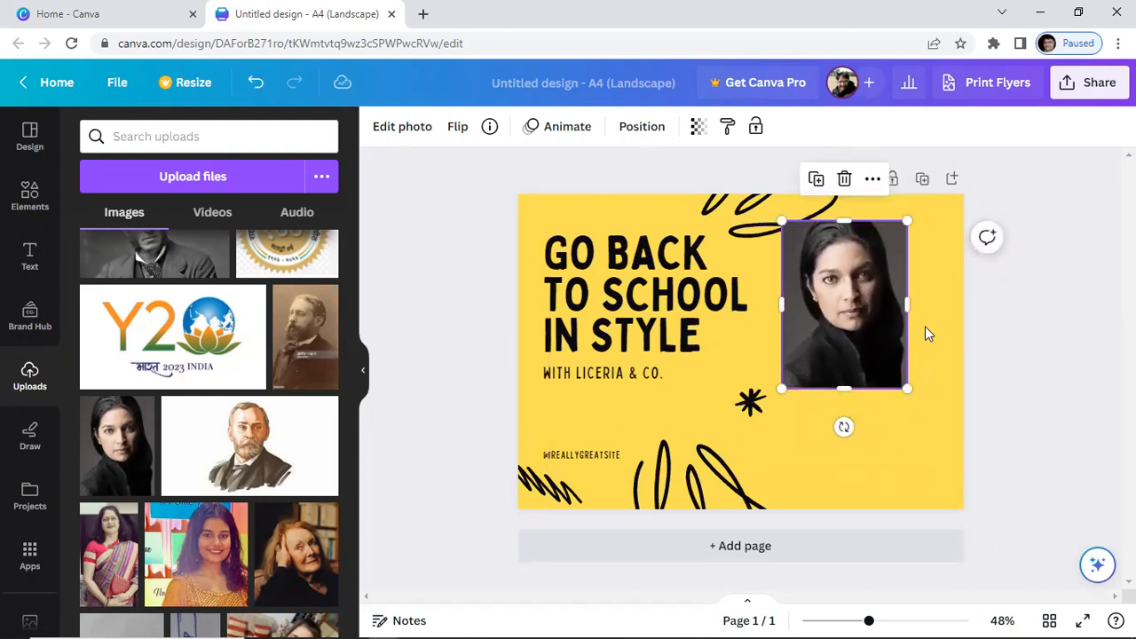
drag(870, 309, 895, 353)
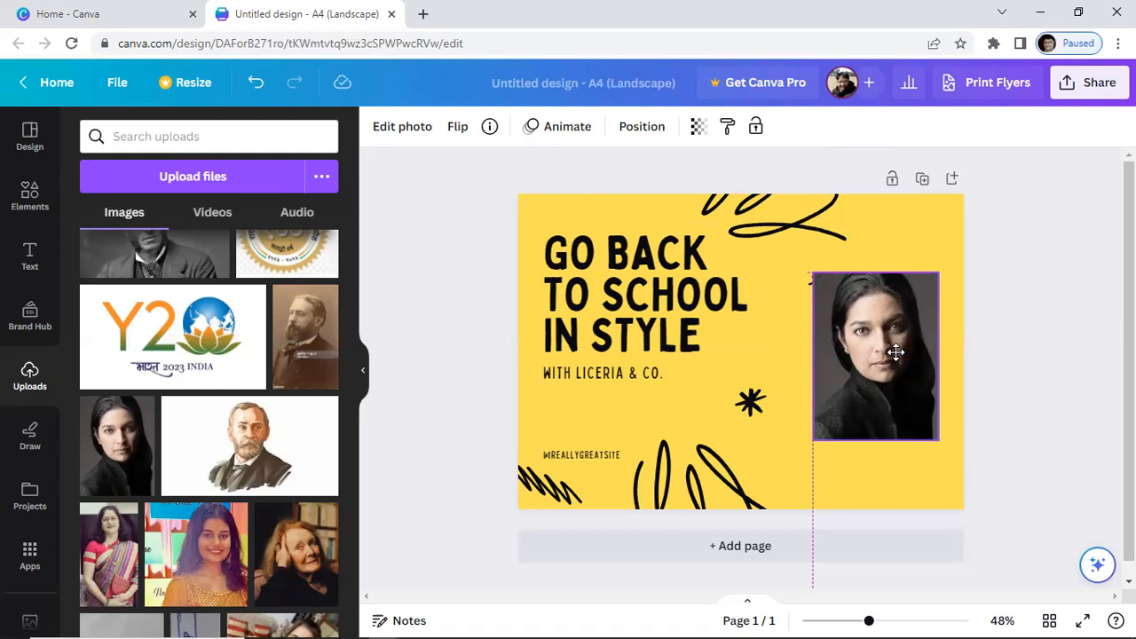
drag(895, 353, 917, 371)
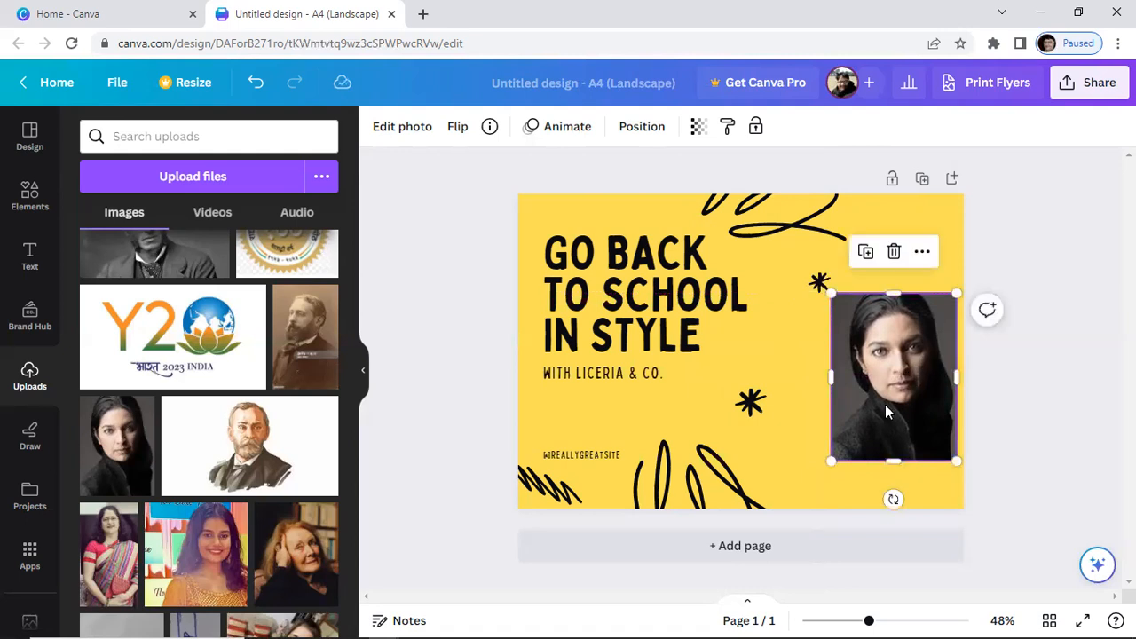
Delete the two asterisk doodles between the title text and the portrait
click(754, 402)
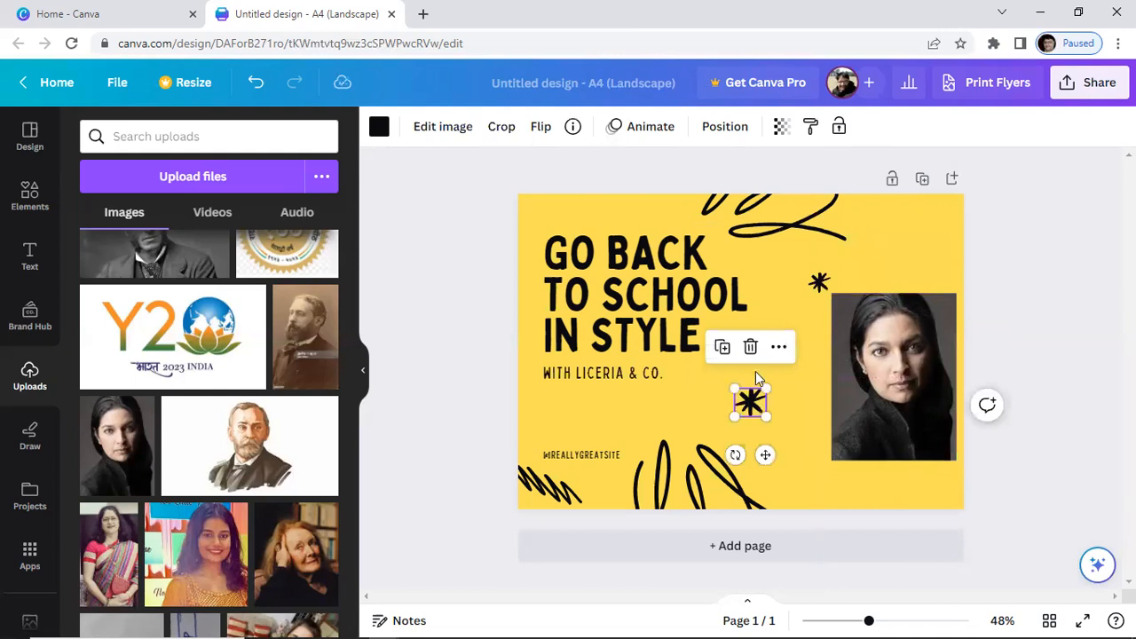
drag(753, 401, 822, 280)
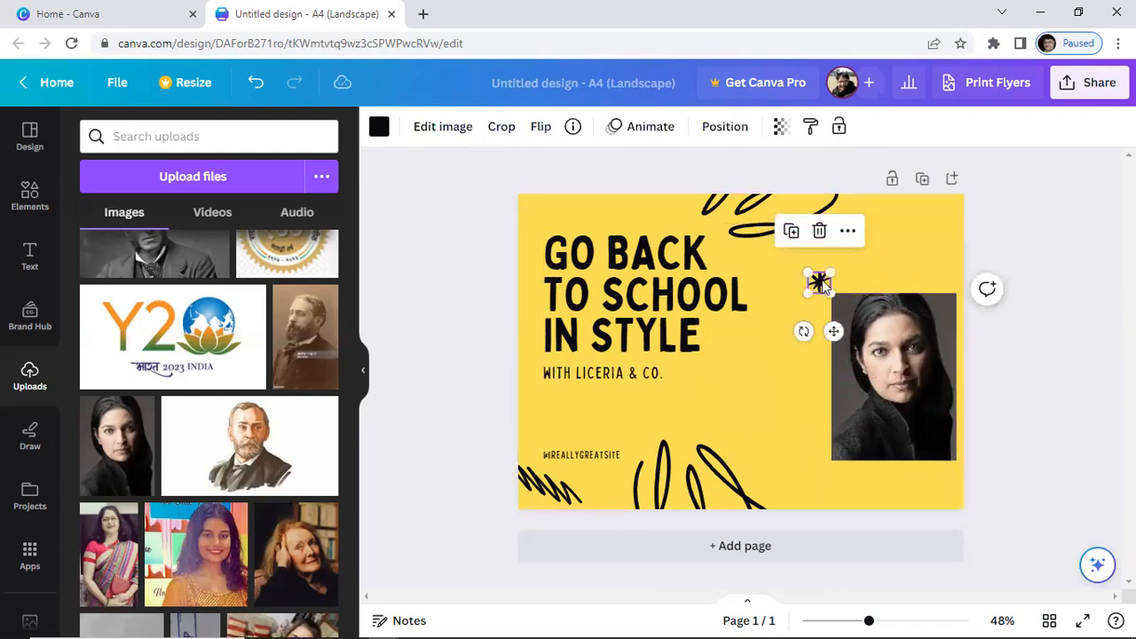
click(819, 231)
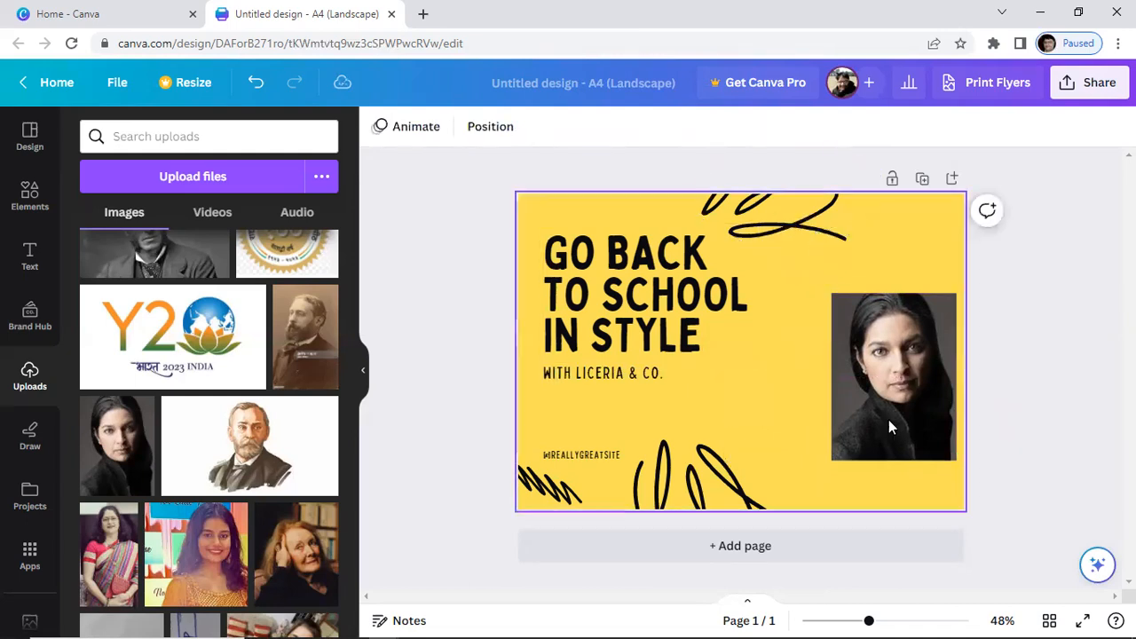
Enlarge and widen the woman's portrait up and toward the title, keeping its lower right corner in place
click(884, 390)
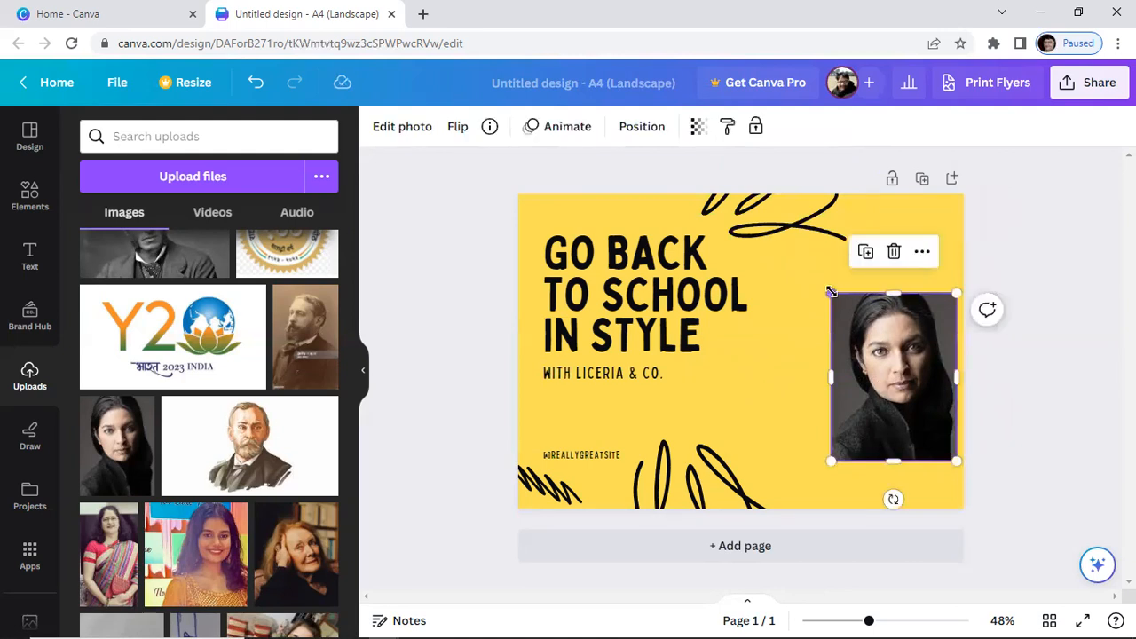
drag(831, 292, 802, 268)
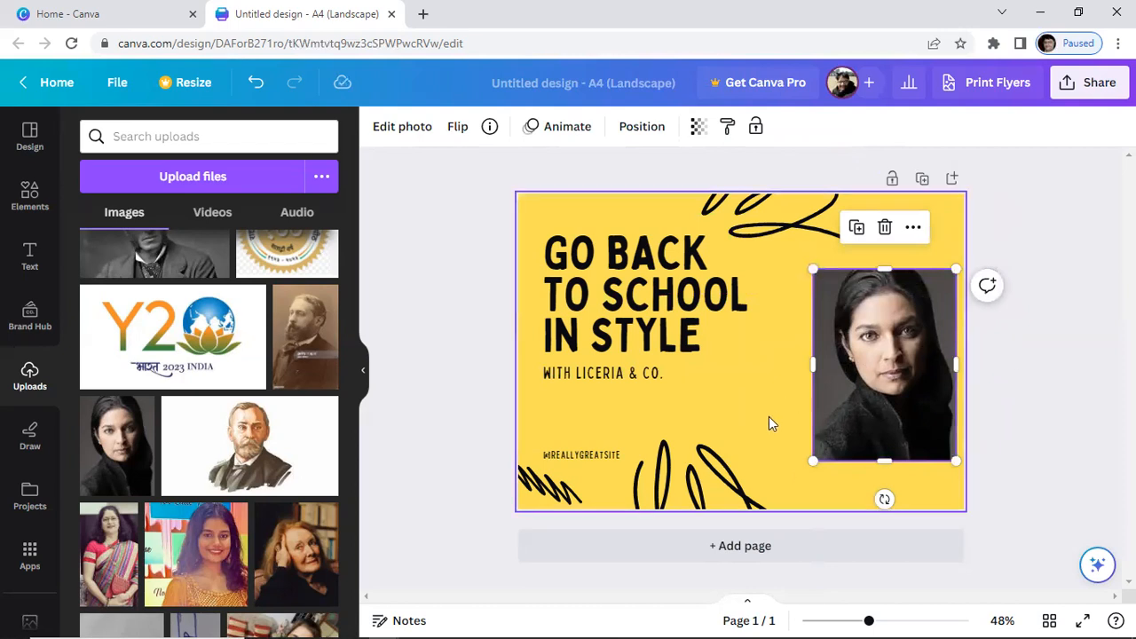
drag(813, 364, 799, 365)
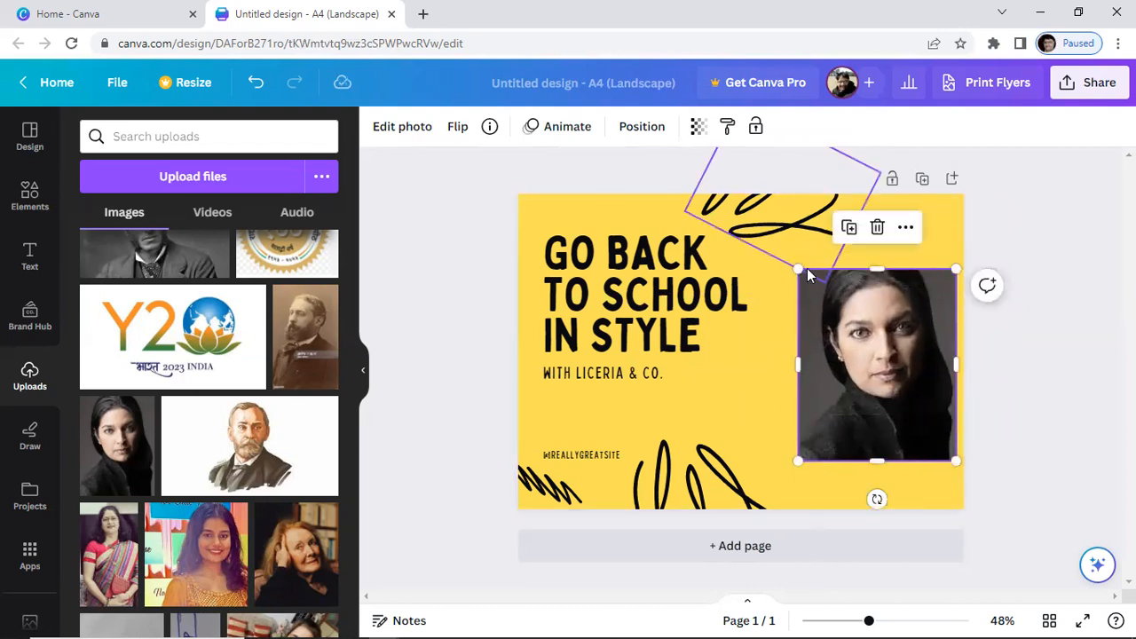
drag(799, 269, 792, 262)
click(1001, 375)
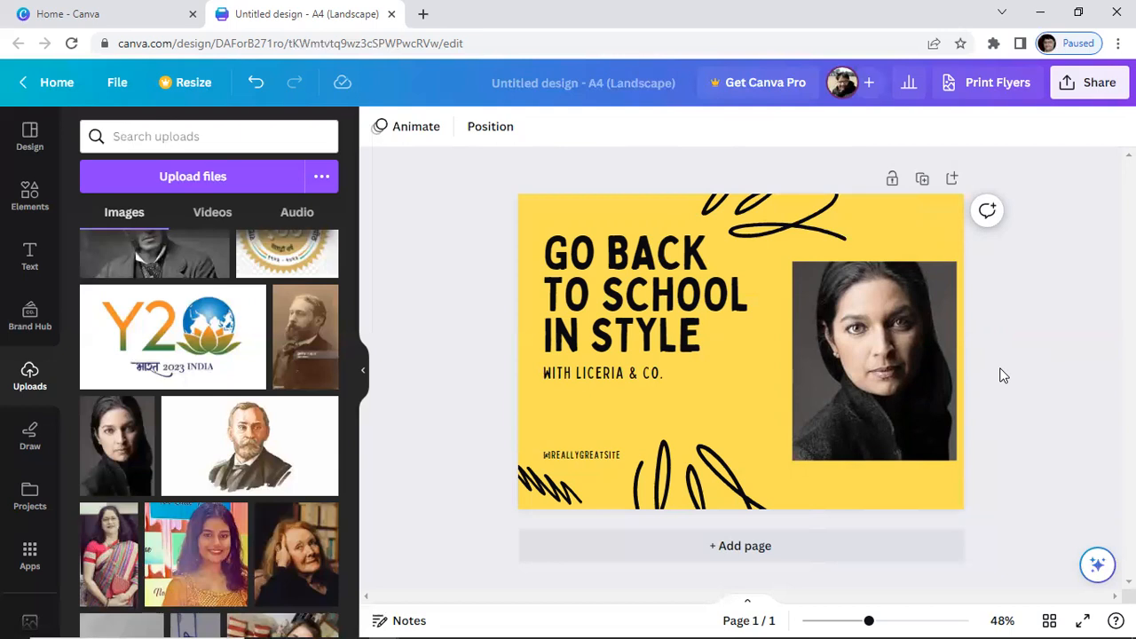
Extend the portrait's height at its upper and lower edges so it spans from beside the title's first line to near the flyer's bottom
click(877, 324)
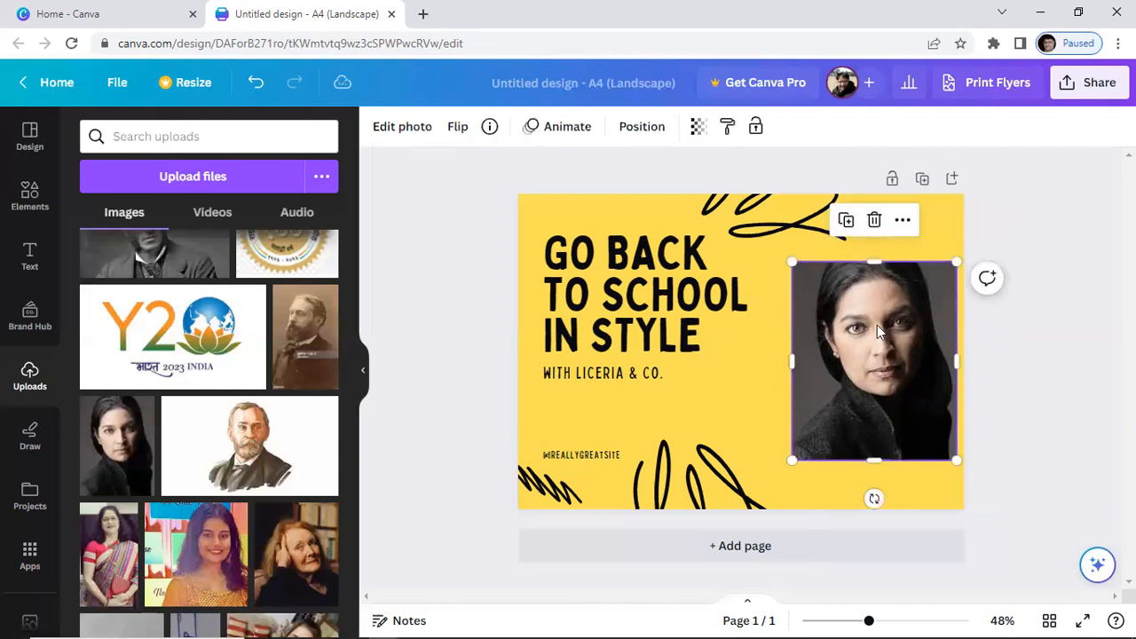
drag(875, 259, 874, 234)
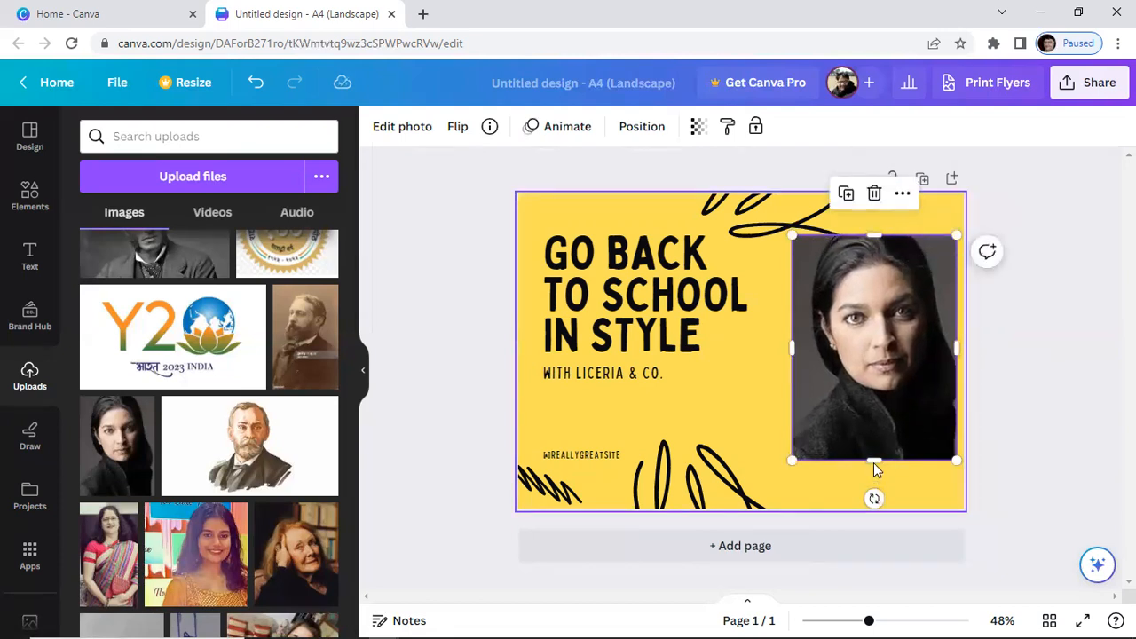
drag(874, 465, 875, 485)
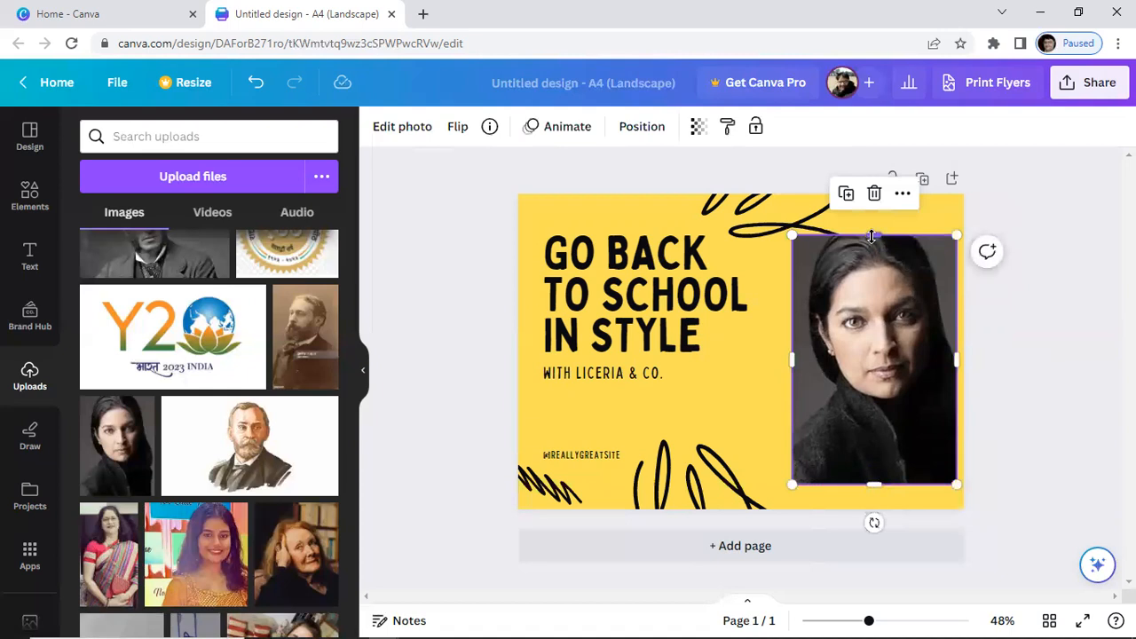
mouse_move(872, 236)
mouse_down()
mouse_move(879, 256)
mouse_move(879, 245)
mouse_up()
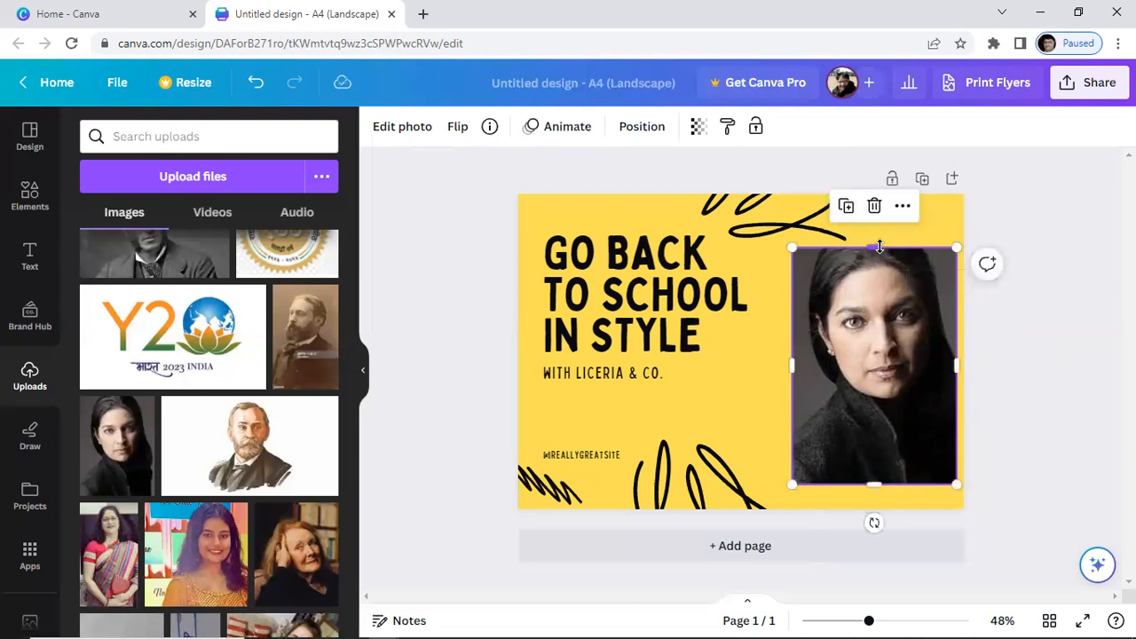
click(1019, 360)
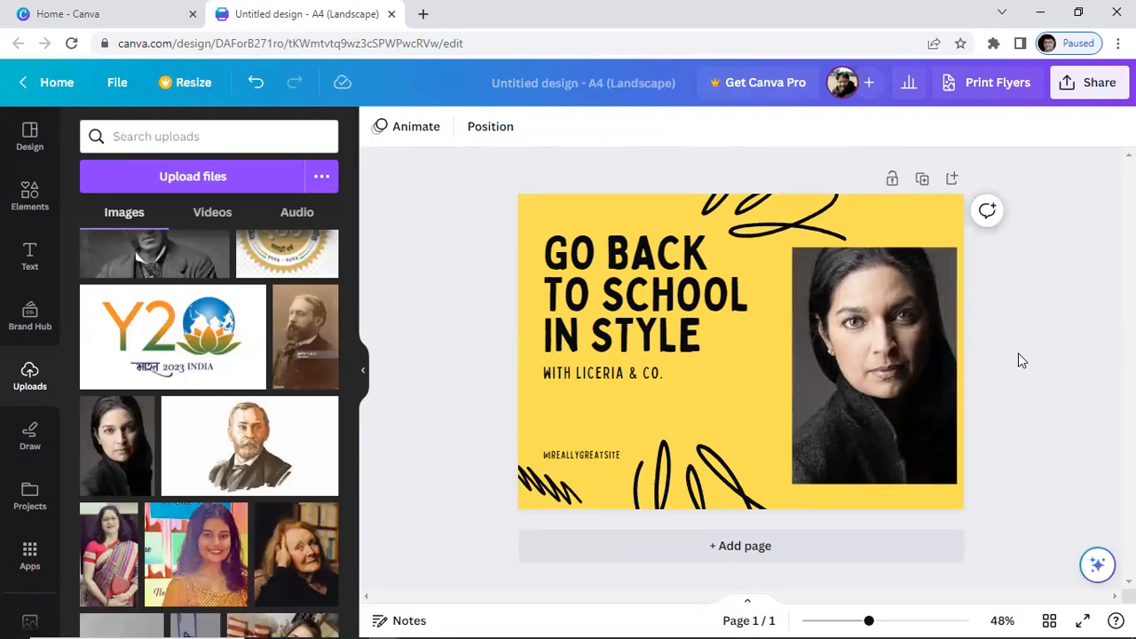
Delete the three black scribbles along the flyer's top edge, bottom edge and lower left corner
click(764, 227)
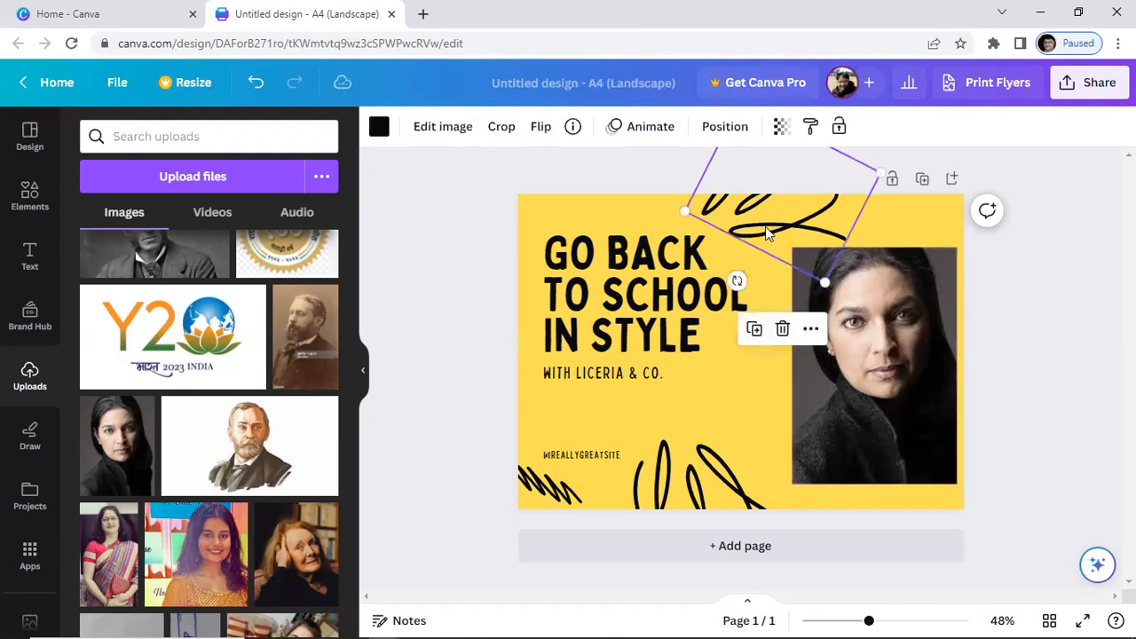
click(781, 329)
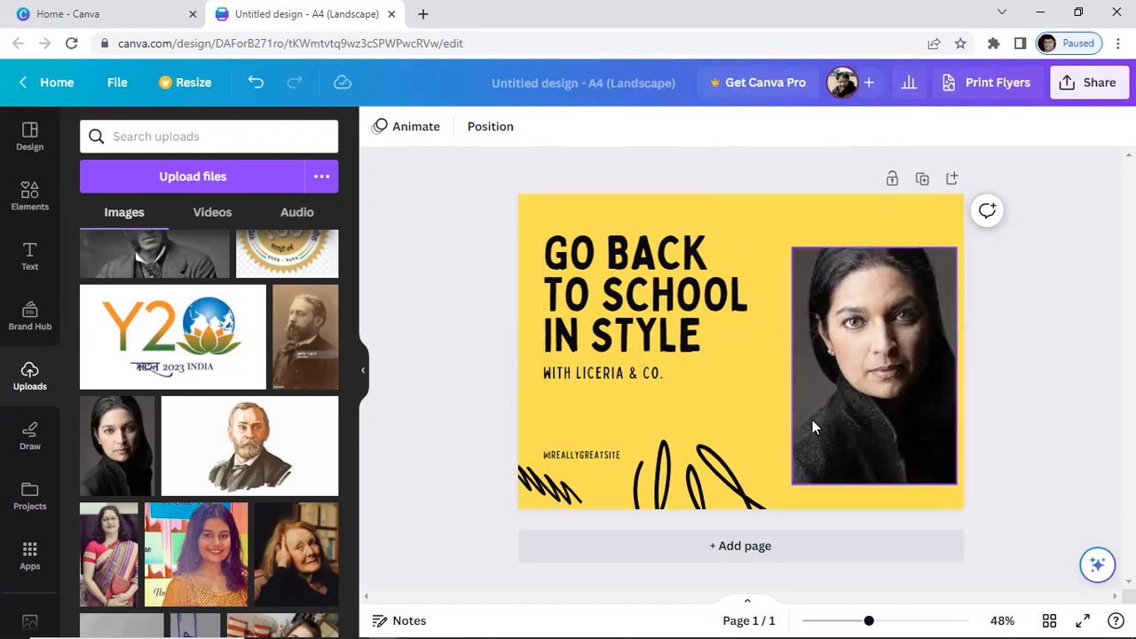
click(693, 500)
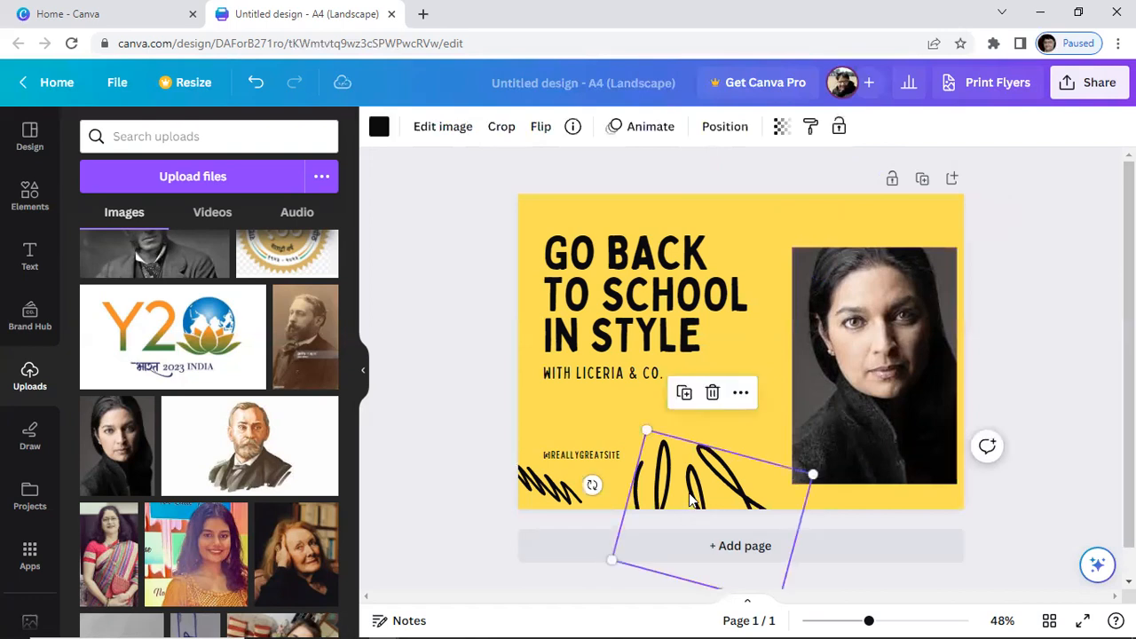
click(713, 393)
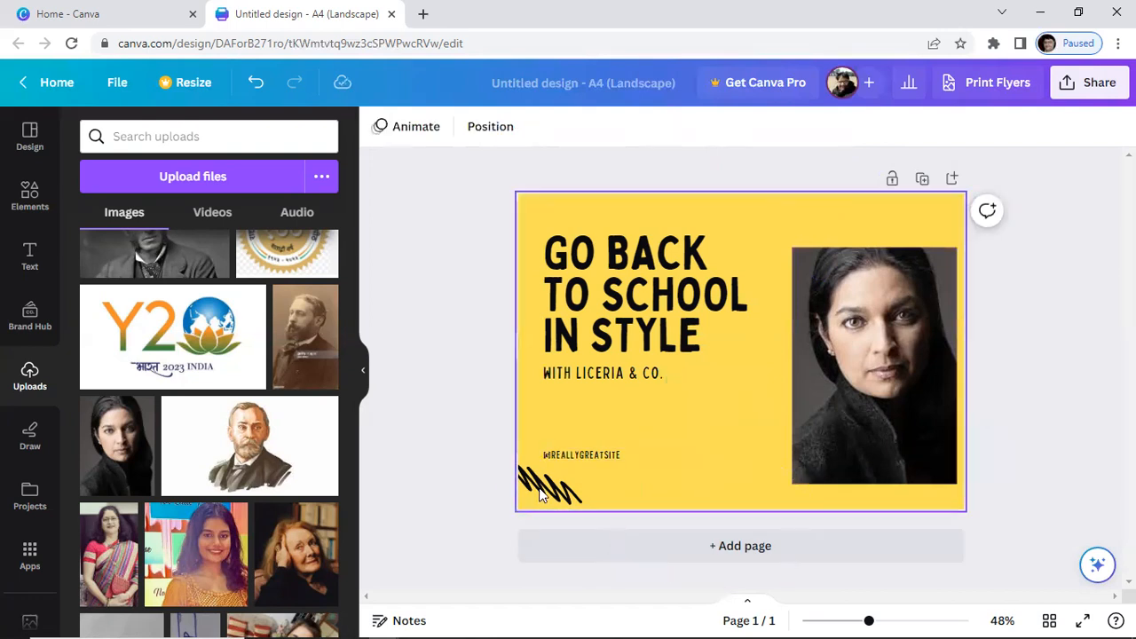
click(541, 494)
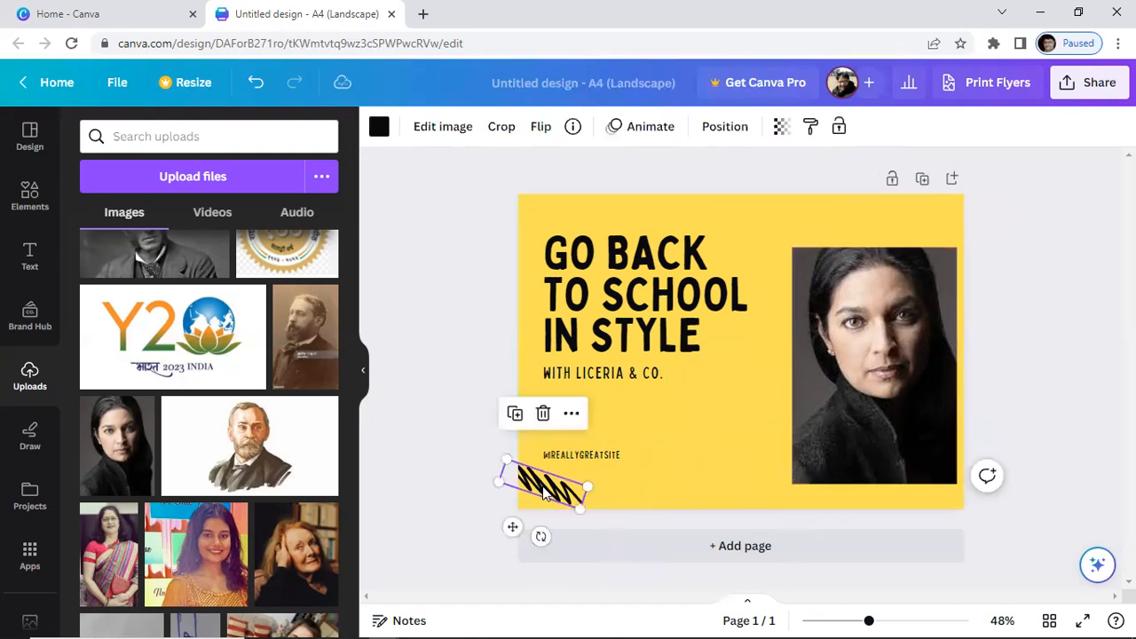
click(544, 413)
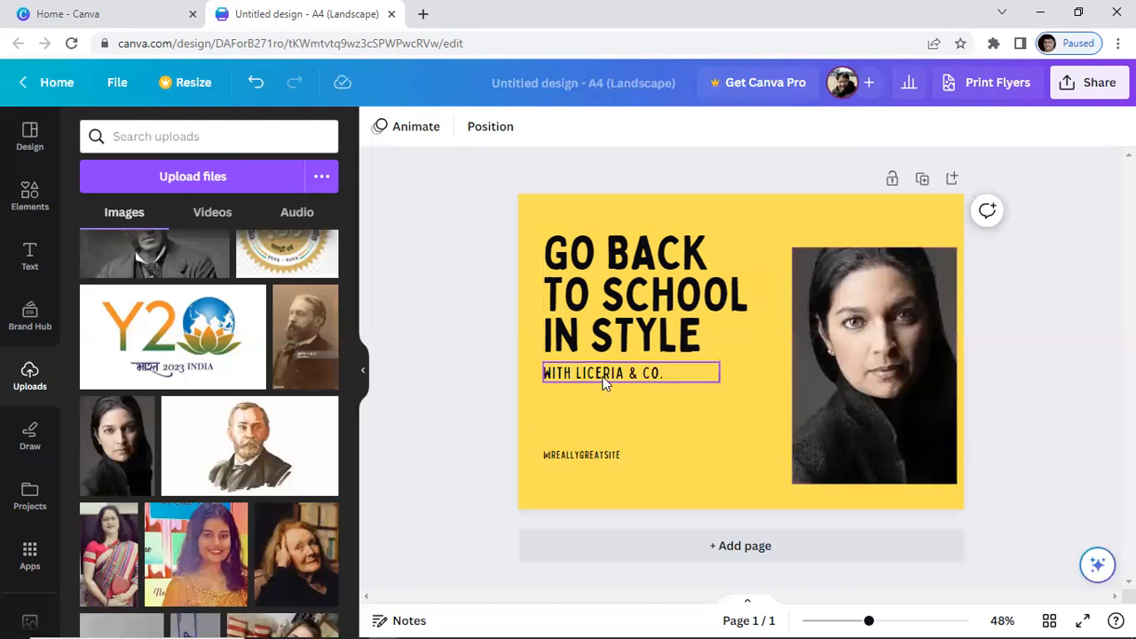
Move the "With Liceria & Co." line and the "Go Back to School in Style" title down to free the flyer's upper area
drag(603, 380, 609, 435)
click(632, 298)
drag(632, 298, 626, 400)
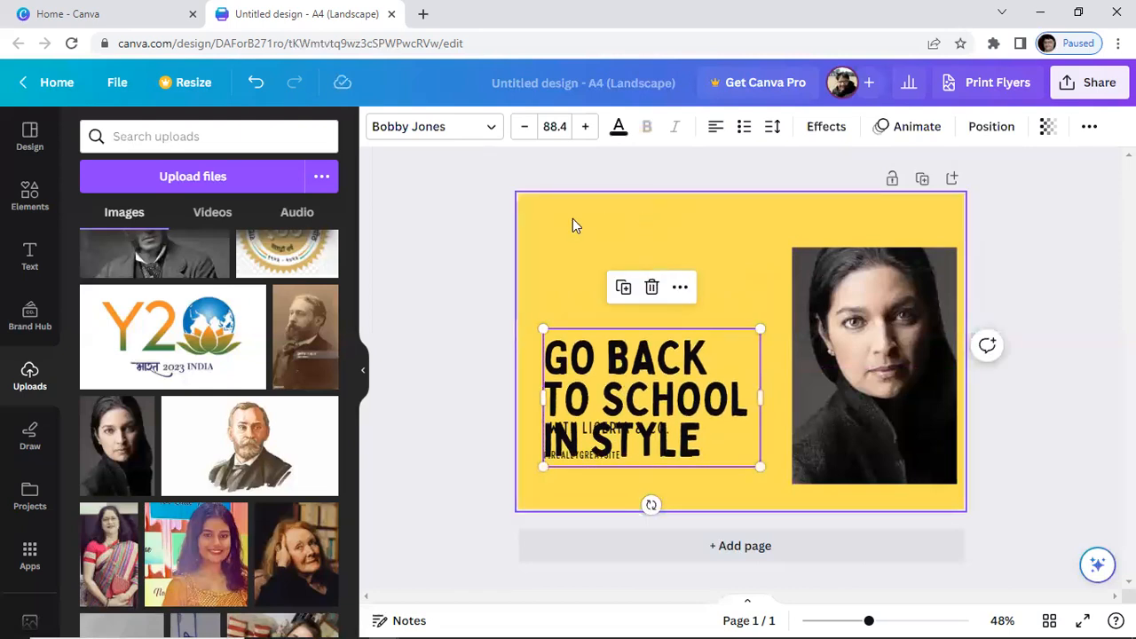
Insert the uploaded round Mahila Mahavidyalaya Bhandara emblem from near the end of the uploaded images
scroll(291, 348, up, 1)
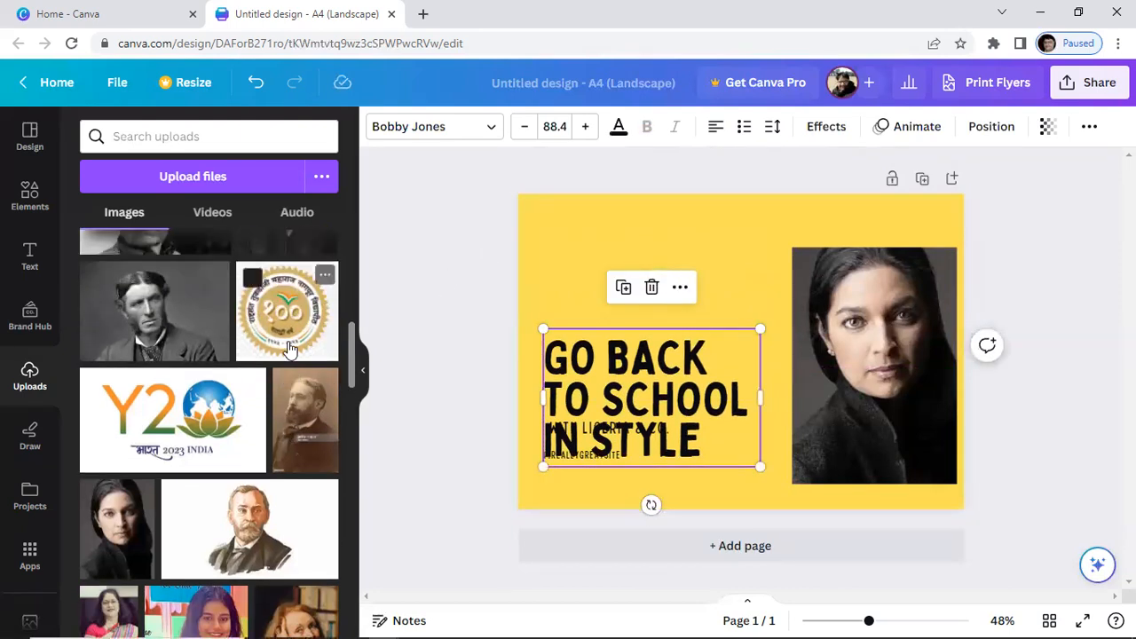
scroll(291, 349, down, 15)
scroll(288, 348, down, 10)
scroll(288, 349, down, 10)
scroll(288, 349, down, 10)
scroll(288, 349, down, 10)
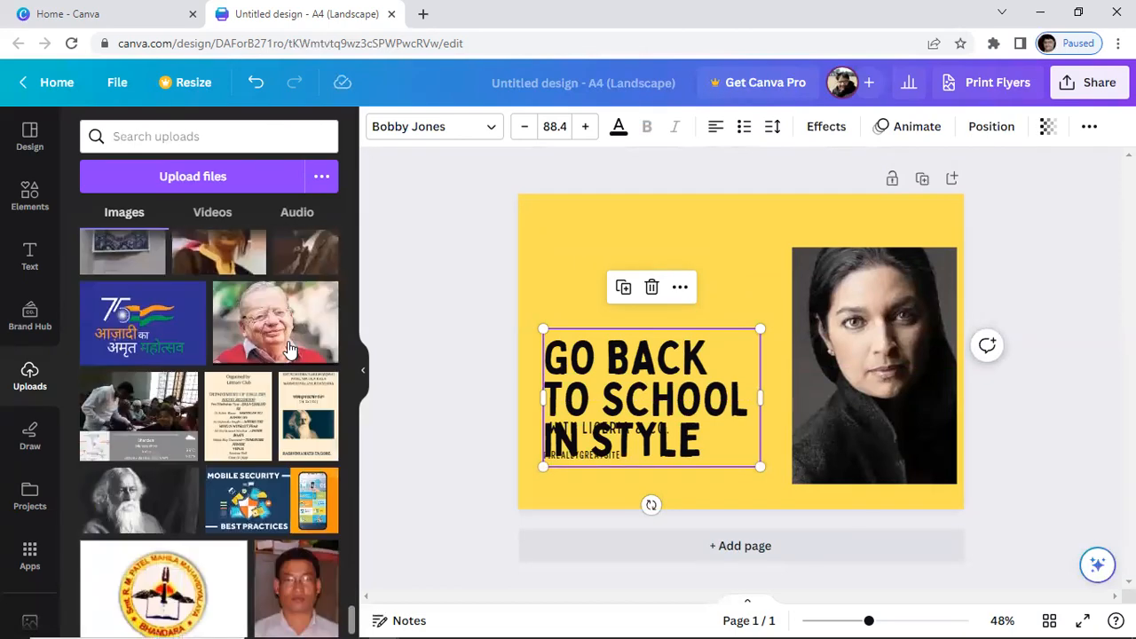
scroll(289, 349, down, 3)
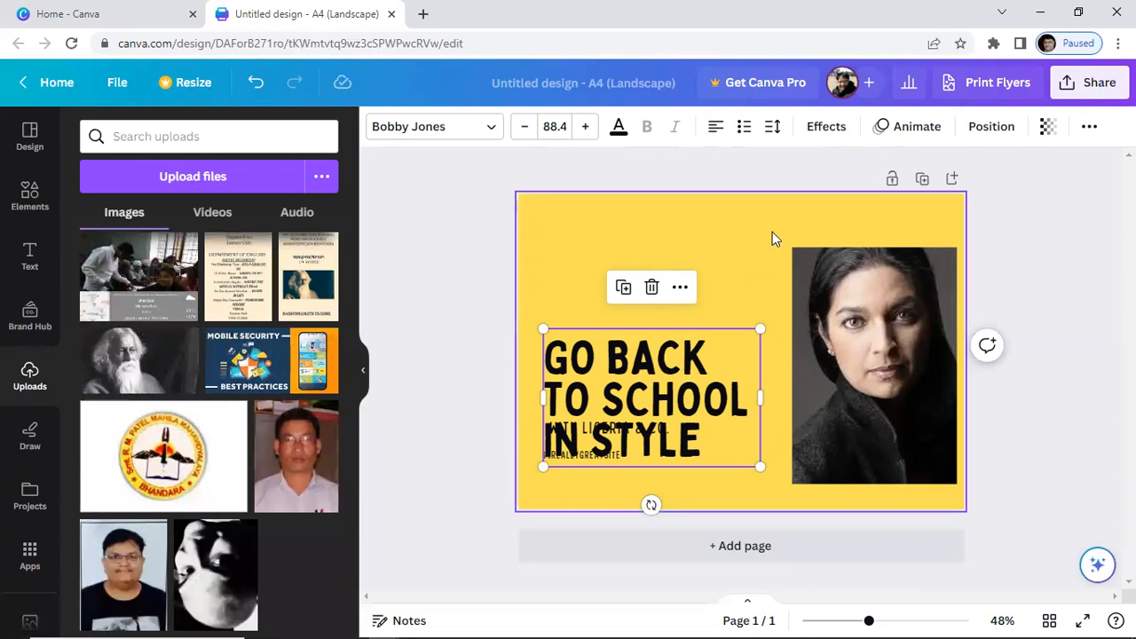
click(183, 453)
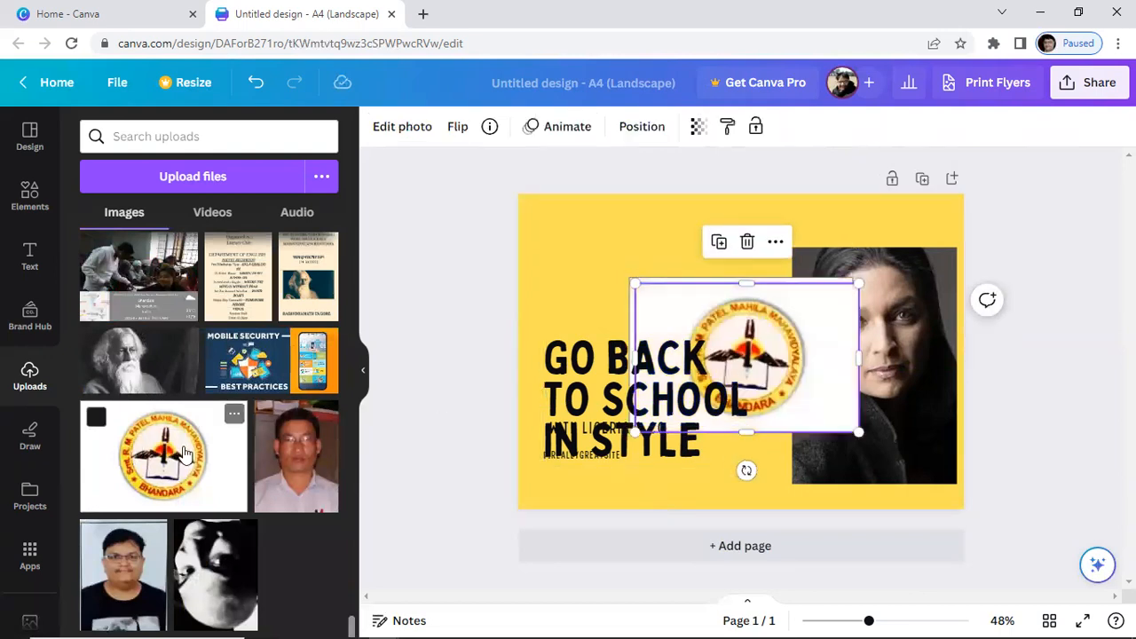
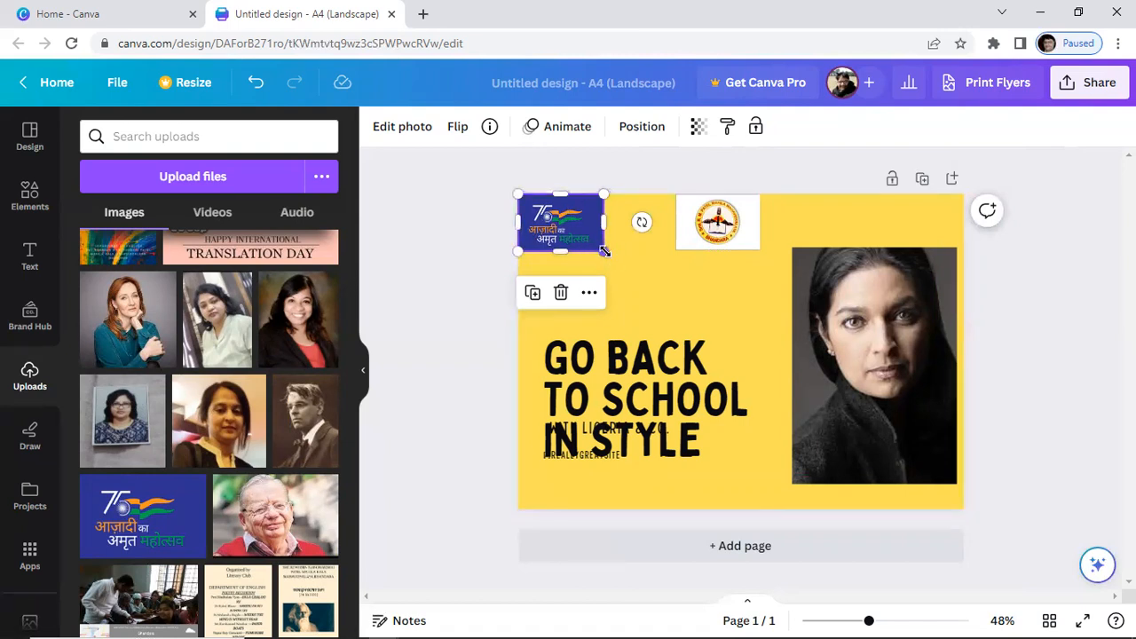
Shrink the blue 75 logo slightly and fit the Bhandara emblem directly beside it at the same height along the flyer's top edge
mouse_move(603, 251)
mouse_down()
mouse_move(665, 306)
mouse_move(646, 282)
mouse_move(583, 256)
mouse_move(598, 248)
mouse_up()
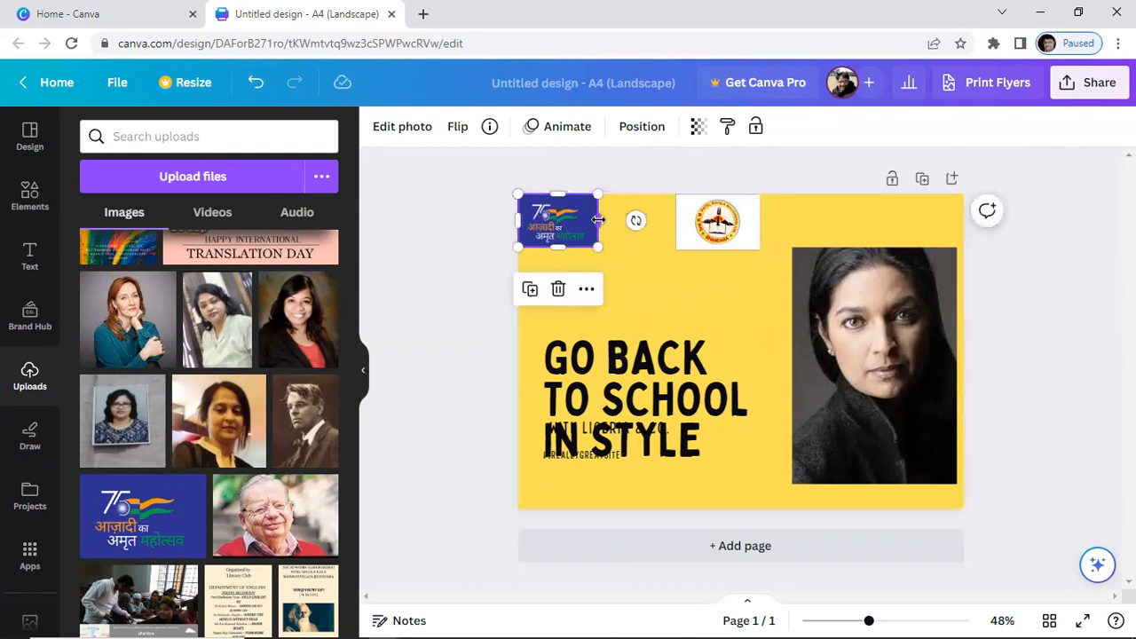
mouse_move(598, 219)
mouse_down()
mouse_move(571, 219)
mouse_move(598, 221)
mouse_up()
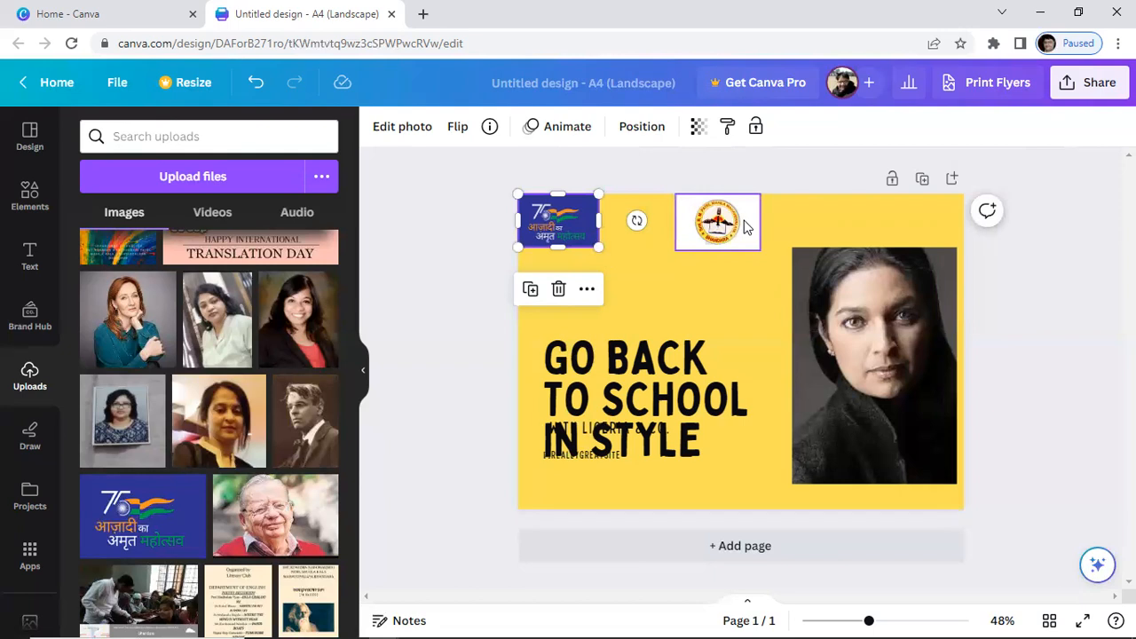
drag(720, 229, 639, 222)
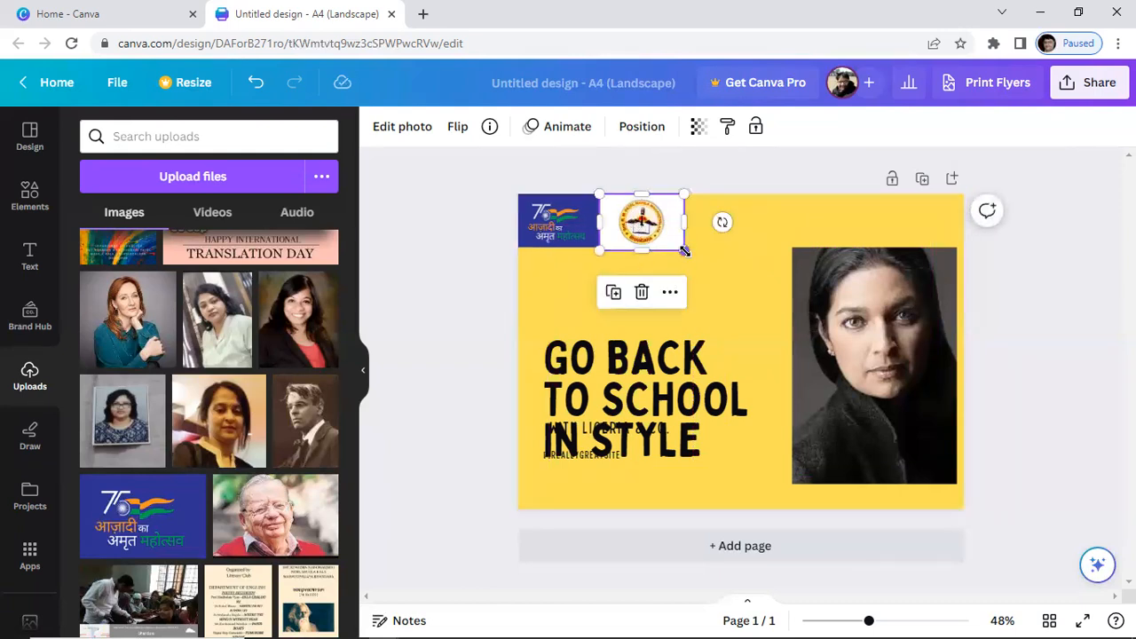
drag(683, 249, 680, 249)
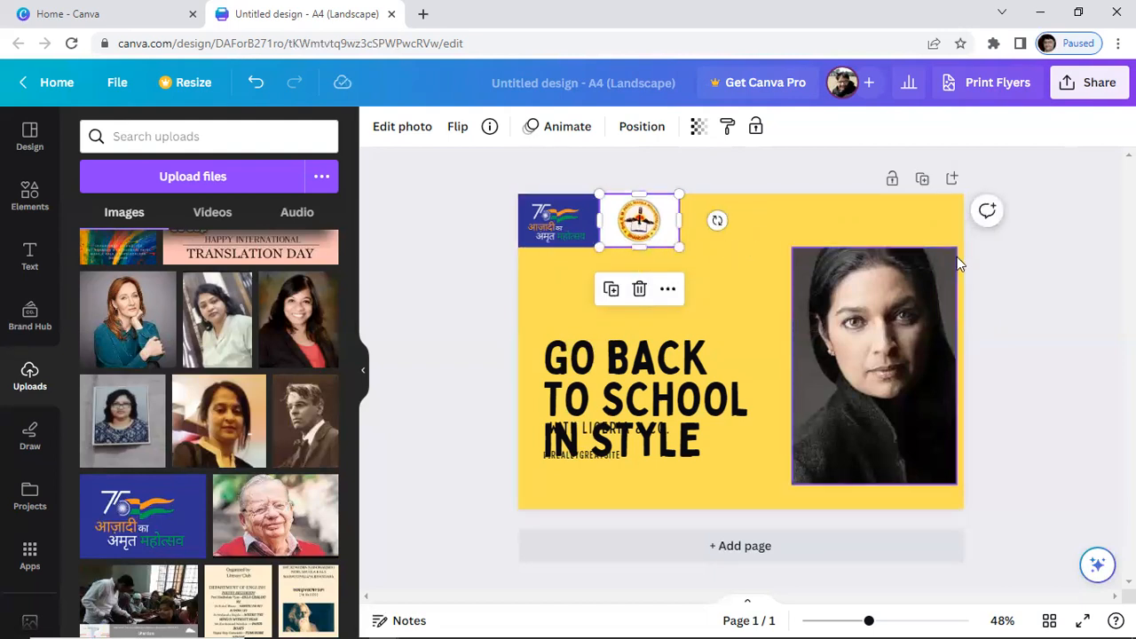
click(1006, 267)
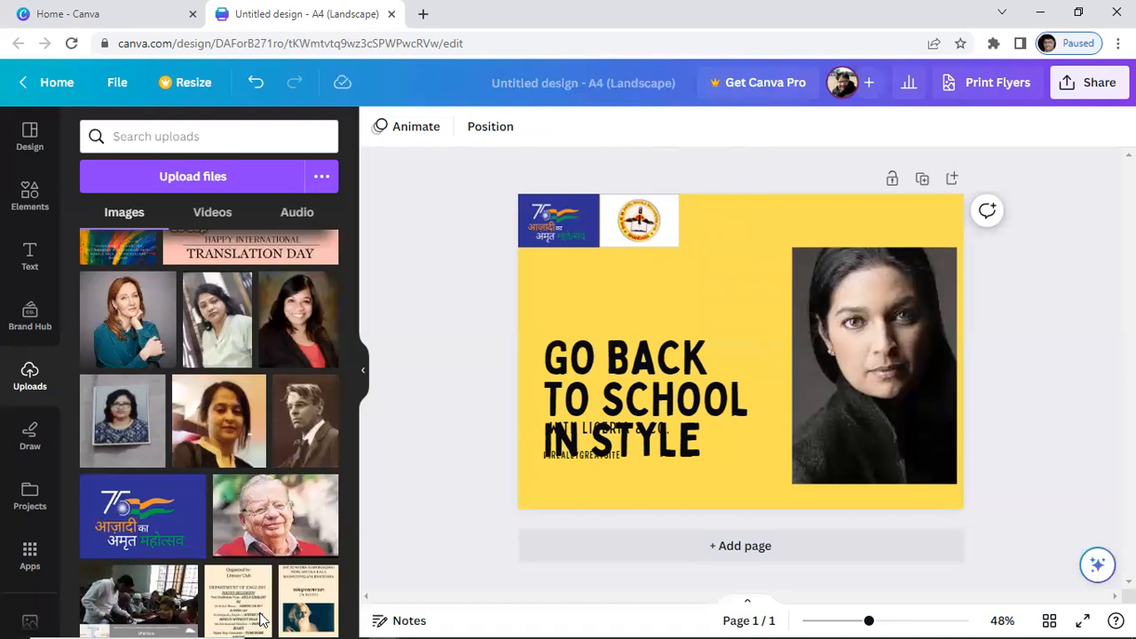
Insert the uploaded round gold "१००" university seal and shrink it to about the height of the logos in the flyer's upper row
scroll(259, 513, down, 3)
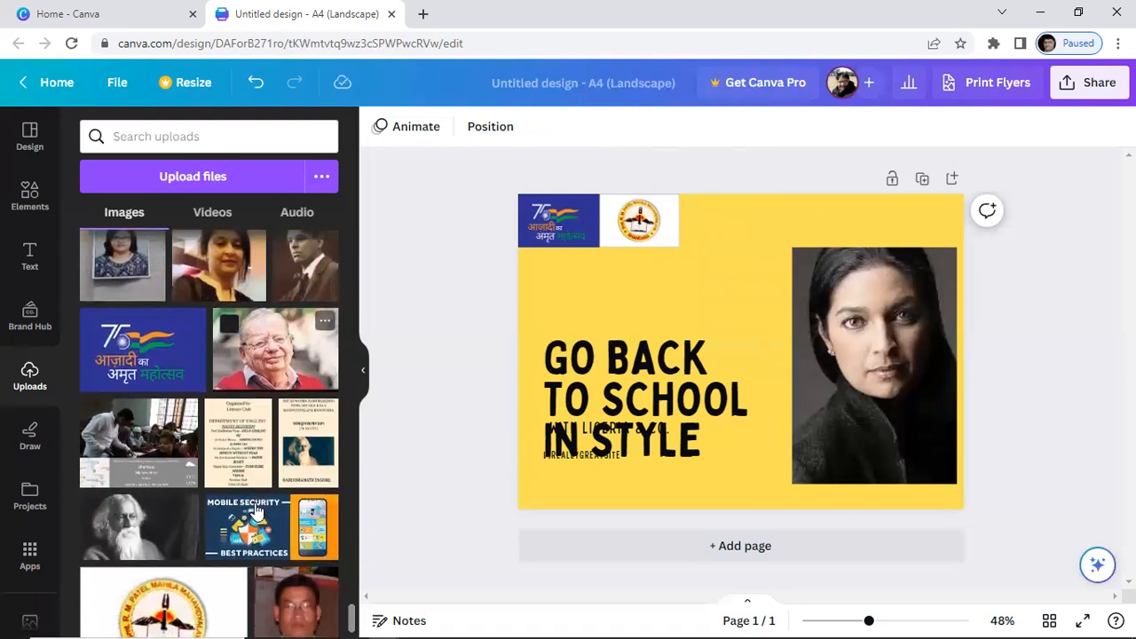
scroll(261, 512, down, 3)
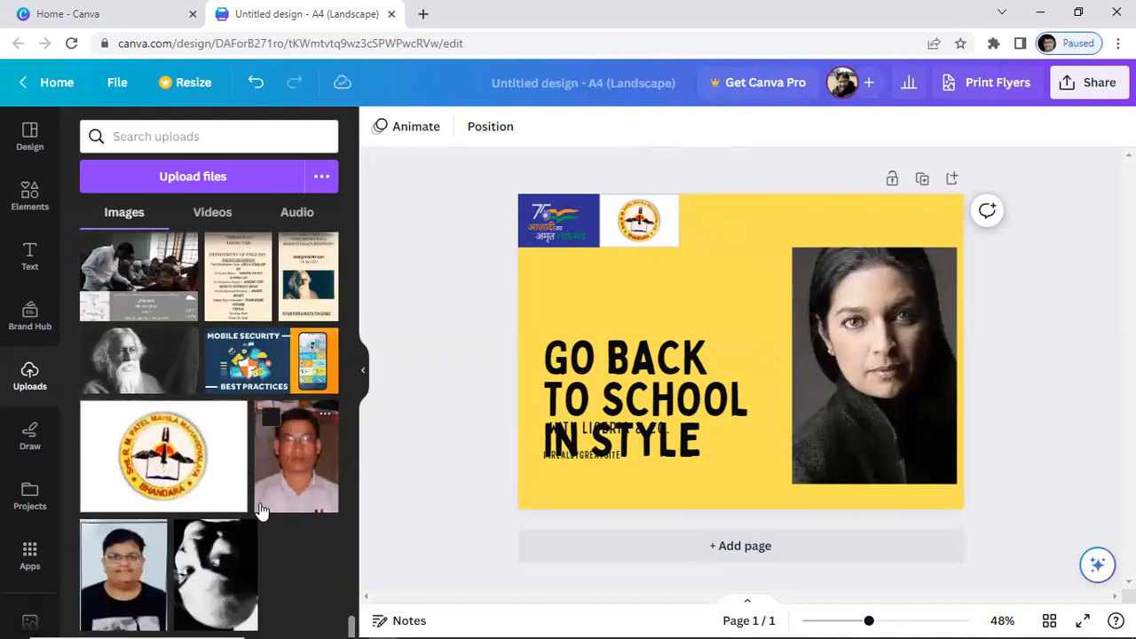
scroll(261, 512, up, 6)
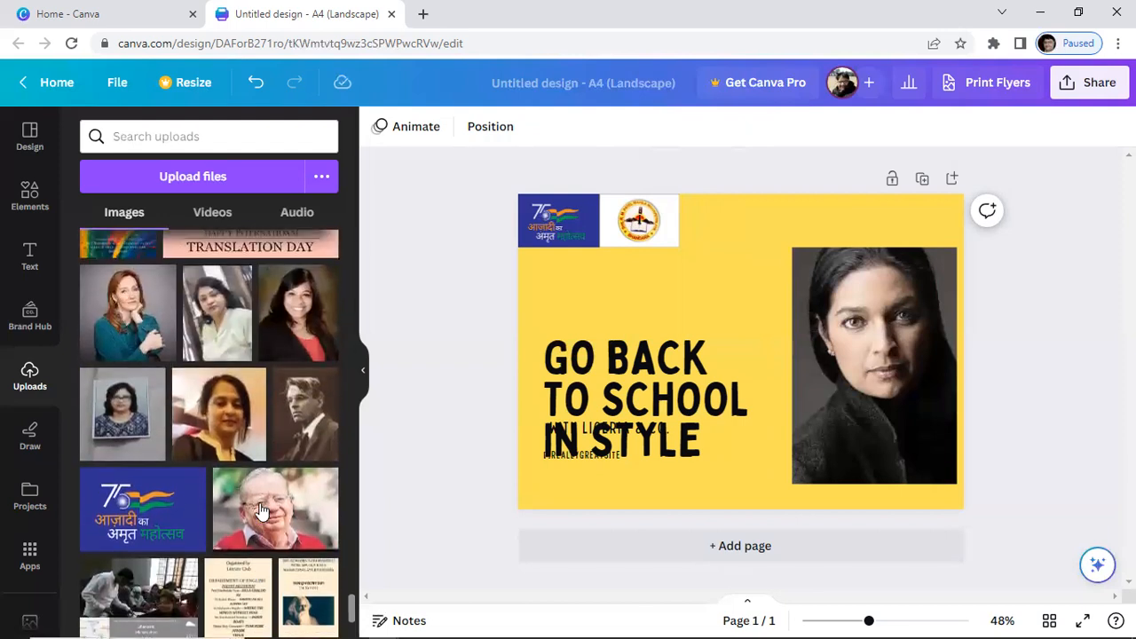
scroll(261, 512, up, 3)
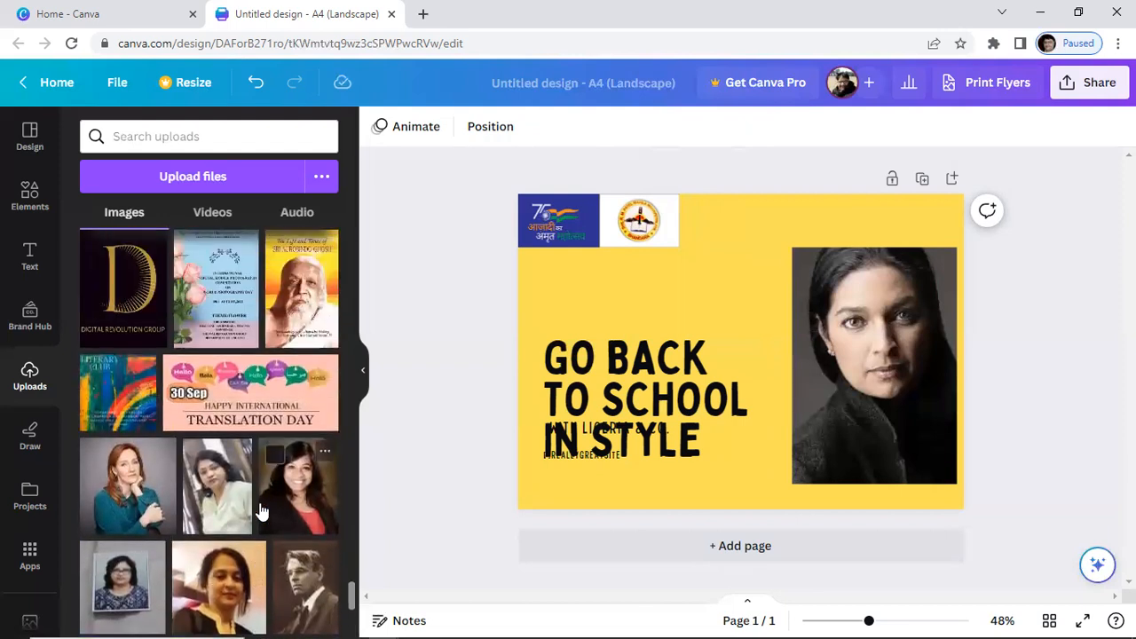
scroll(261, 512, up, 10)
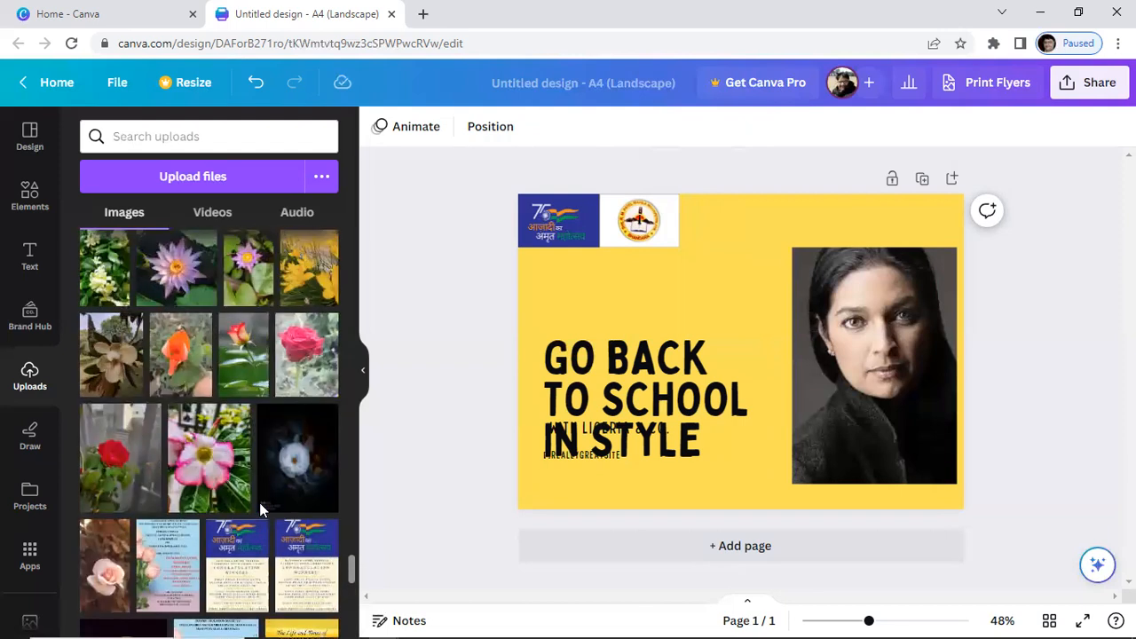
scroll(260, 506, up, 10)
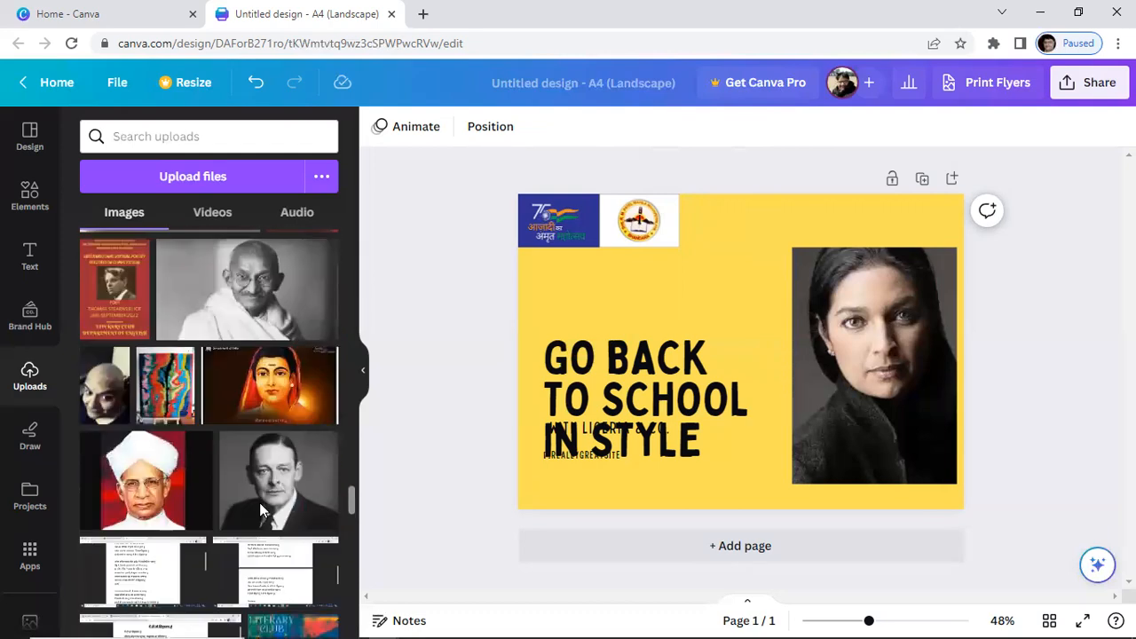
scroll(260, 506, up, 10)
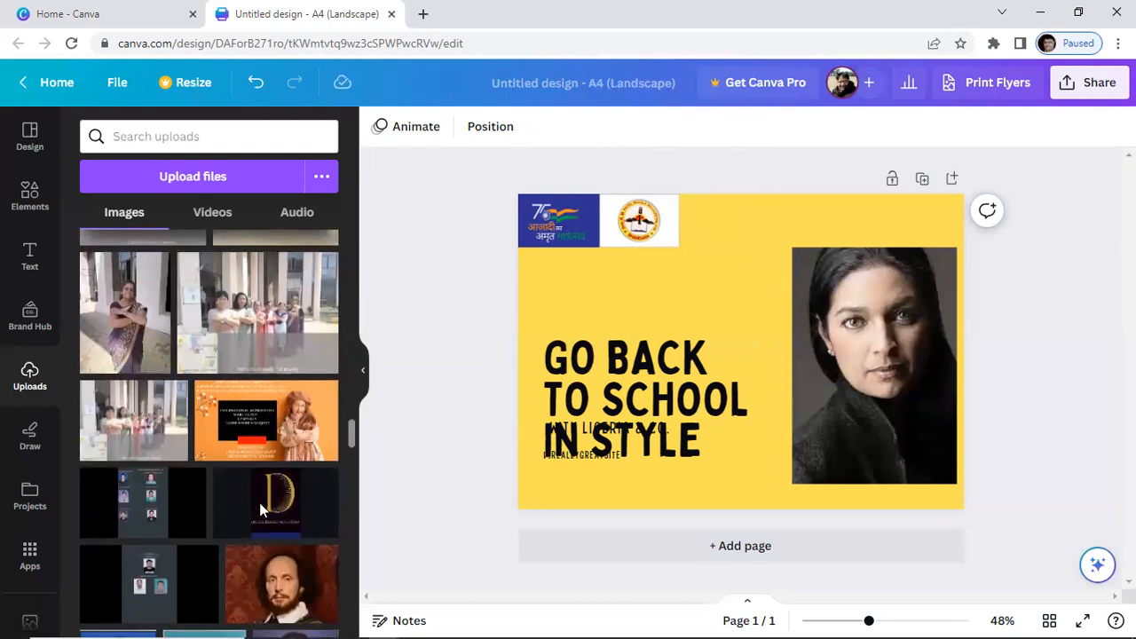
scroll(261, 512, up, 10)
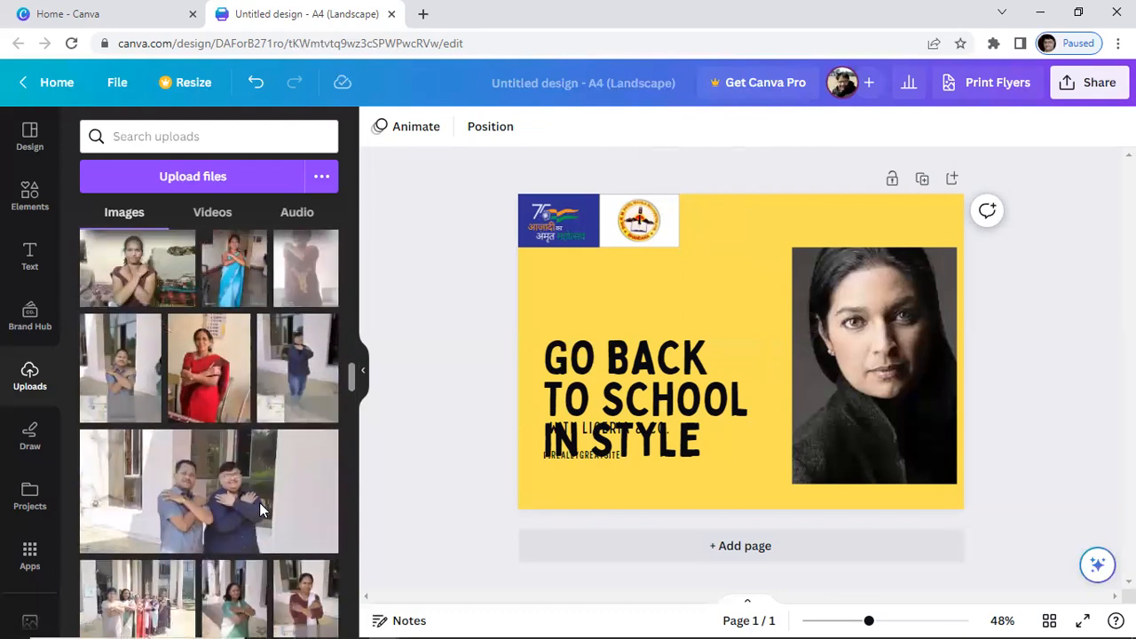
scroll(260, 506, up, 10)
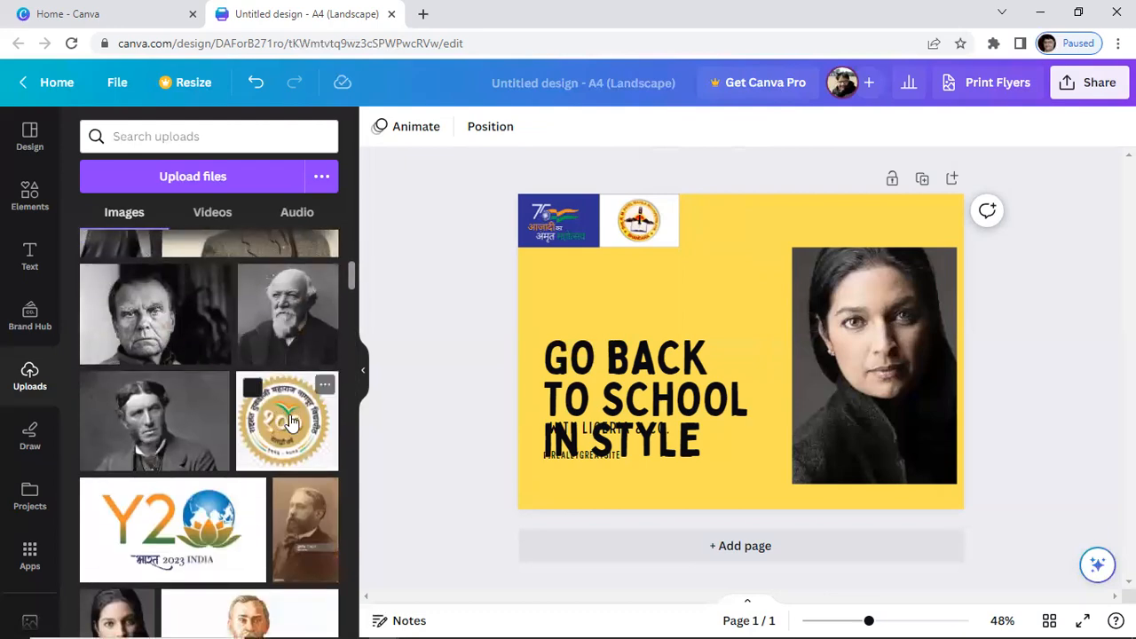
click(290, 423)
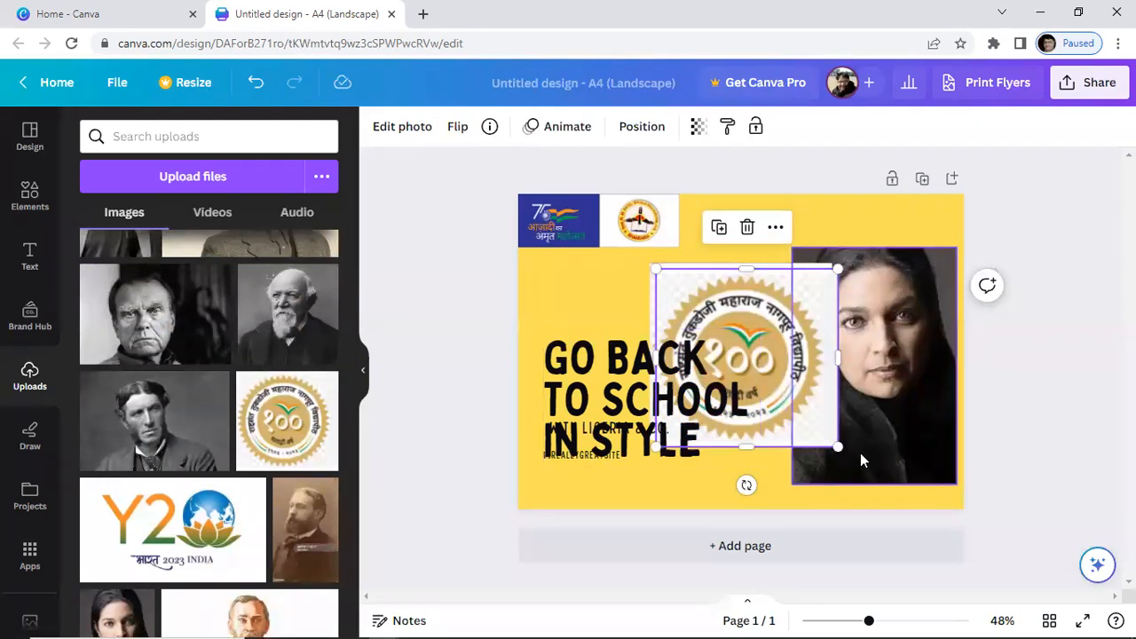
drag(839, 448, 709, 324)
Delete the large duplicate of the gold seal and place the small seal directly beside the Bhandara emblem at the flyer's top edge
click(719, 364)
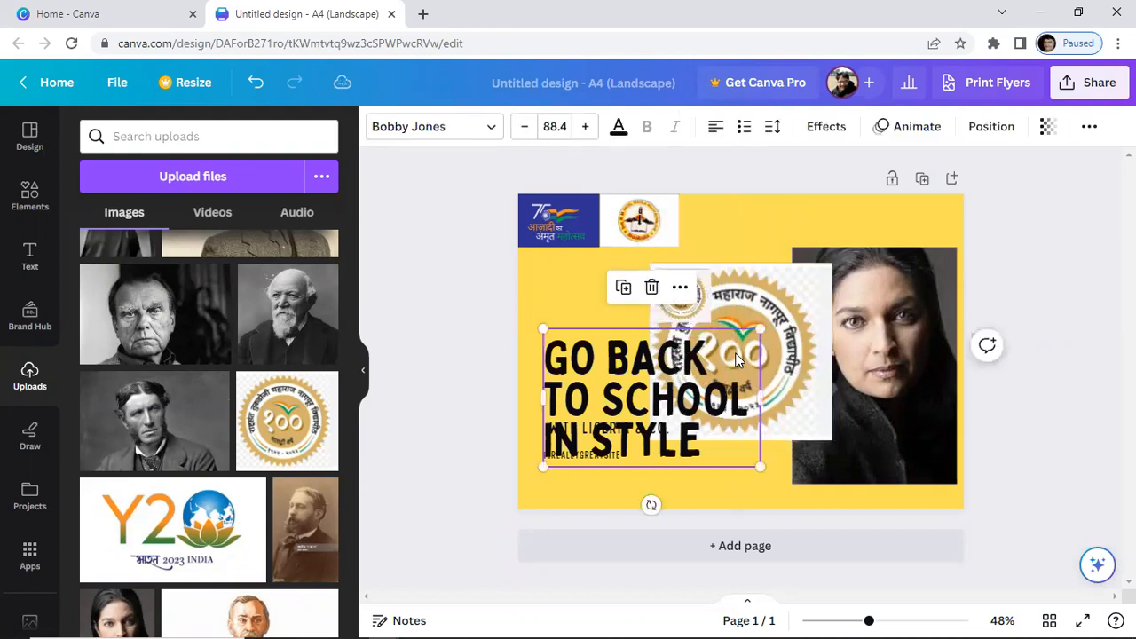
click(798, 341)
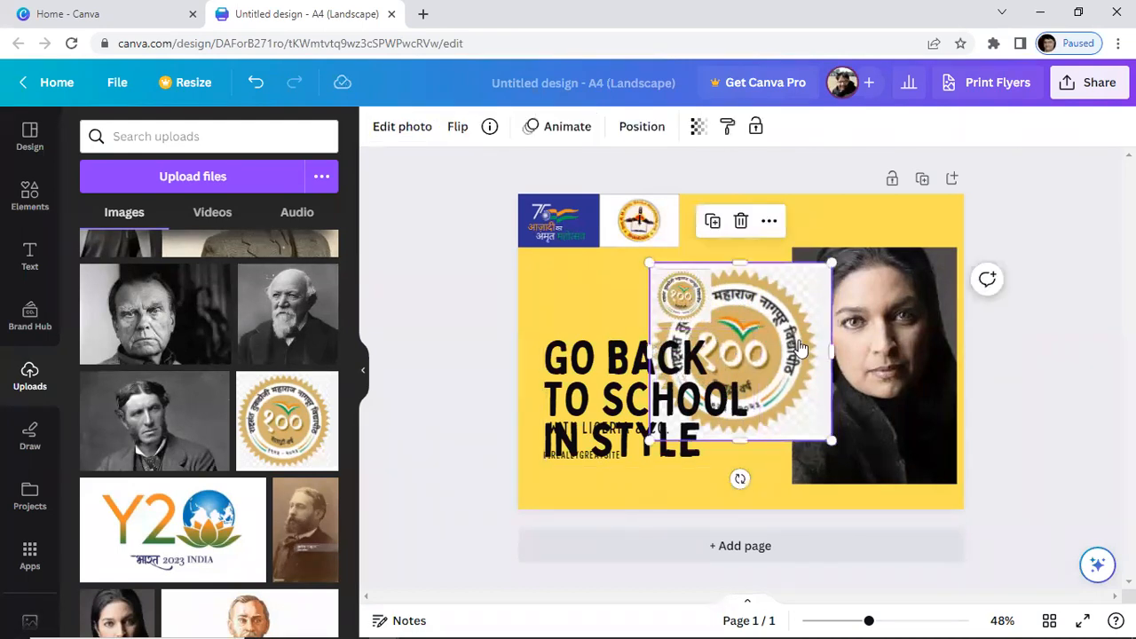
right_click(798, 340)
click(843, 306)
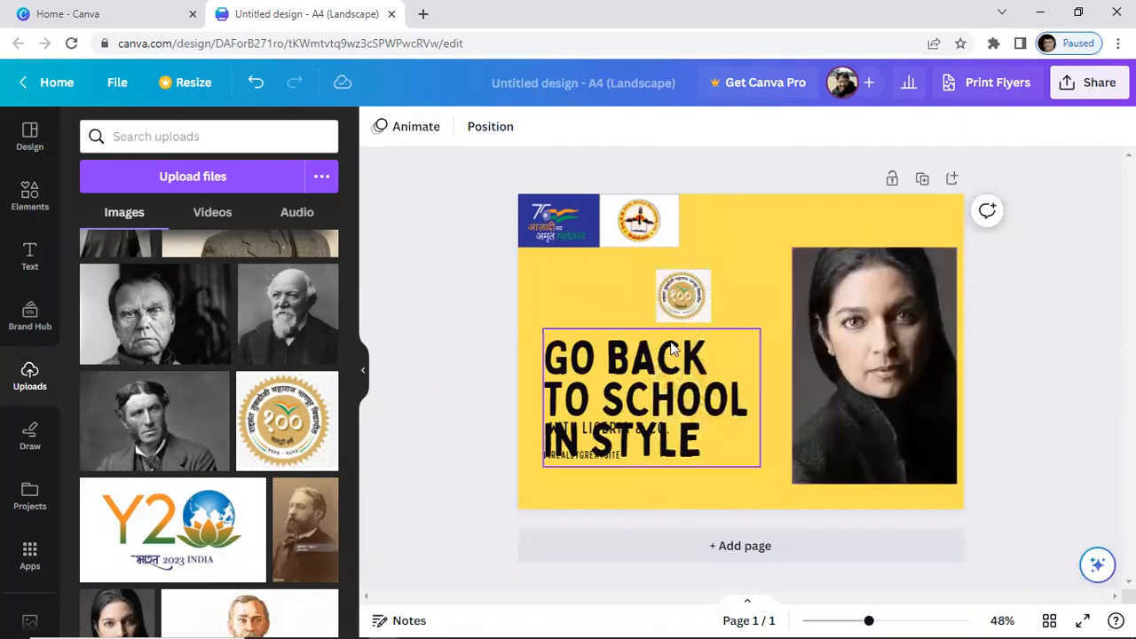
drag(689, 273, 703, 214)
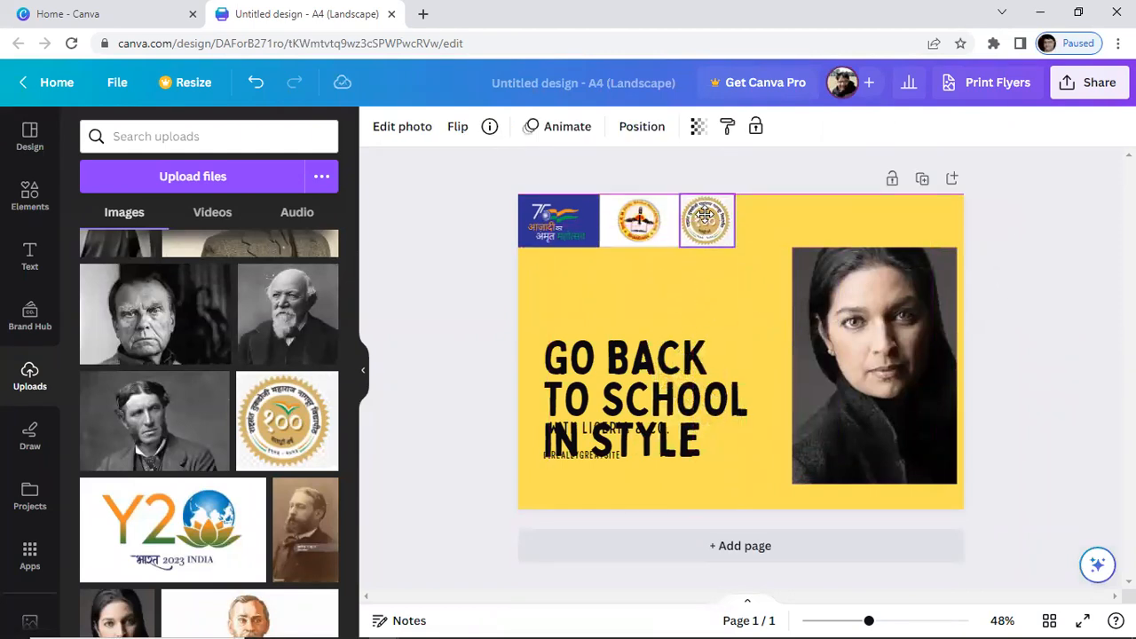
click(1043, 312)
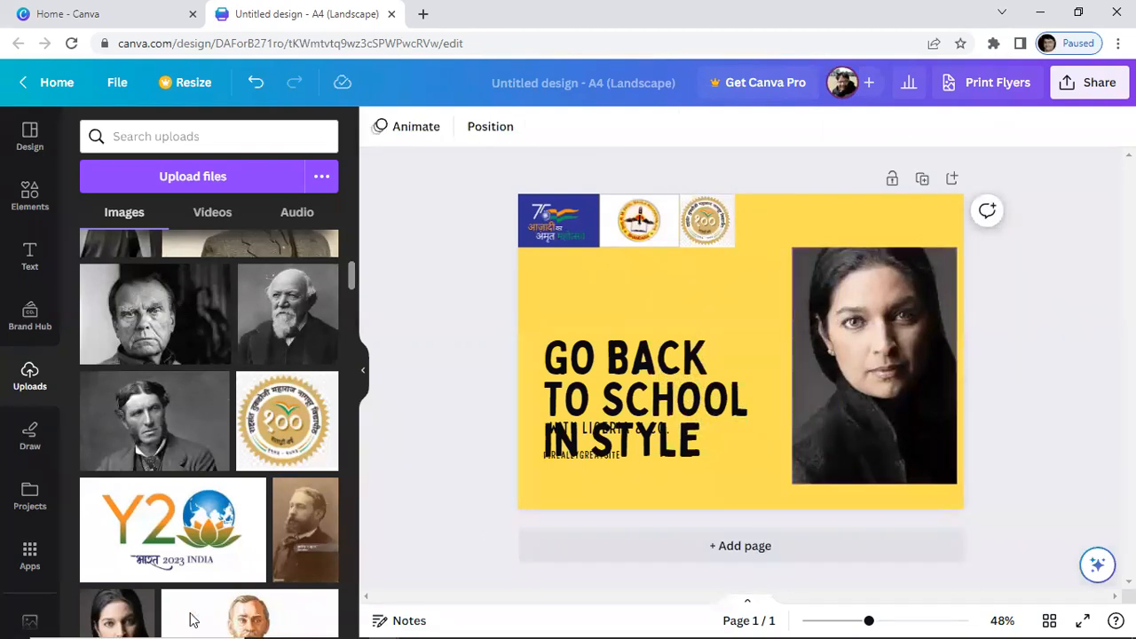
Insert the uploaded Y20 India logo at a reduced size and delete its large duplicate
click(197, 531)
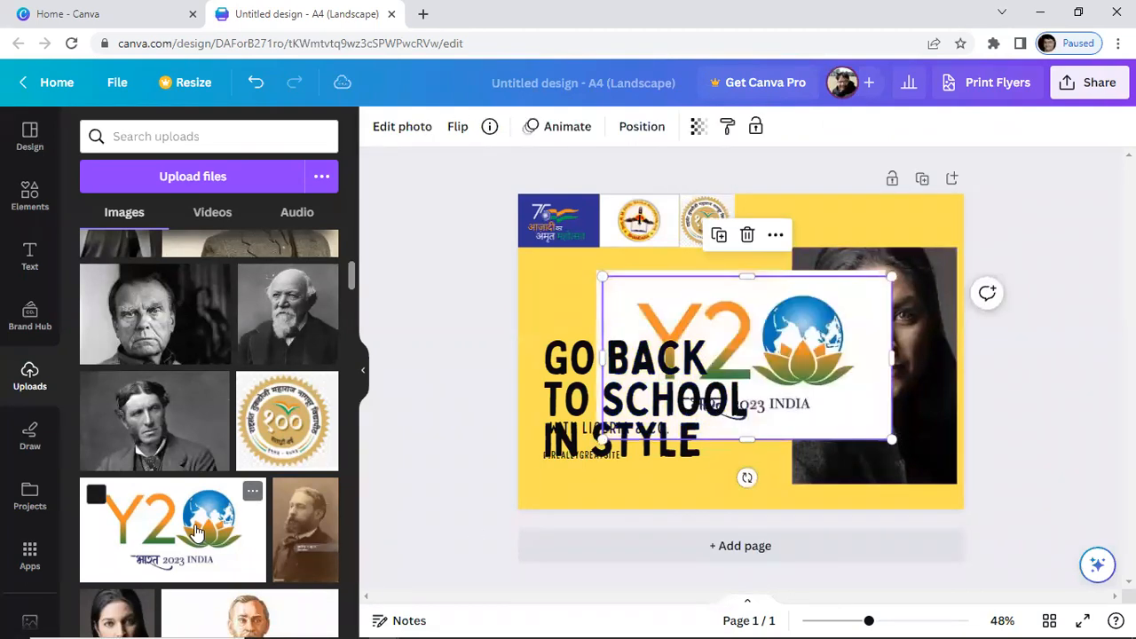
drag(889, 438, 652, 347)
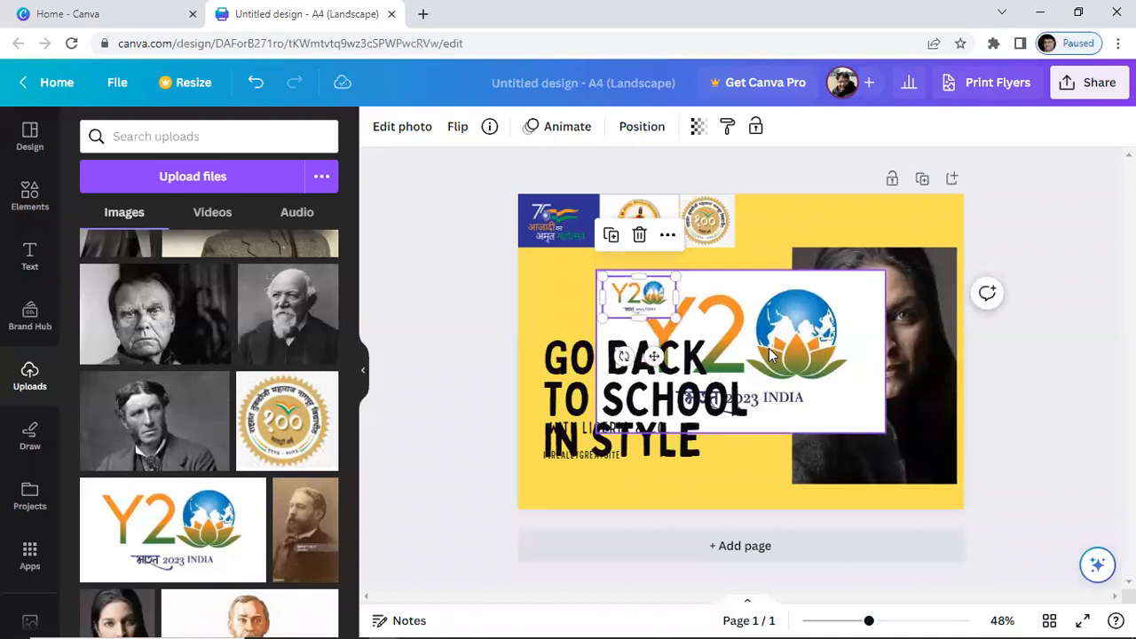
click(768, 350)
right_click(768, 351)
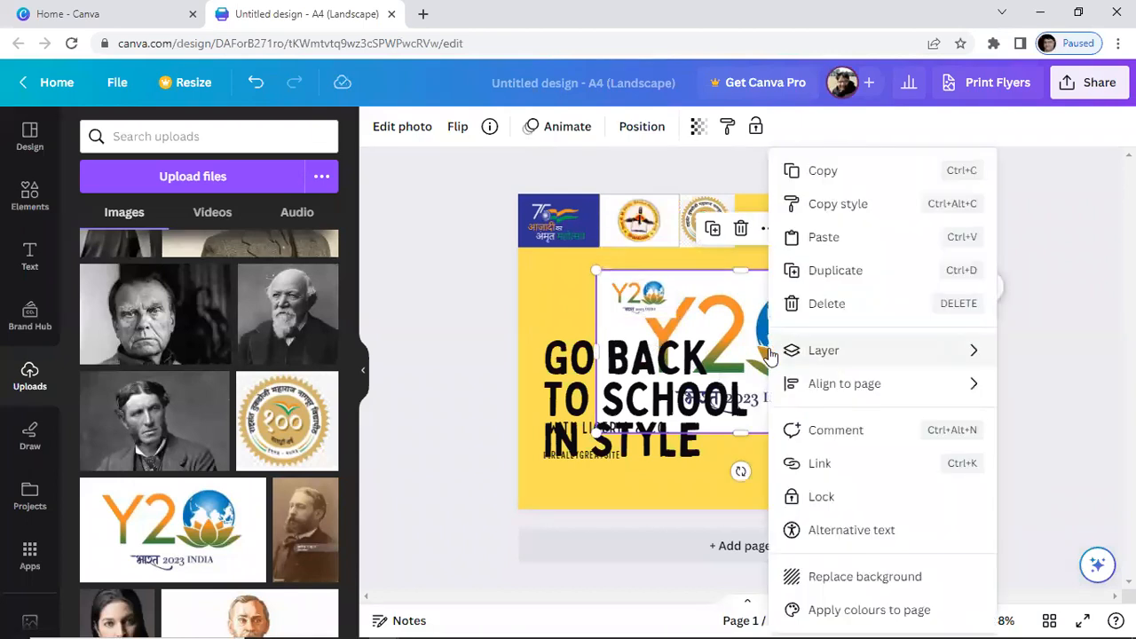
click(833, 304)
Place the small Y20 logo beside the gold seal at the flyer's top edge and enlarge it to the logo row's height
drag(633, 297, 750, 222)
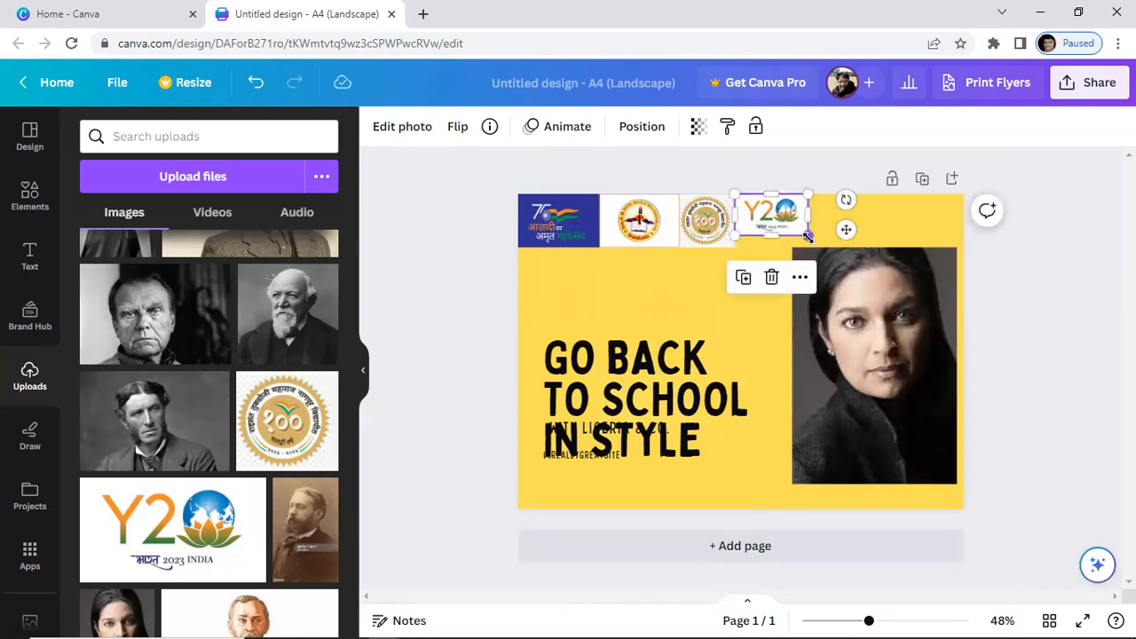
drag(809, 238, 824, 254)
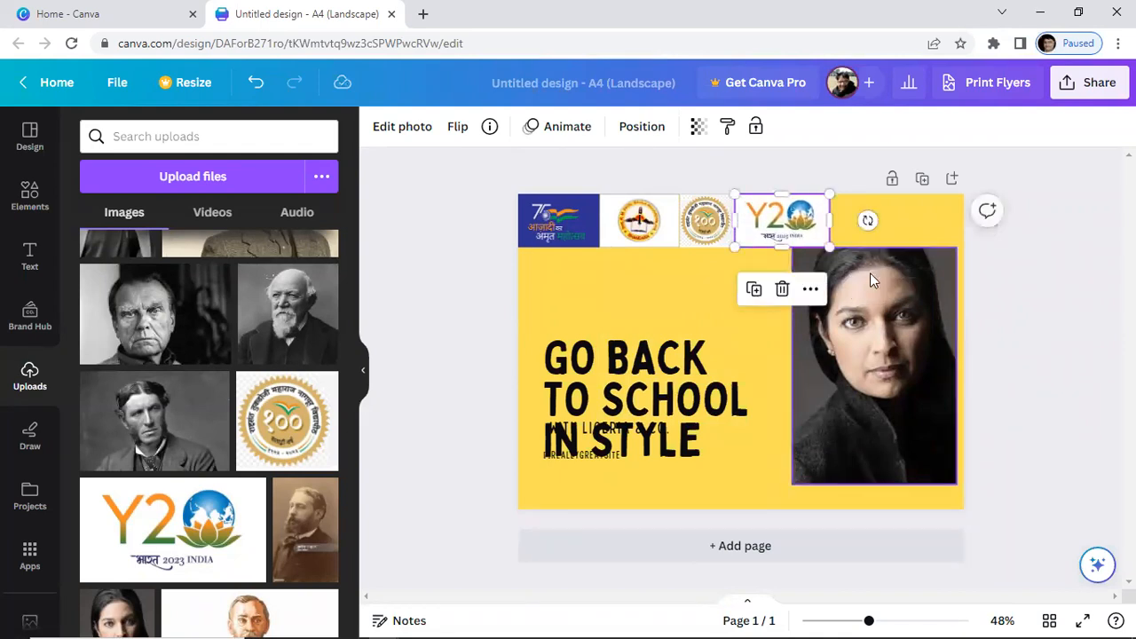
click(1029, 330)
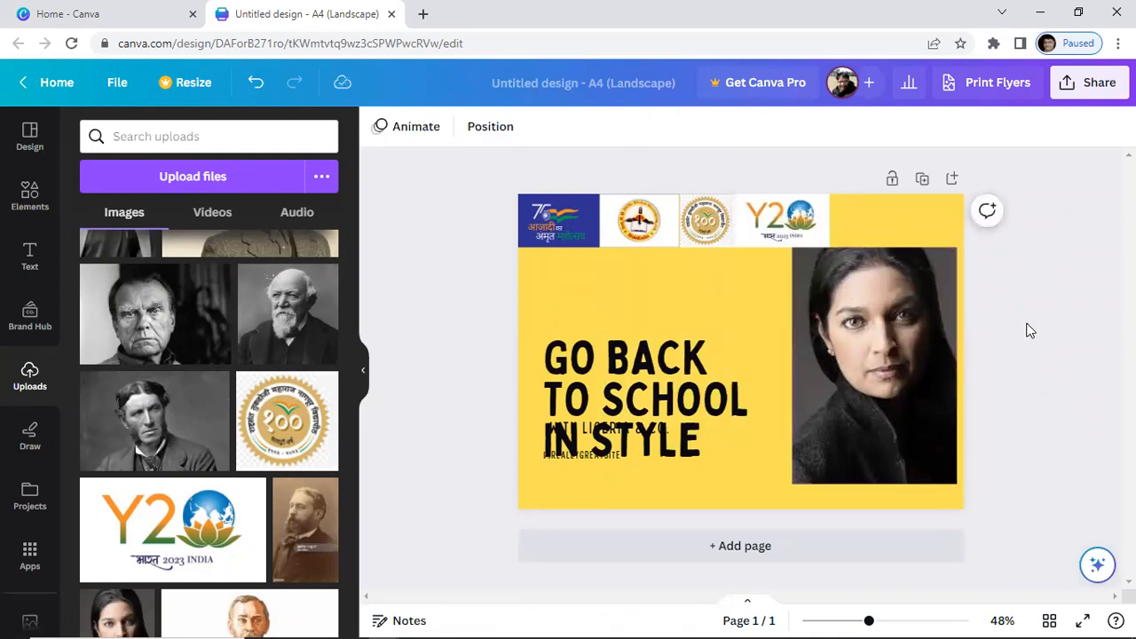
Move the woman's portrait into the flyer's lower right corner, flush with the right and bottom edges
click(881, 343)
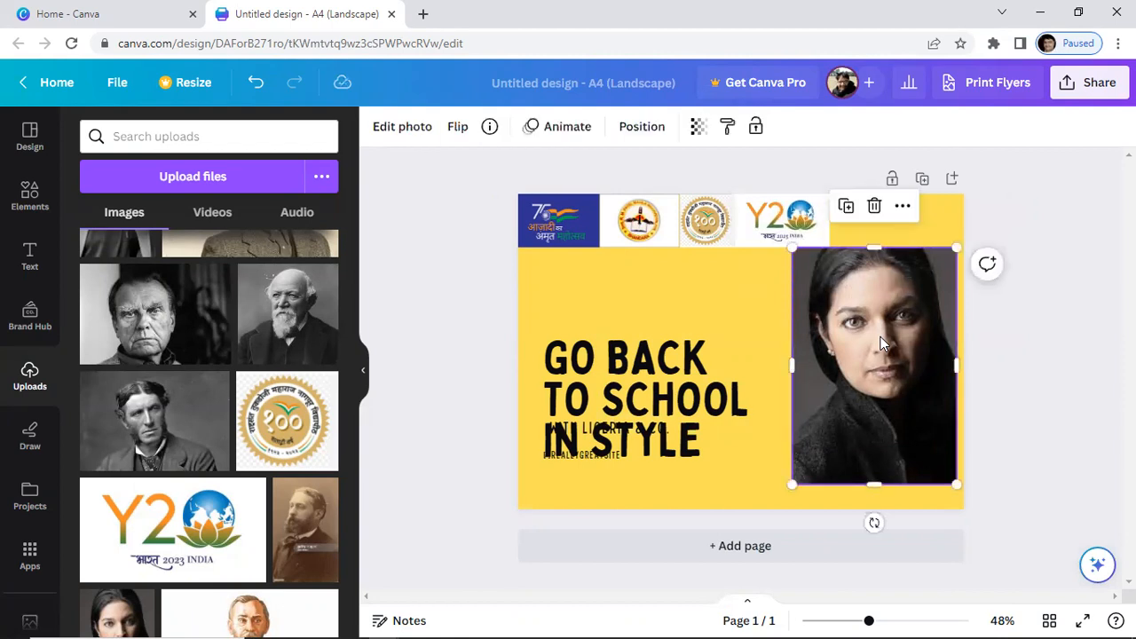
drag(881, 355, 883, 375)
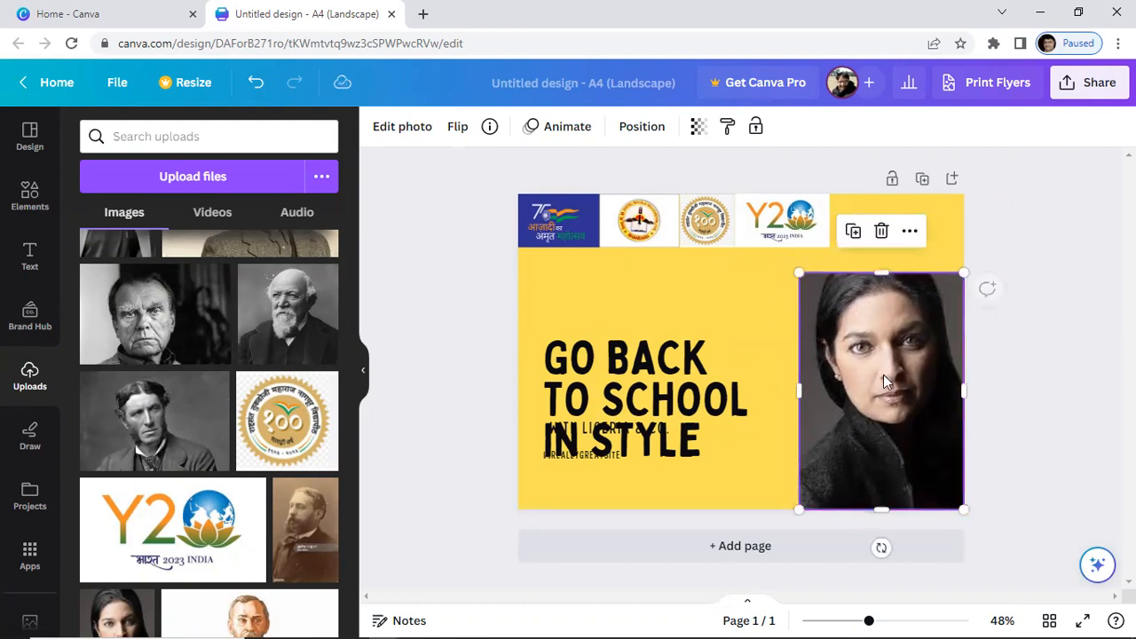
click(1041, 348)
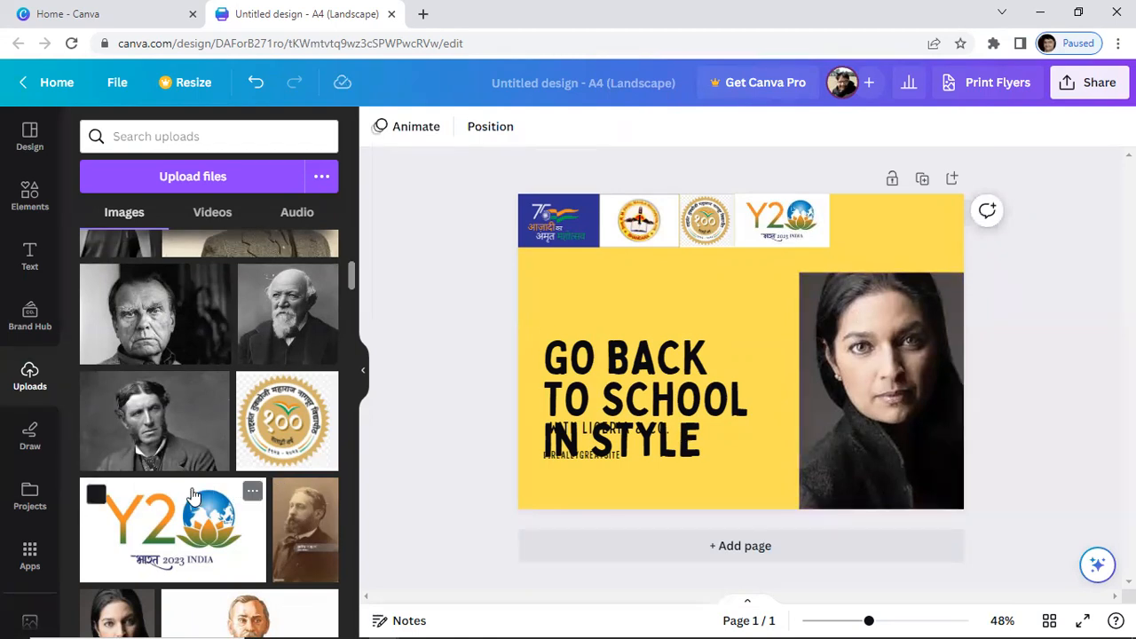
Insert the uploaded Digital Revolution Group logo at a reduced size and delete its large duplicate
scroll(194, 495, up, 5)
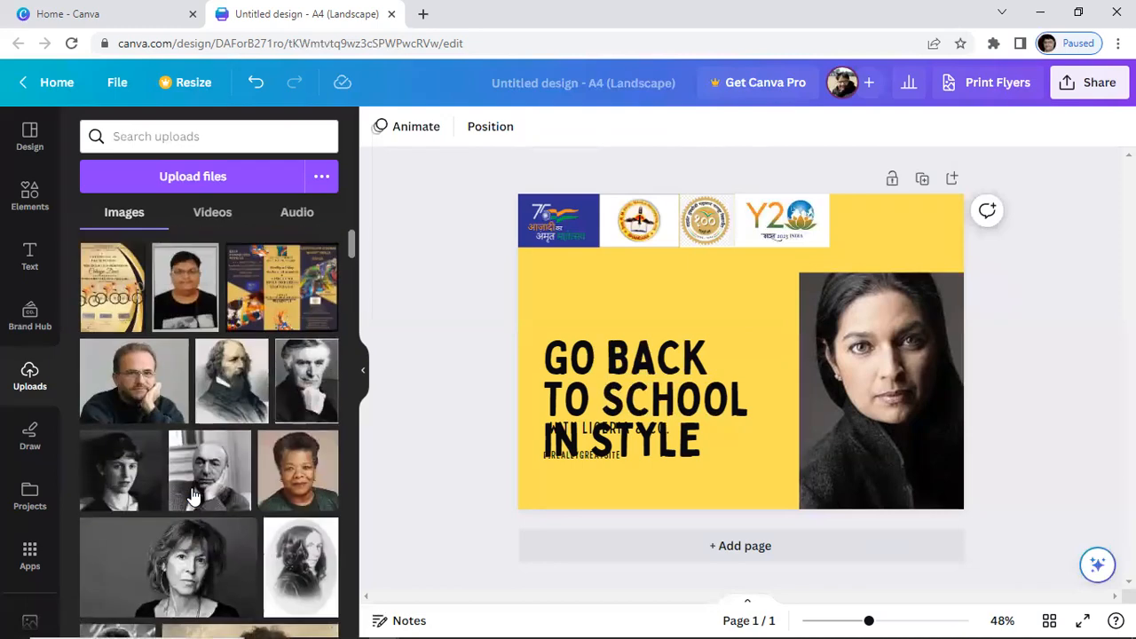
scroll(194, 495, down, 10)
scroll(194, 495, down, 3)
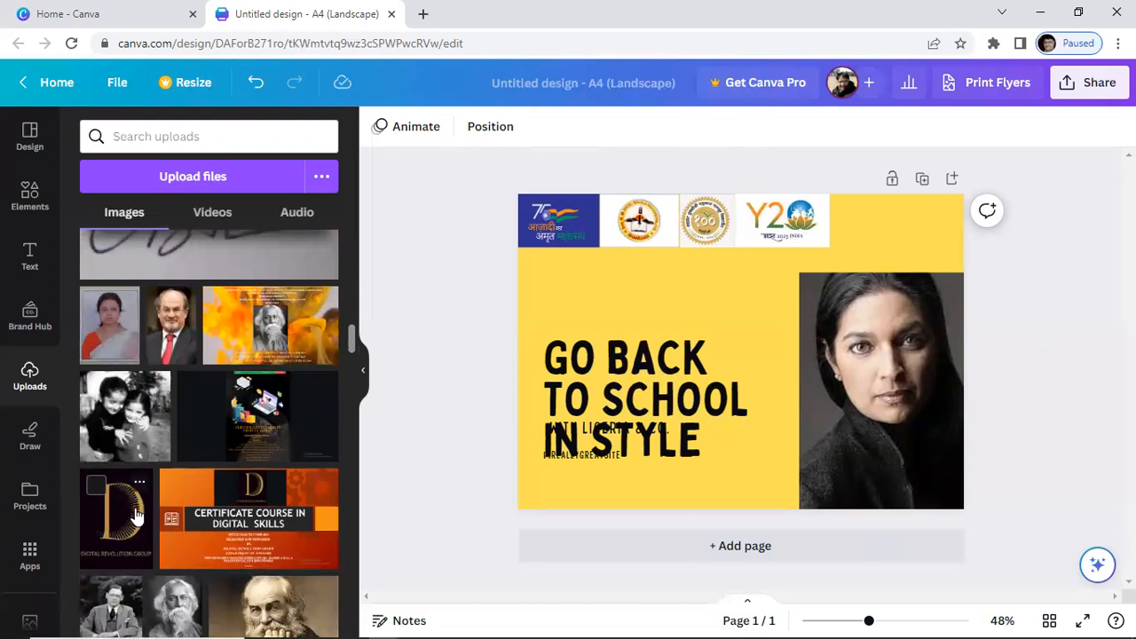
click(132, 515)
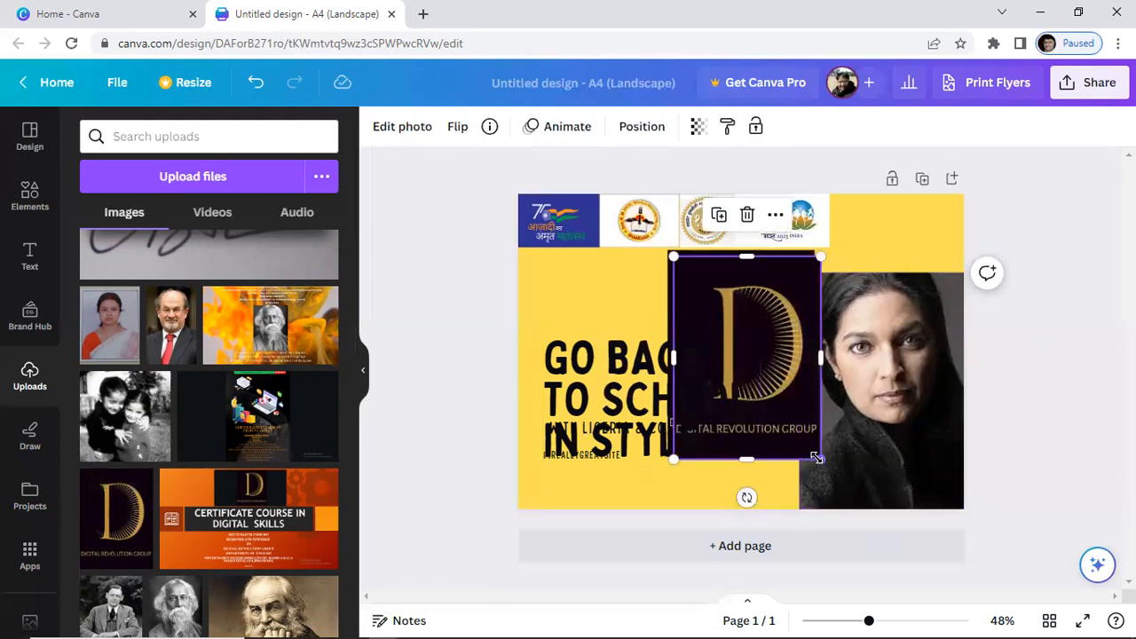
drag(814, 462, 717, 371)
click(777, 406)
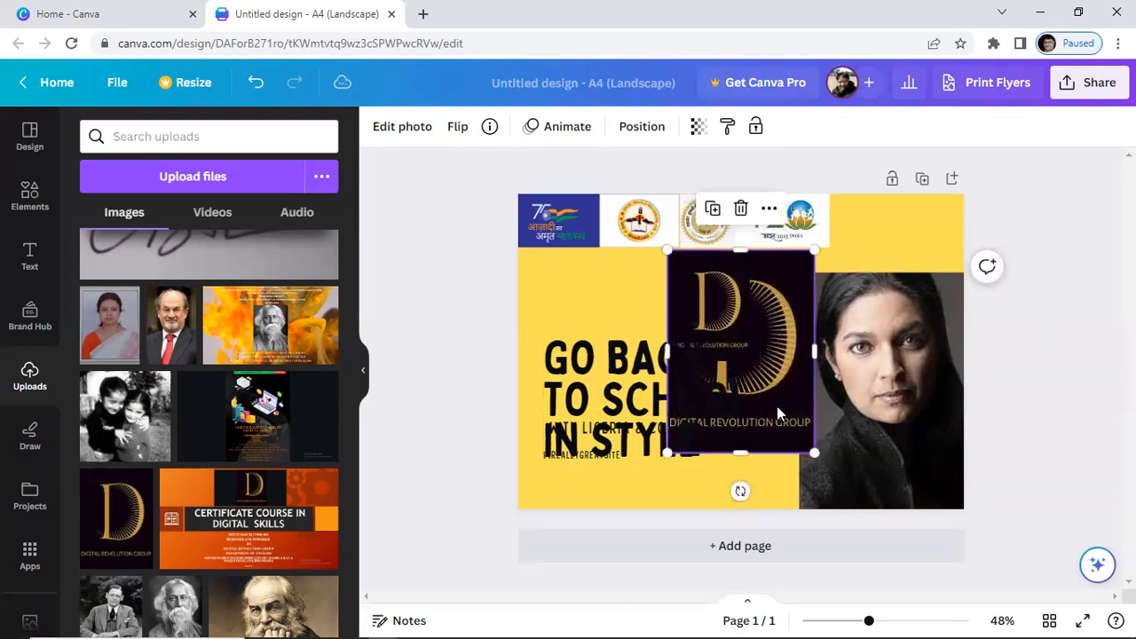
right_click(776, 406)
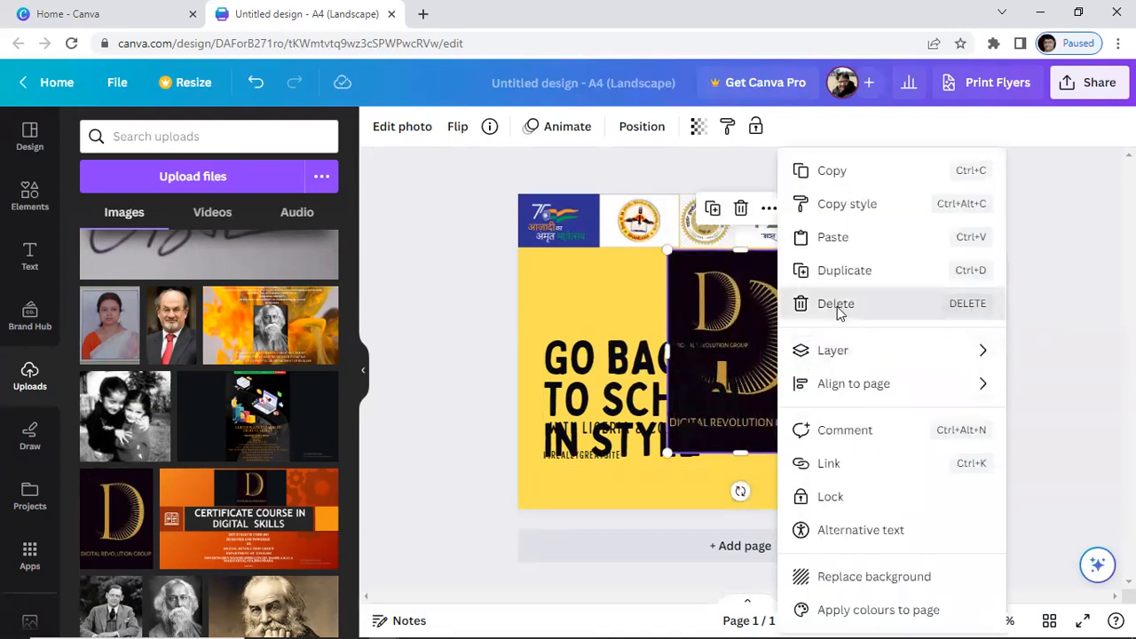
click(874, 312)
Place the small Digital Revolution Group logo at the flyer's left edge, directly below the blue 75th-anniversary logo
drag(715, 318, 562, 309)
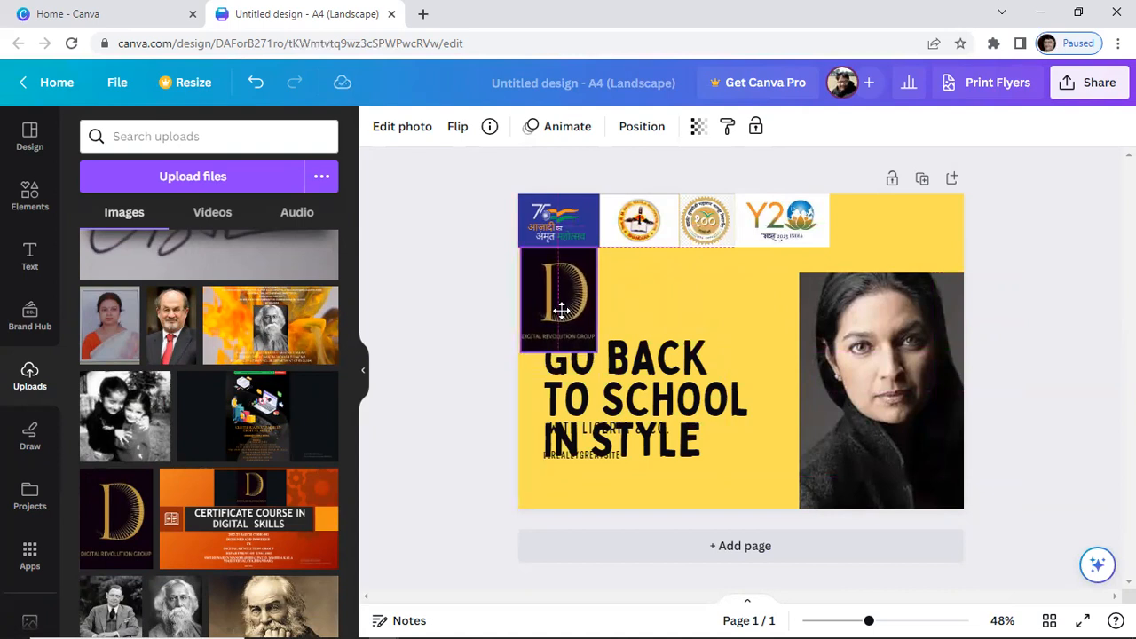
drag(562, 310, 557, 314)
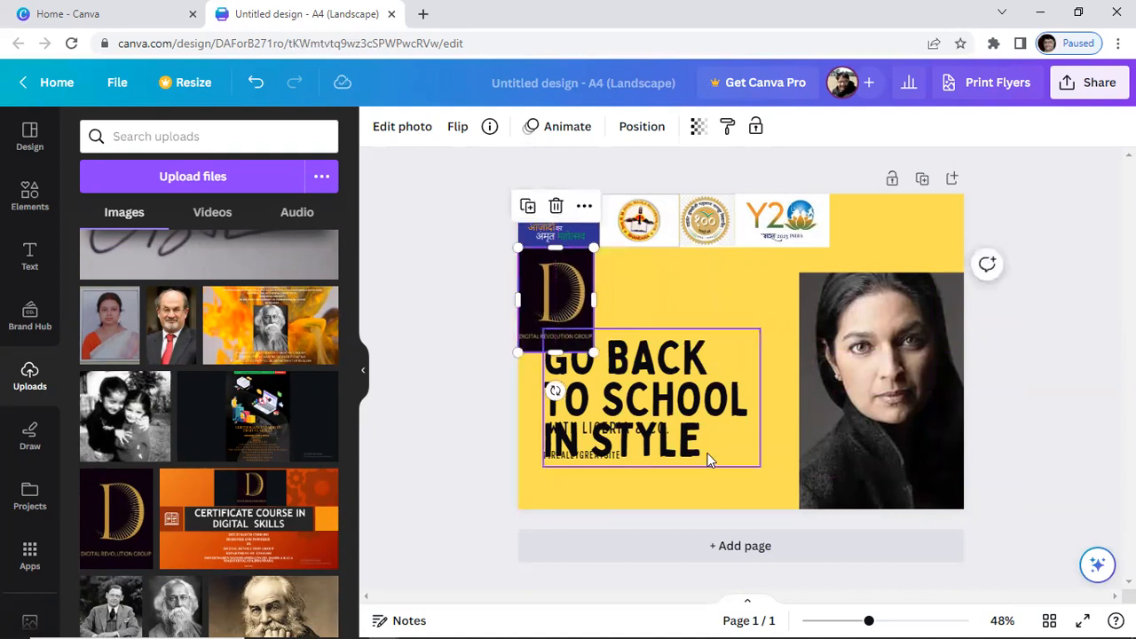
click(1080, 321)
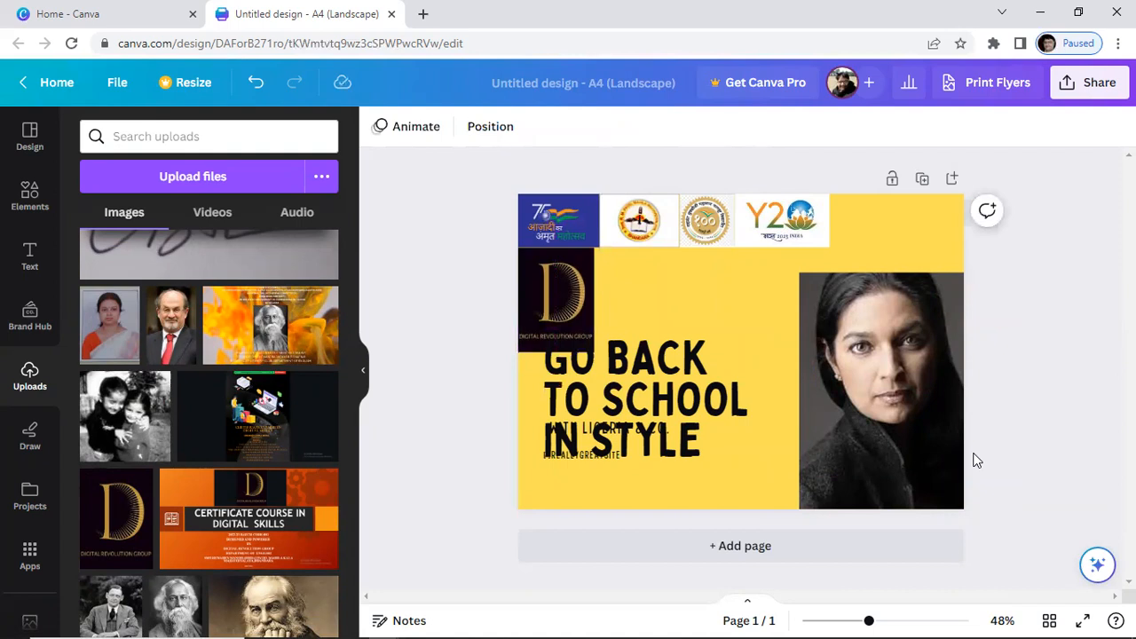
drag(647, 409, 670, 448)
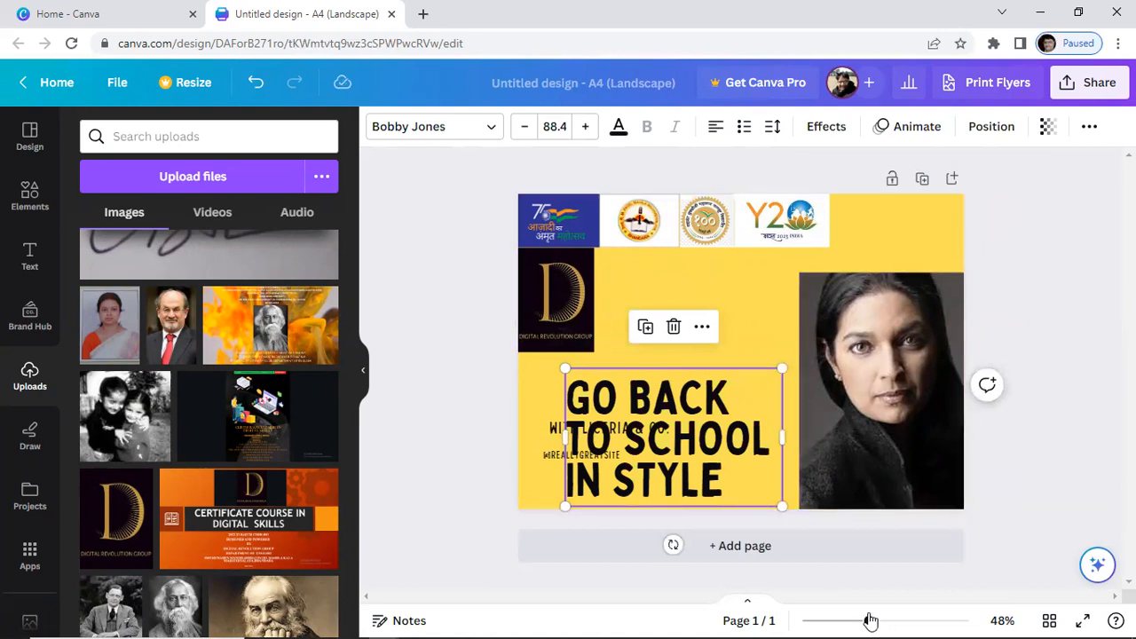
drag(869, 620, 878, 621)
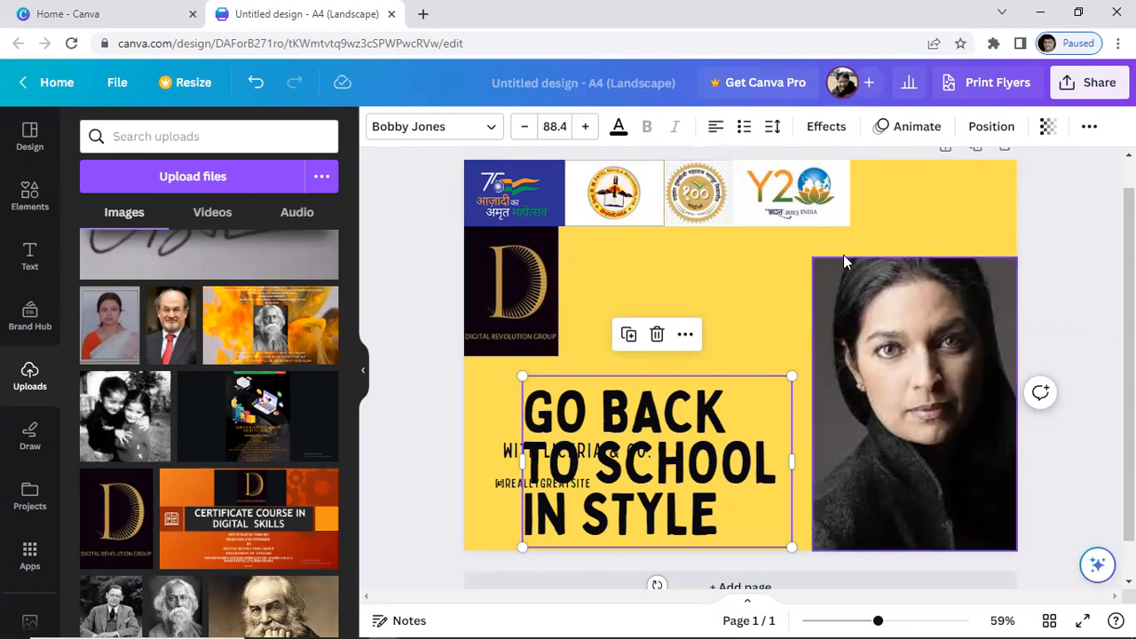
click(796, 184)
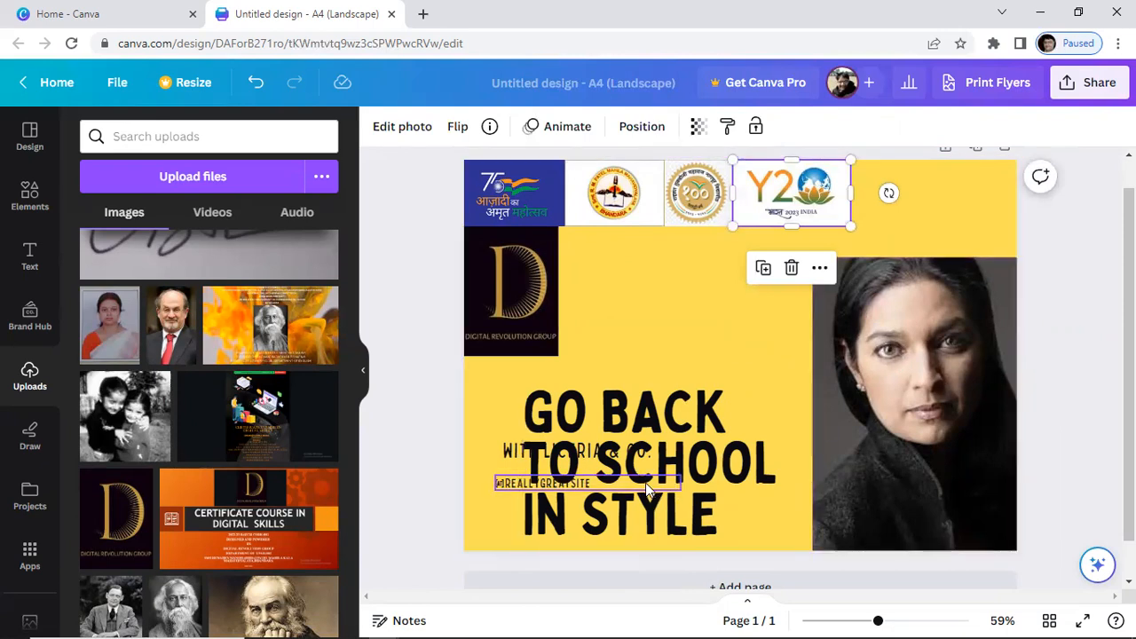
click(682, 409)
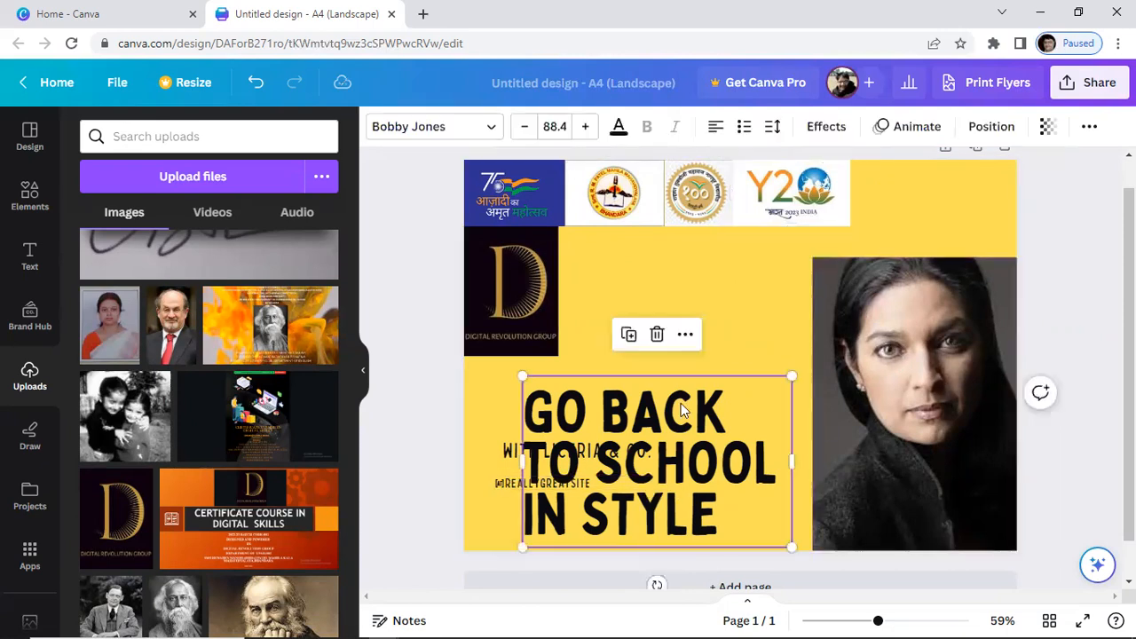
click(657, 334)
click(550, 455)
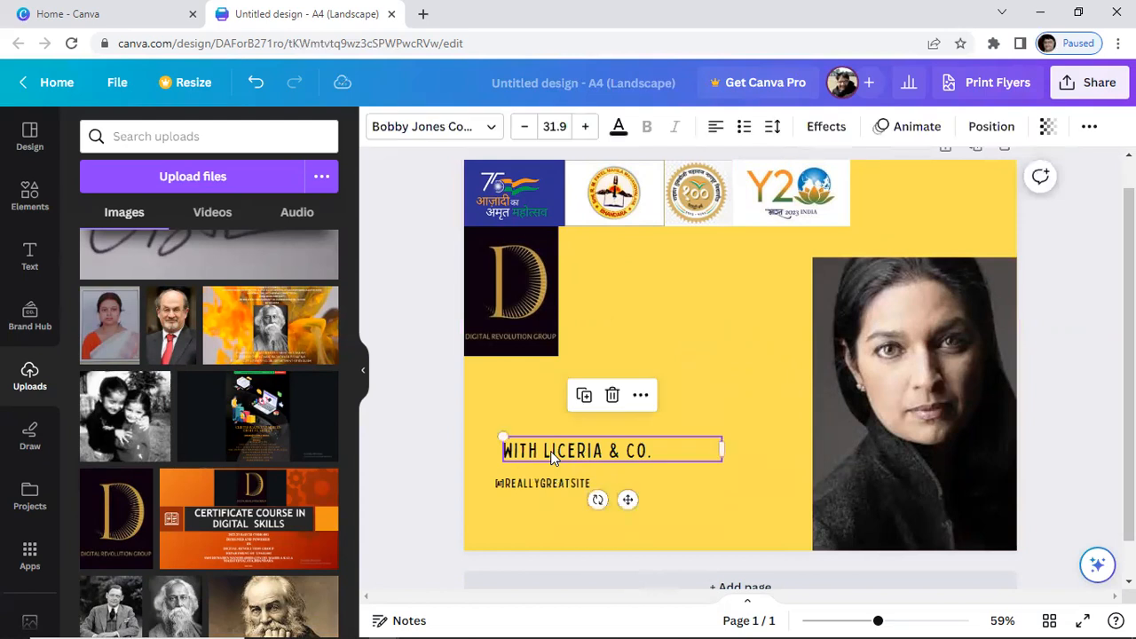
click(612, 398)
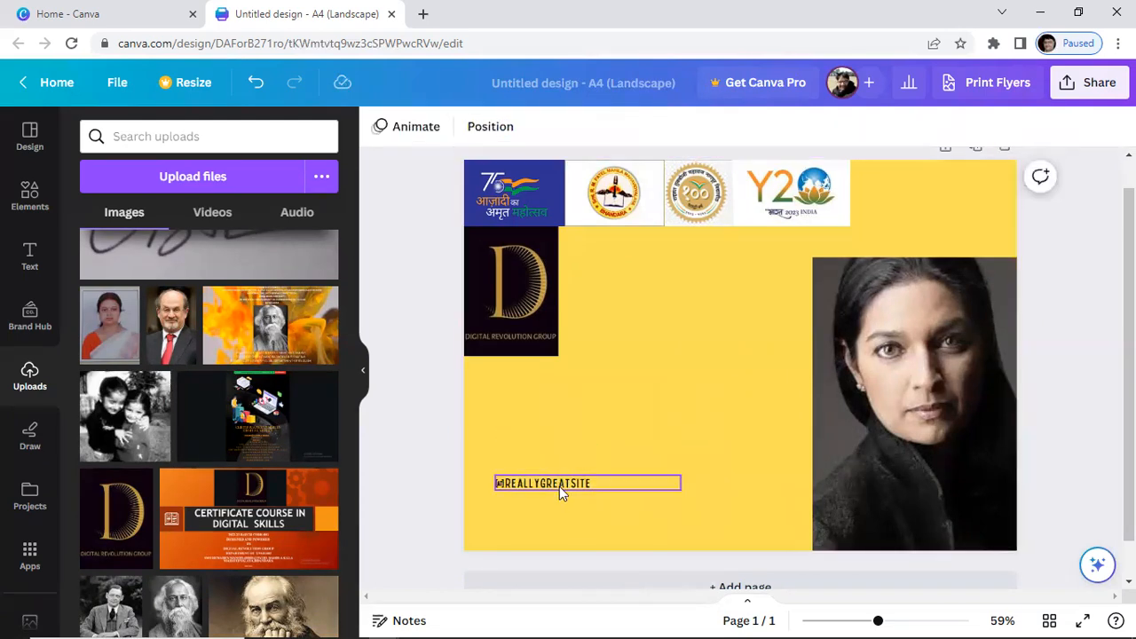
click(559, 487)
click(586, 435)
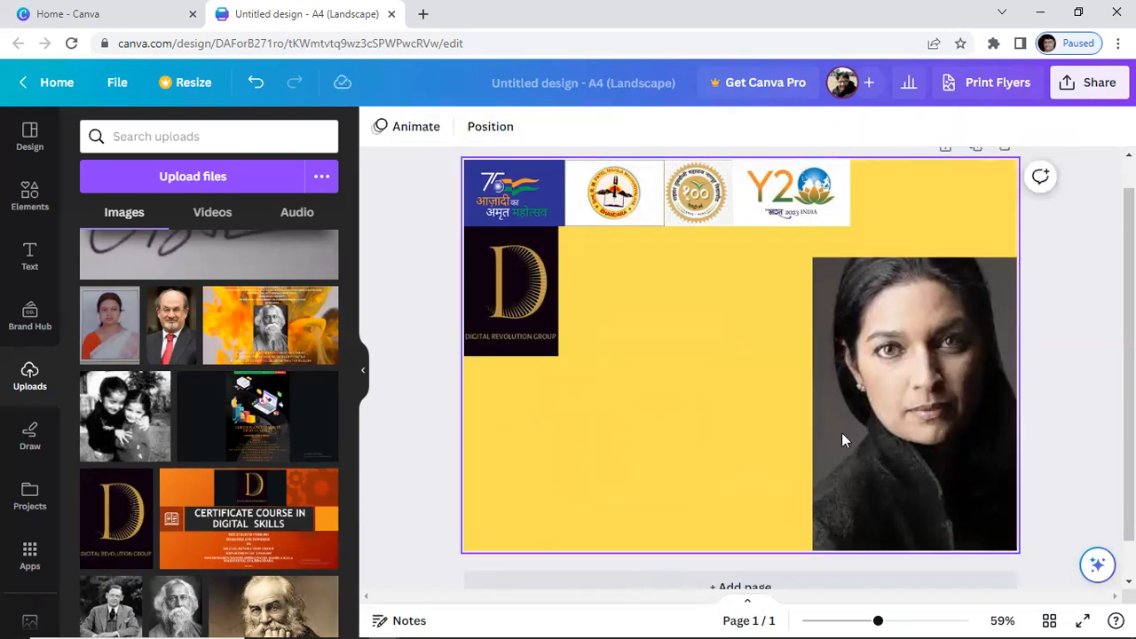
Move the portrait to the flyer's lower middle and place the Digital Revolution Group logo in the upper right corner, shrunk to about the logo row's height
drag(921, 407, 732, 407)
drag(535, 307, 993, 246)
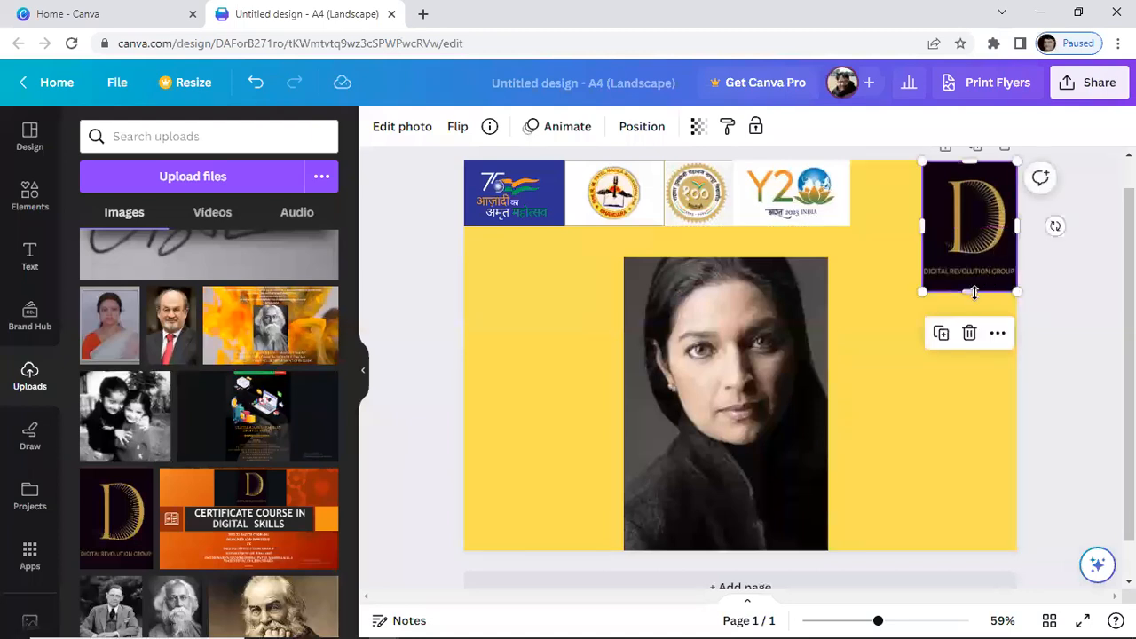
drag(921, 293, 960, 231)
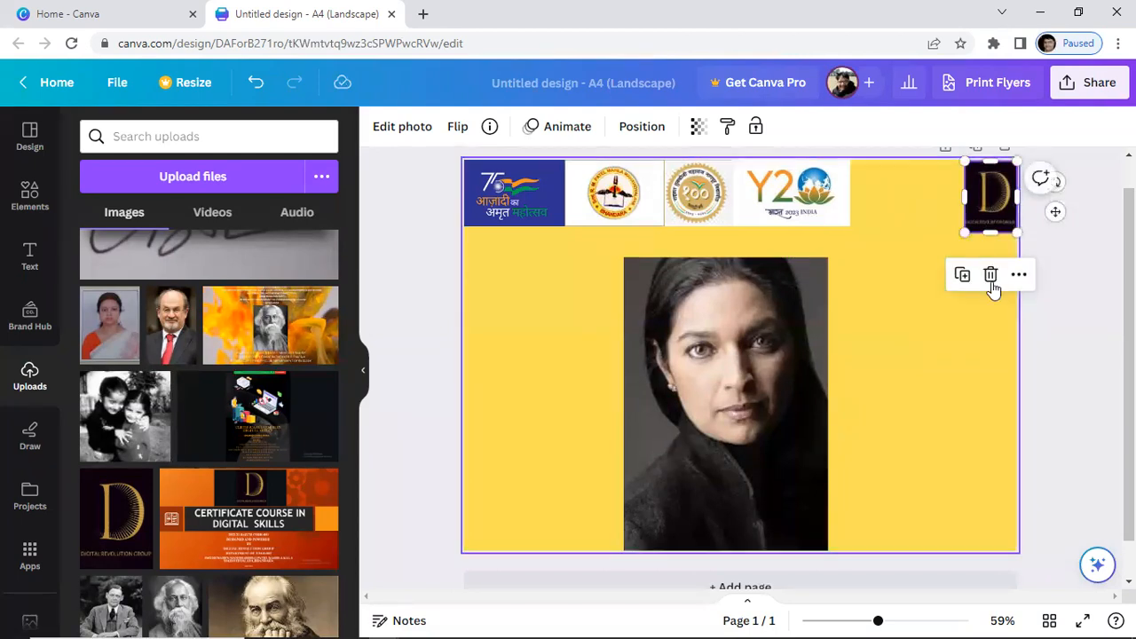
click(1071, 329)
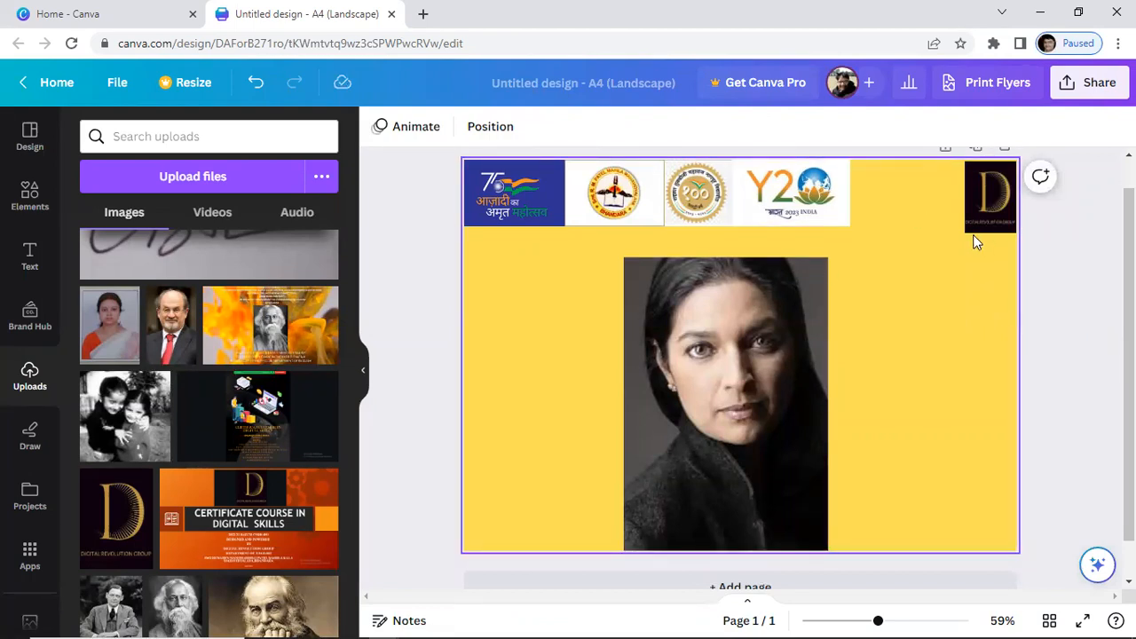
Set the Y20 logo directly beside the Digital Revolution Group logo at matching height, and centre the portrait horizontally on the flyer
drag(826, 196, 912, 193)
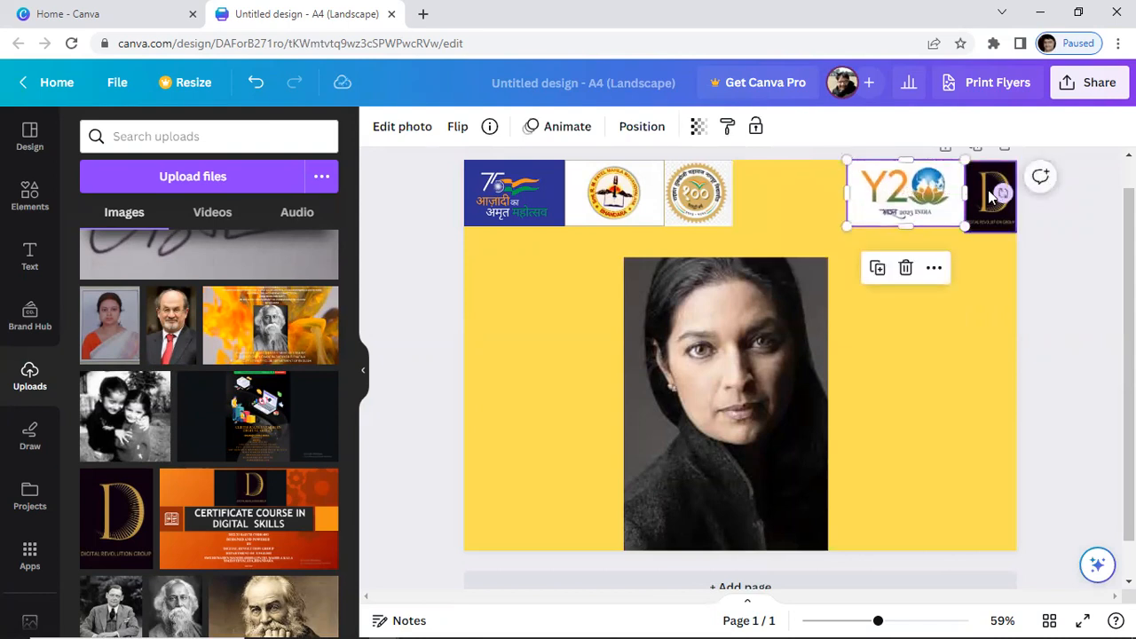
click(992, 195)
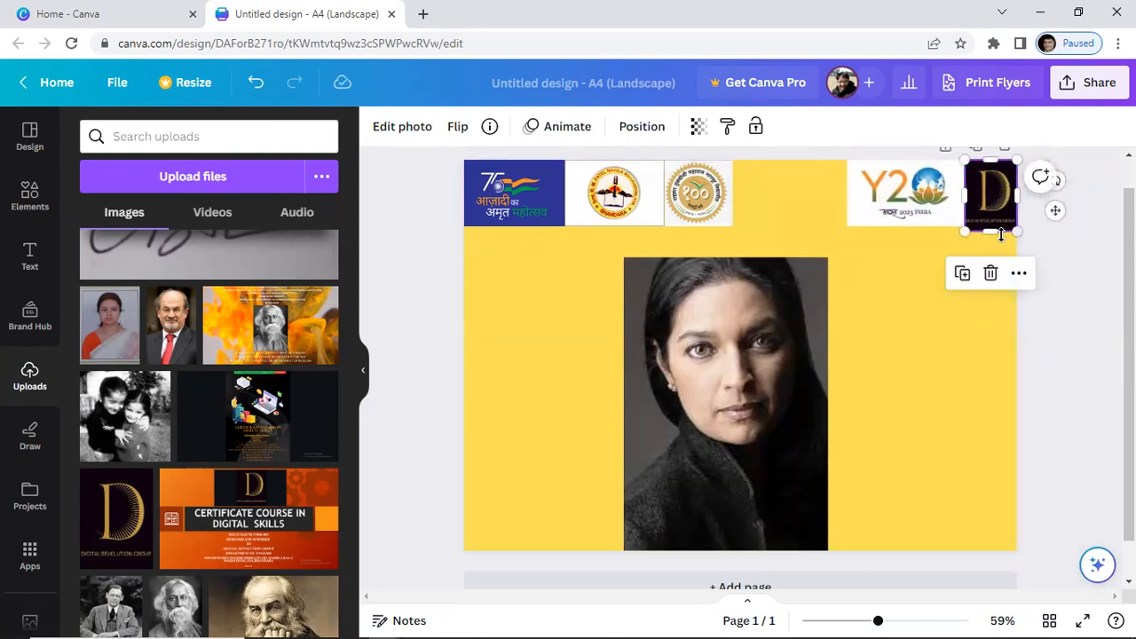
drag(987, 230, 988, 226)
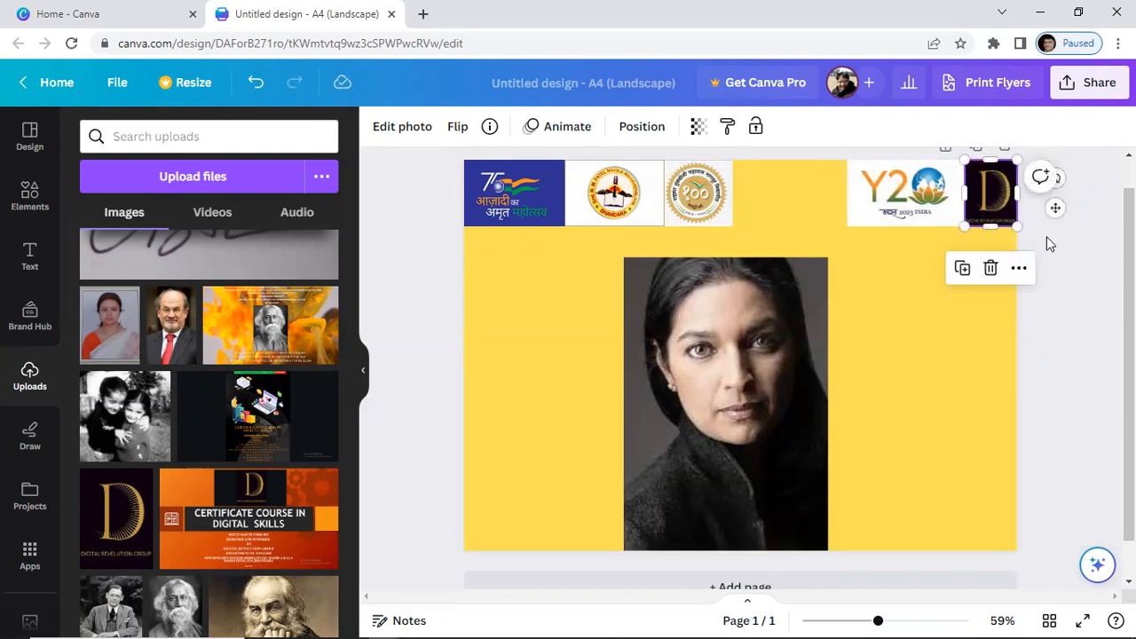
click(1046, 236)
drag(710, 376, 724, 369)
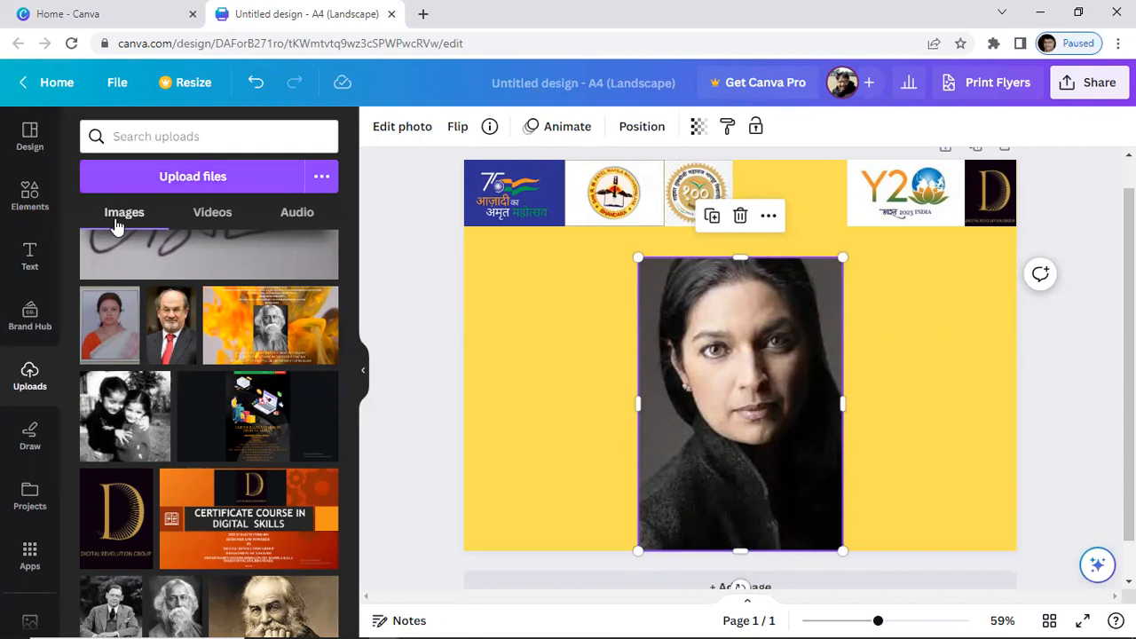
click(192, 183)
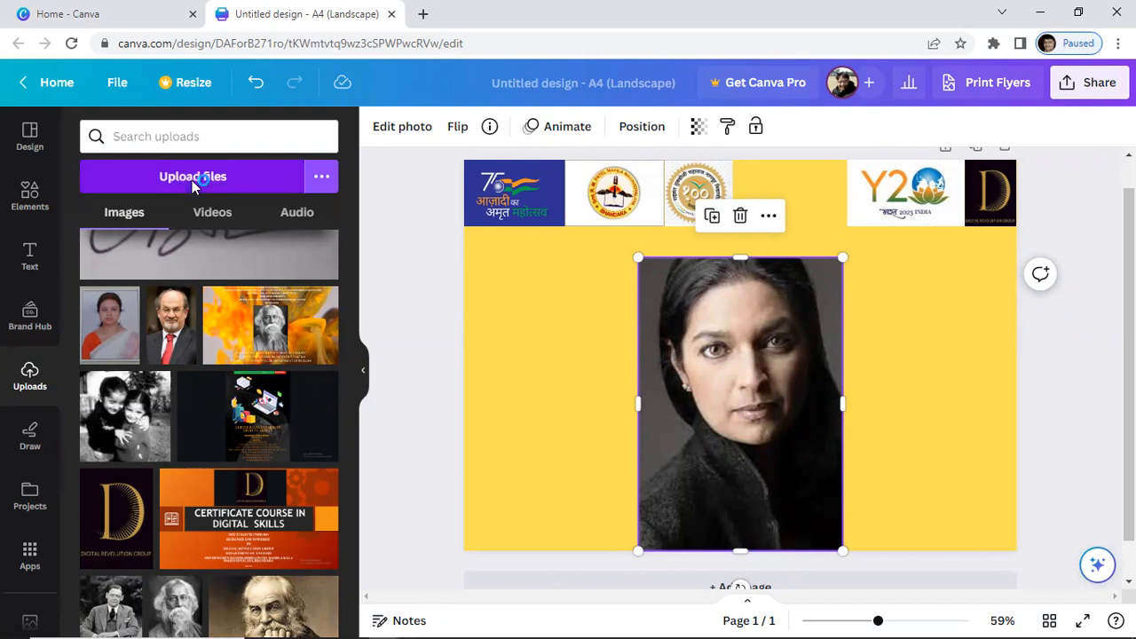
click(192, 183)
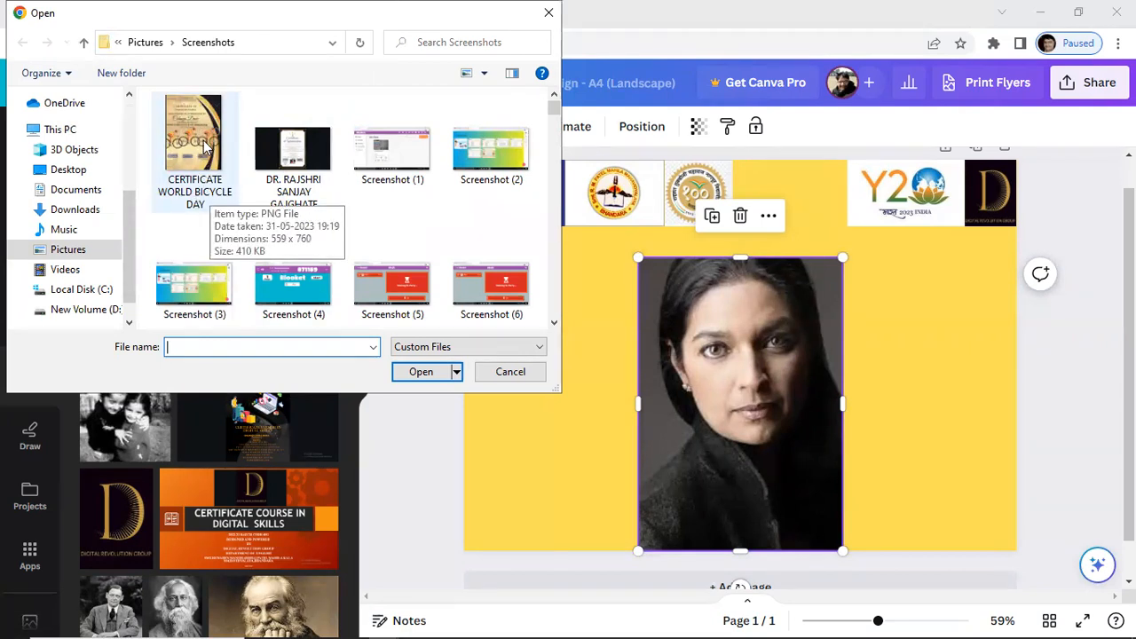
click(502, 380)
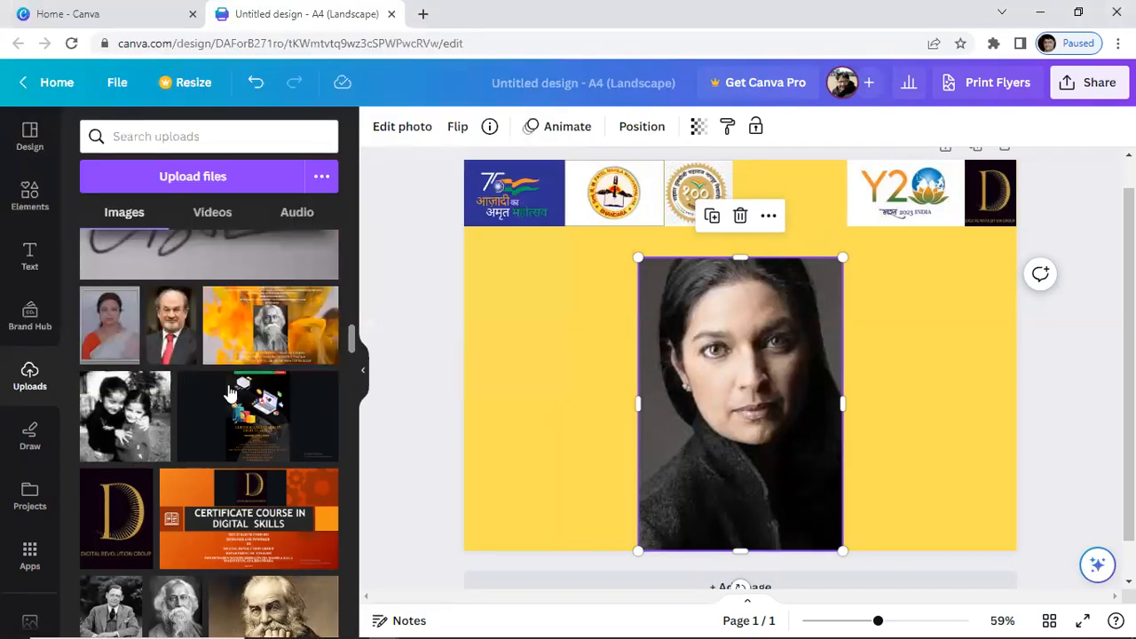
scroll(229, 391, down, 10)
scroll(229, 391, down, 8)
scroll(229, 390, down, 3)
scroll(229, 390, up, 6)
scroll(229, 391, up, 10)
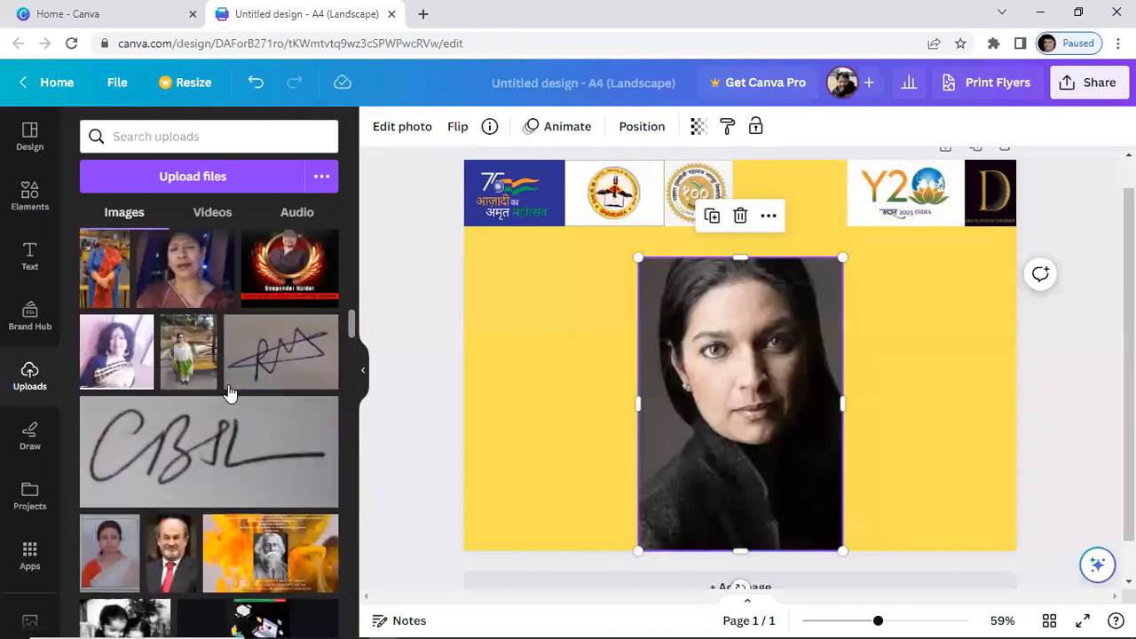
scroll(229, 391, up, 3)
click(925, 367)
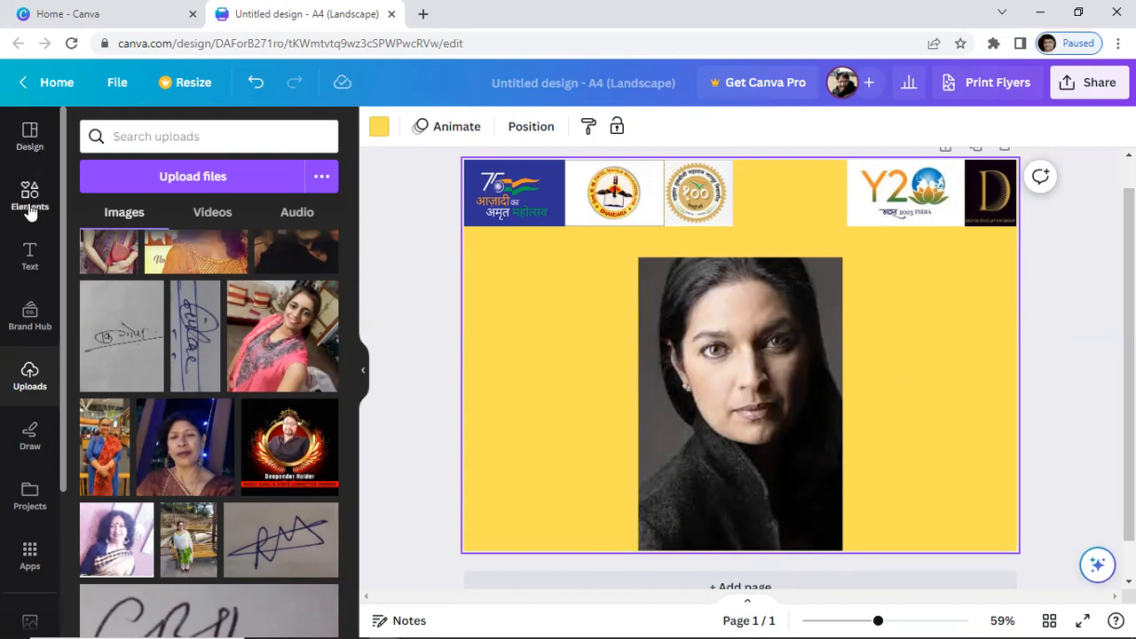
Add a text box and place it between the logo row and the top of the portrait
click(31, 265)
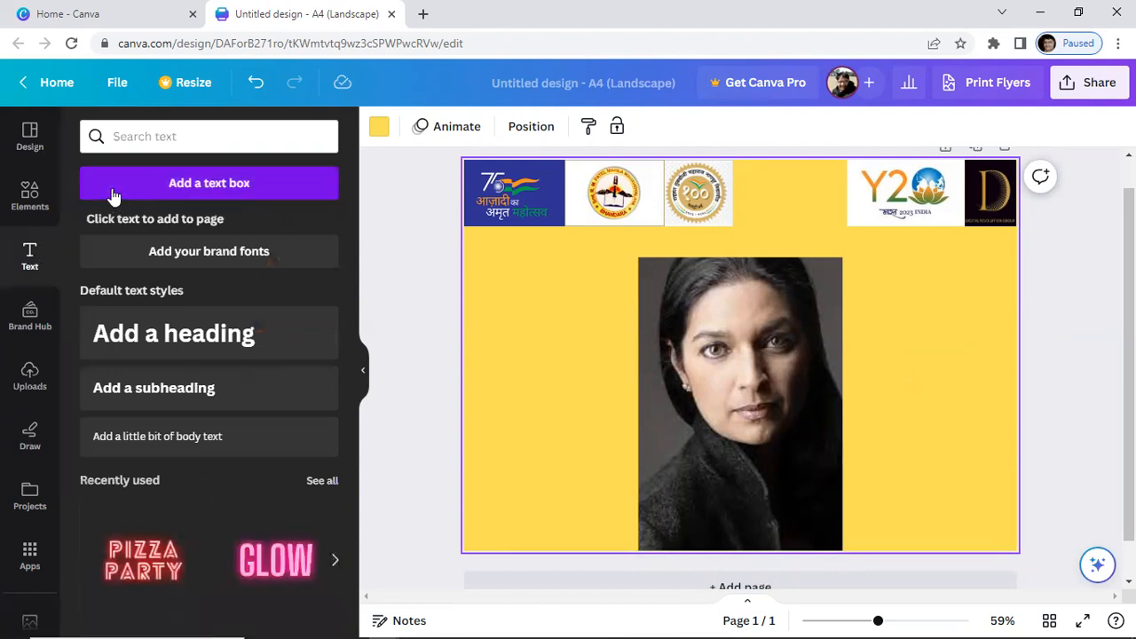
click(210, 183)
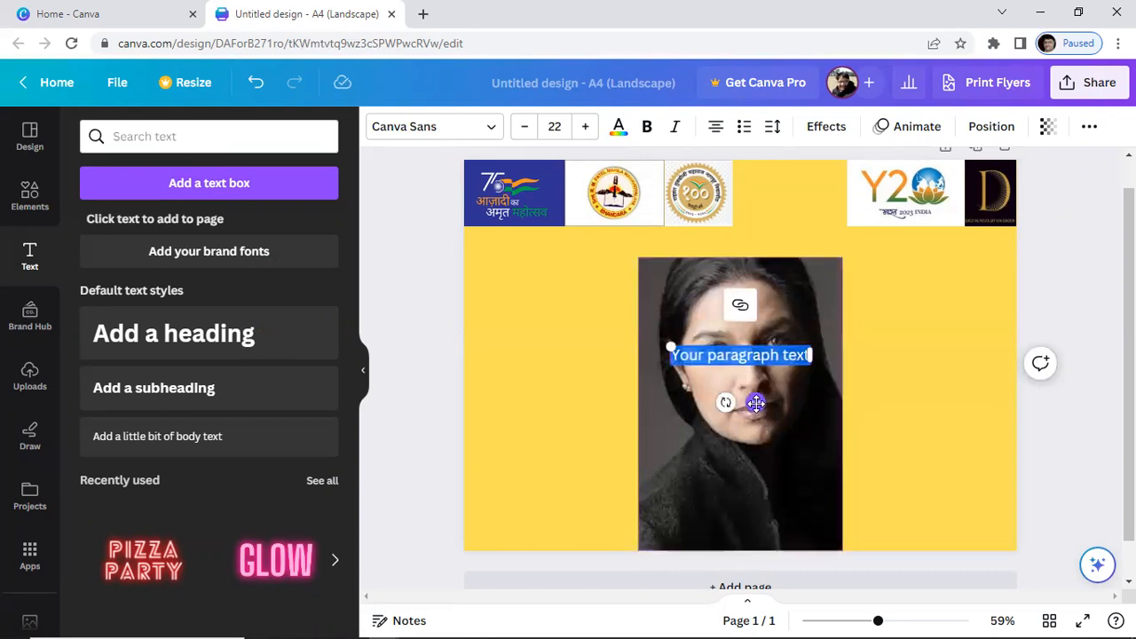
drag(756, 403, 746, 289)
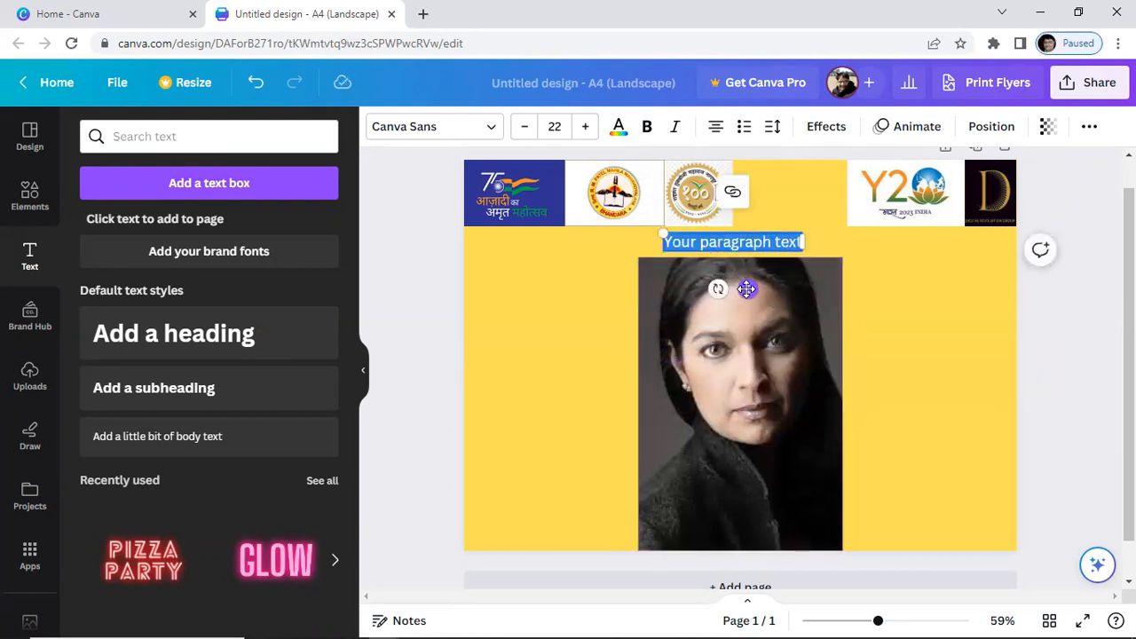
Replace the placeholder text below the logo row with "SMT.REWABEN M.PATEL MAHILA KALA MAHAVIDYALAYA,BHANDARA"
click(760, 243)
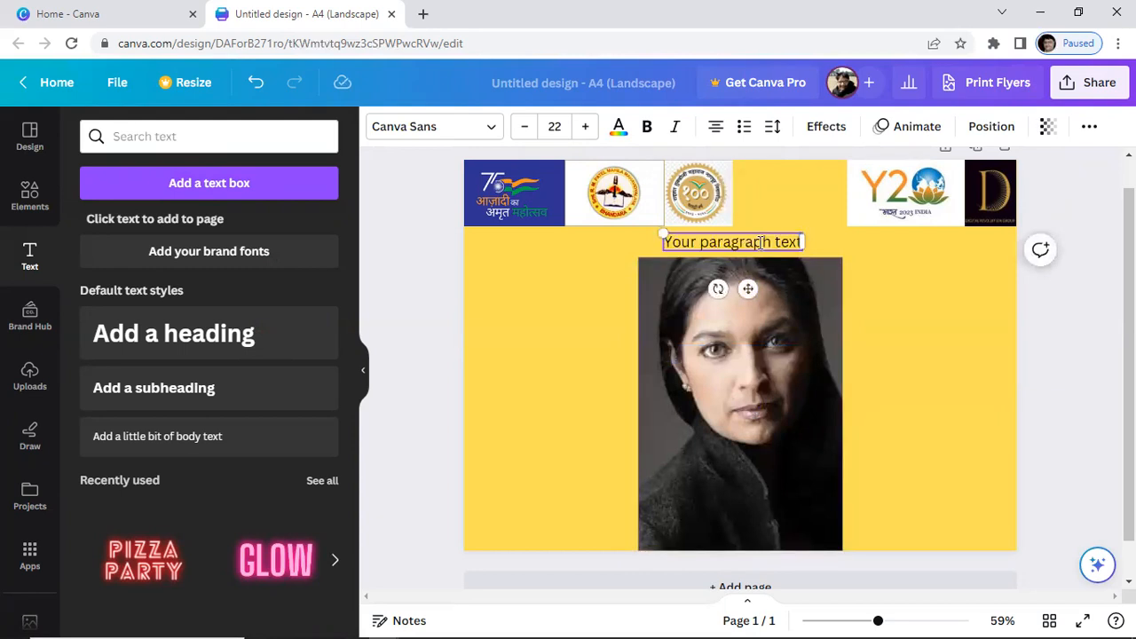
drag(802, 242, 670, 243)
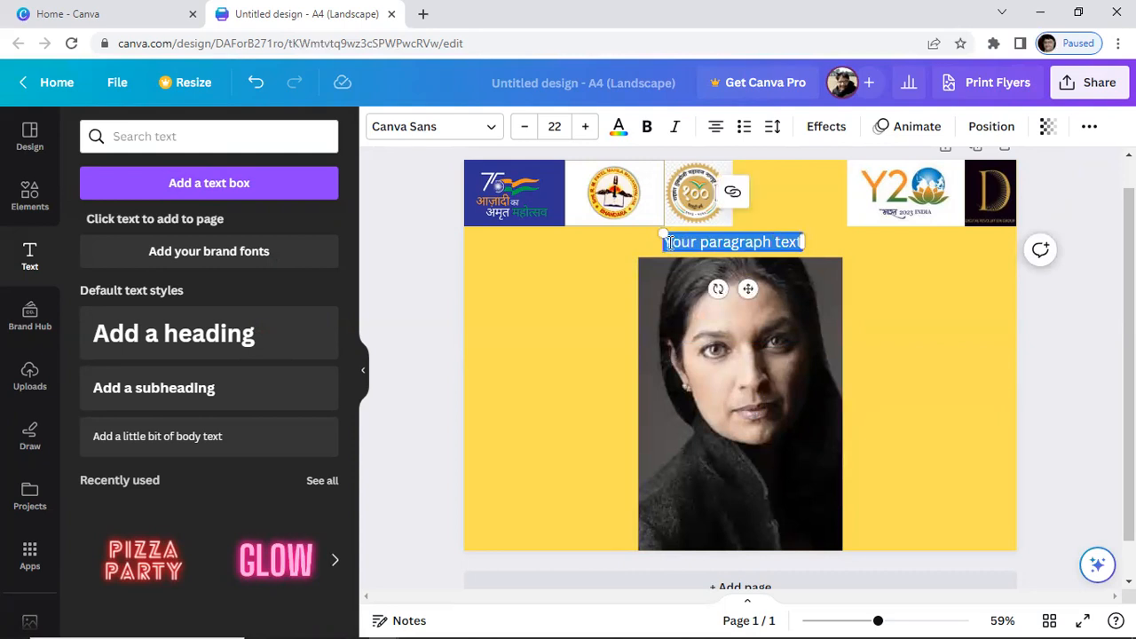
text(smt)
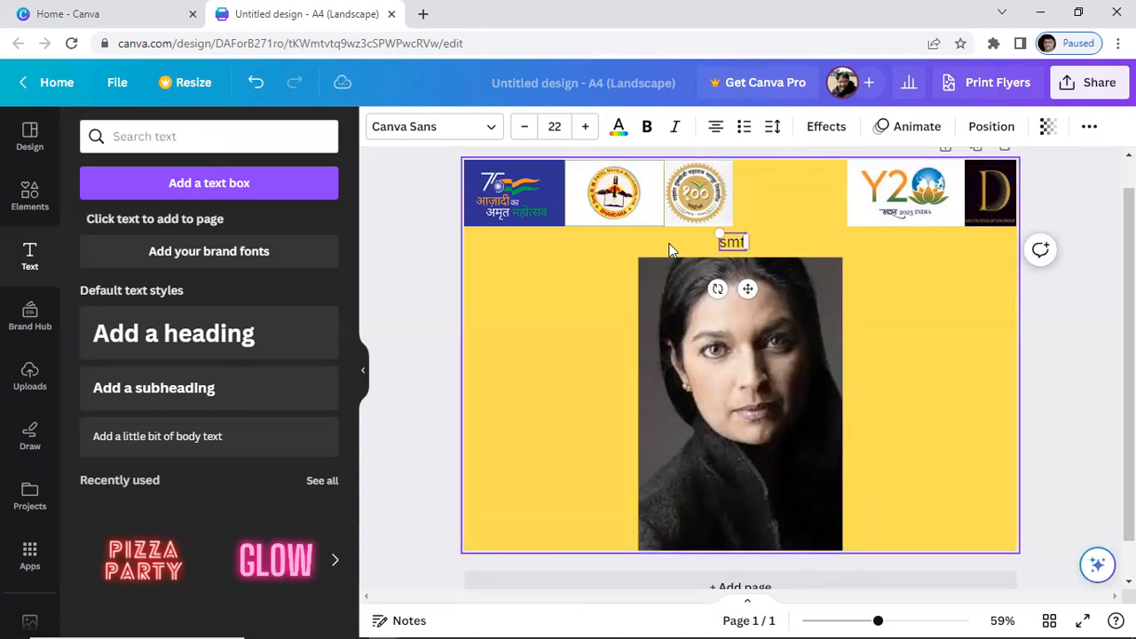
key(BackSpace)
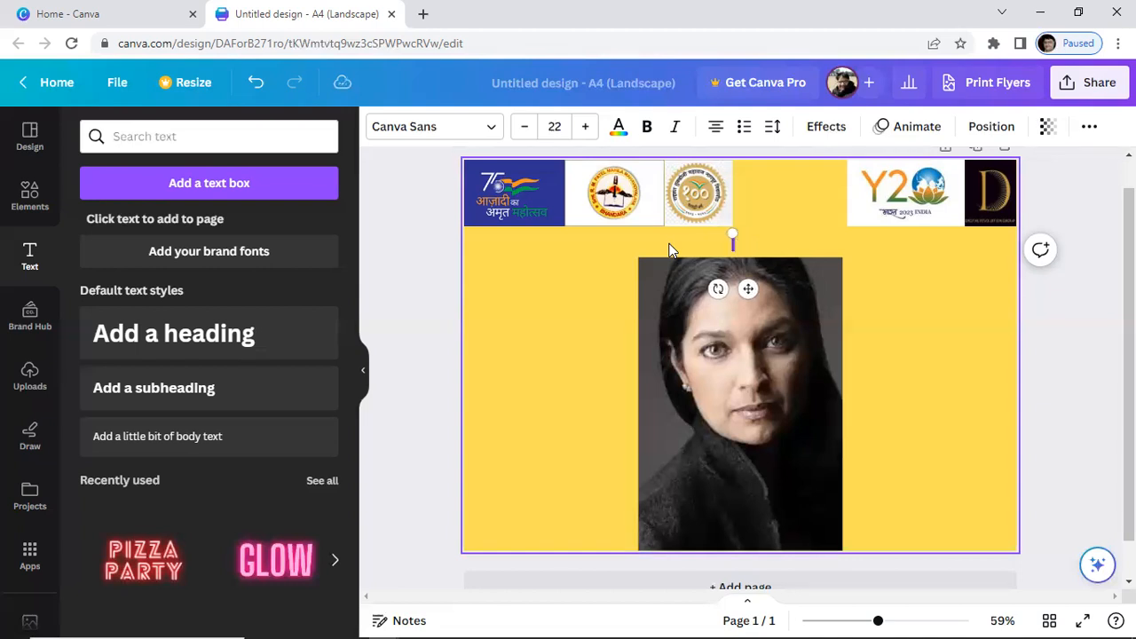
text(SMT. REWABEN)
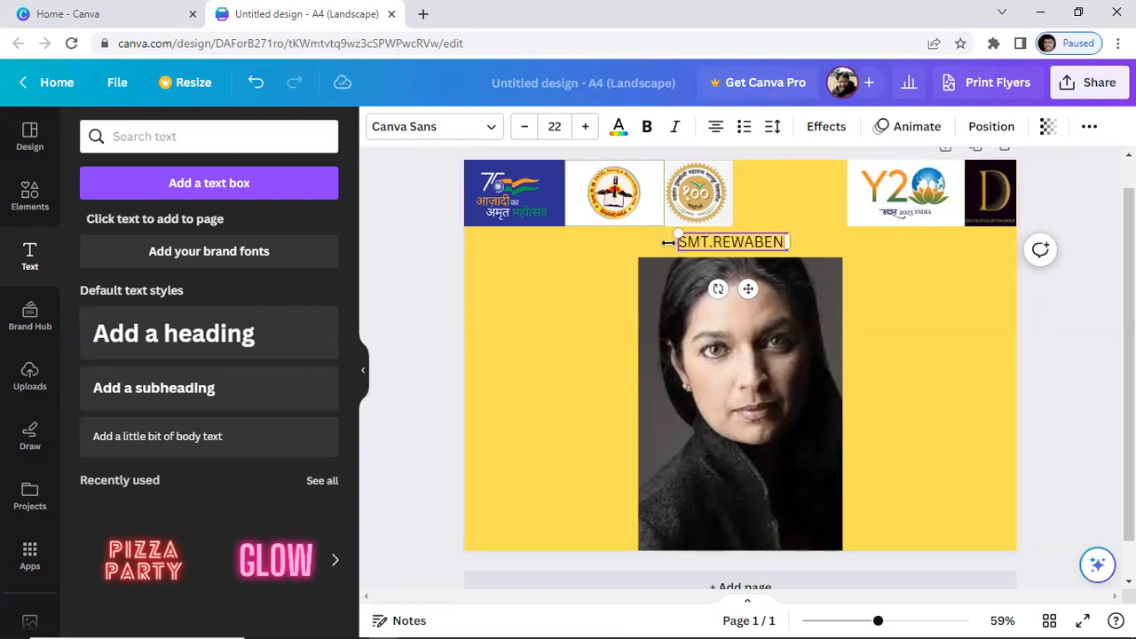
text( M)
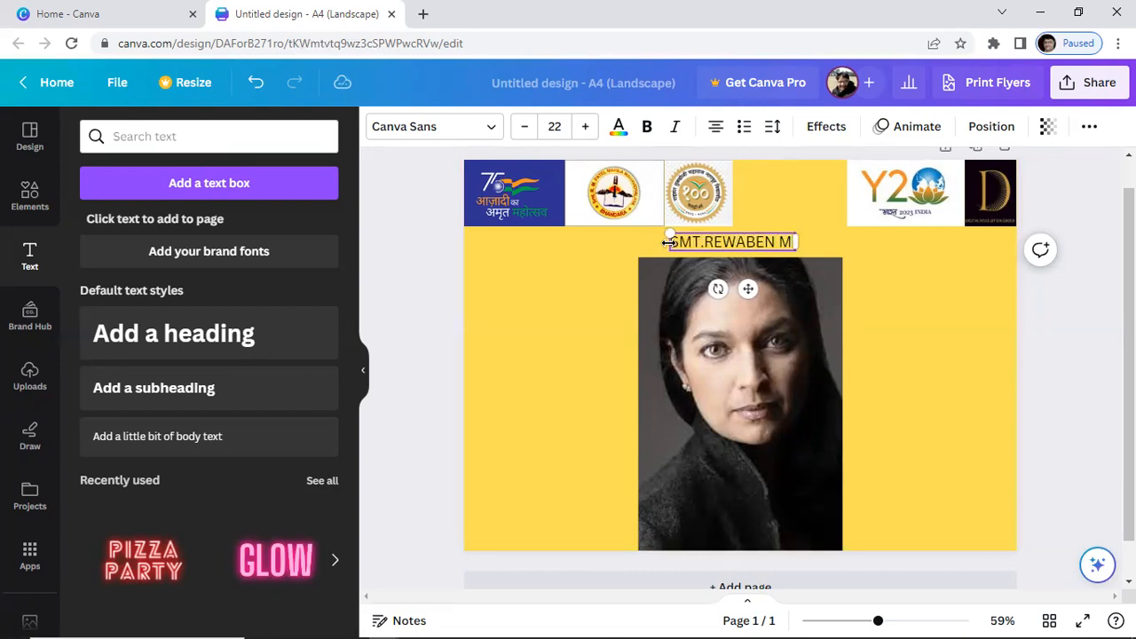
text( .PATEL)
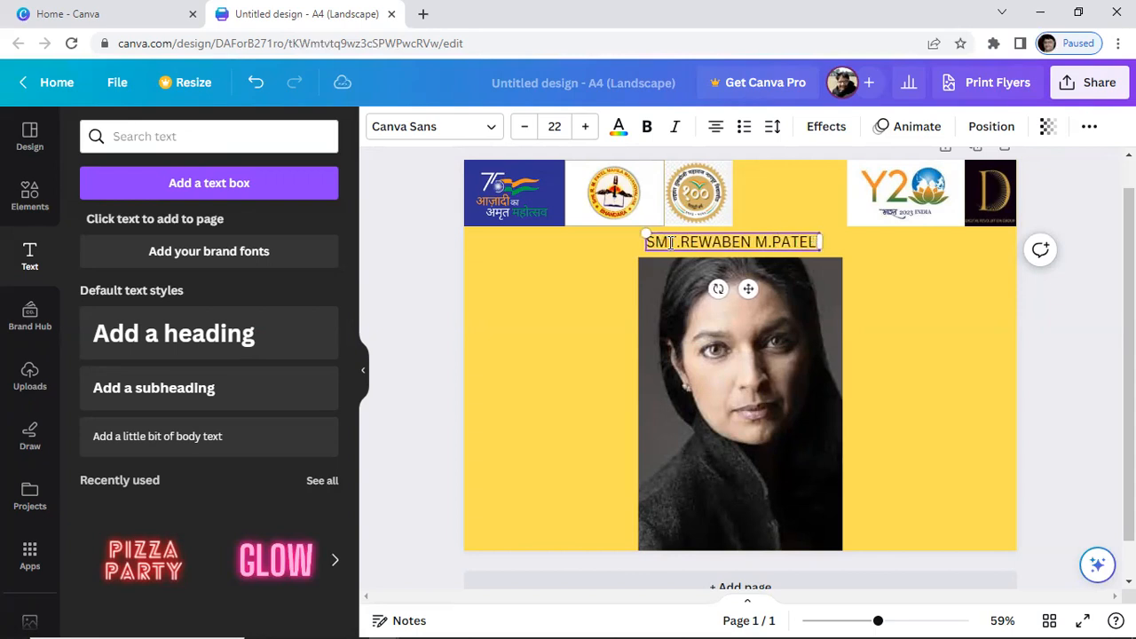
text( MAH)
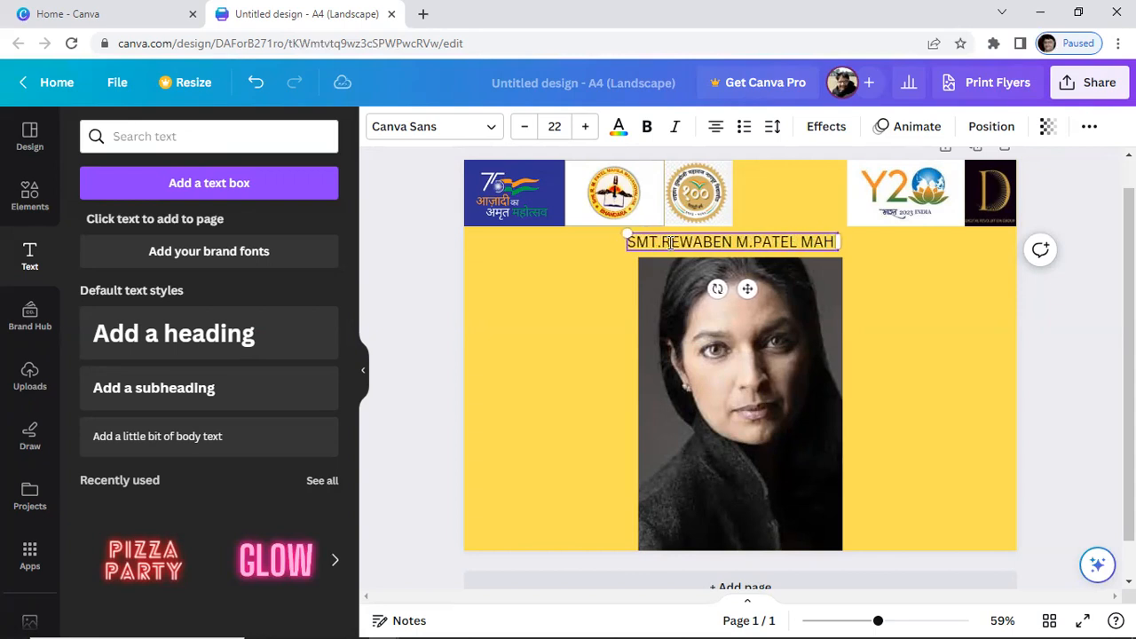
text(ILA KA)
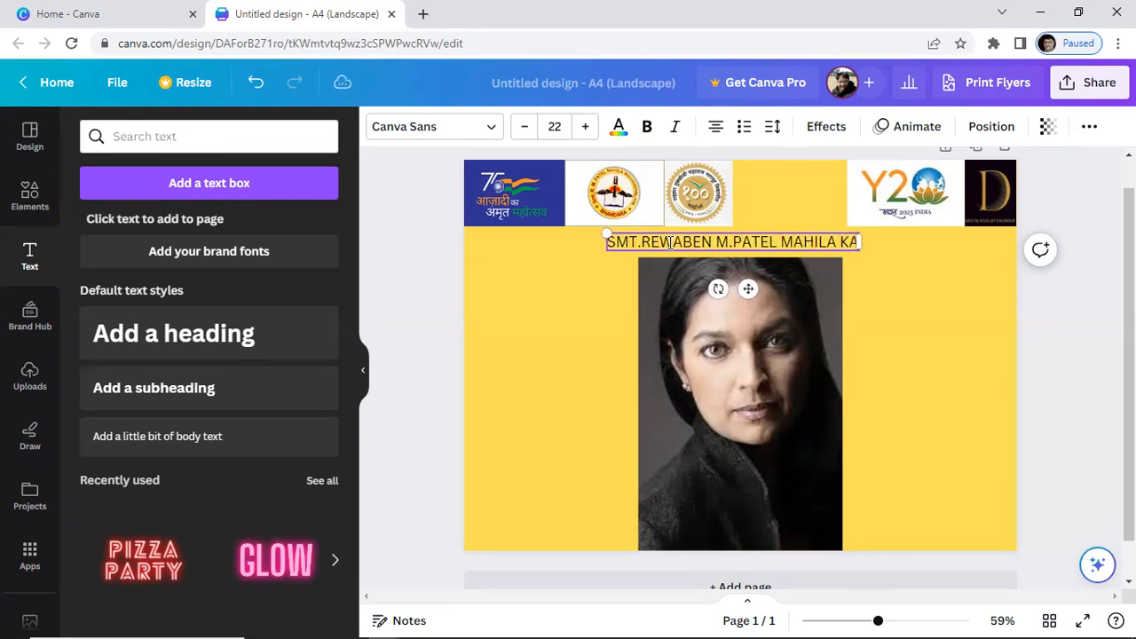
text(LA MAH)
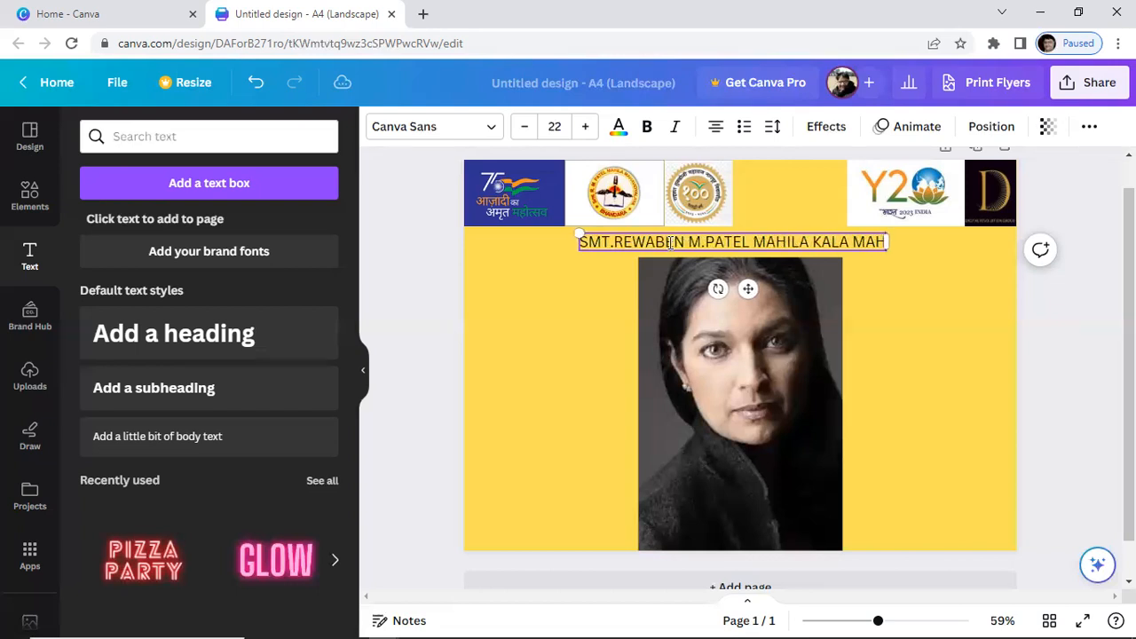
text(AVID)
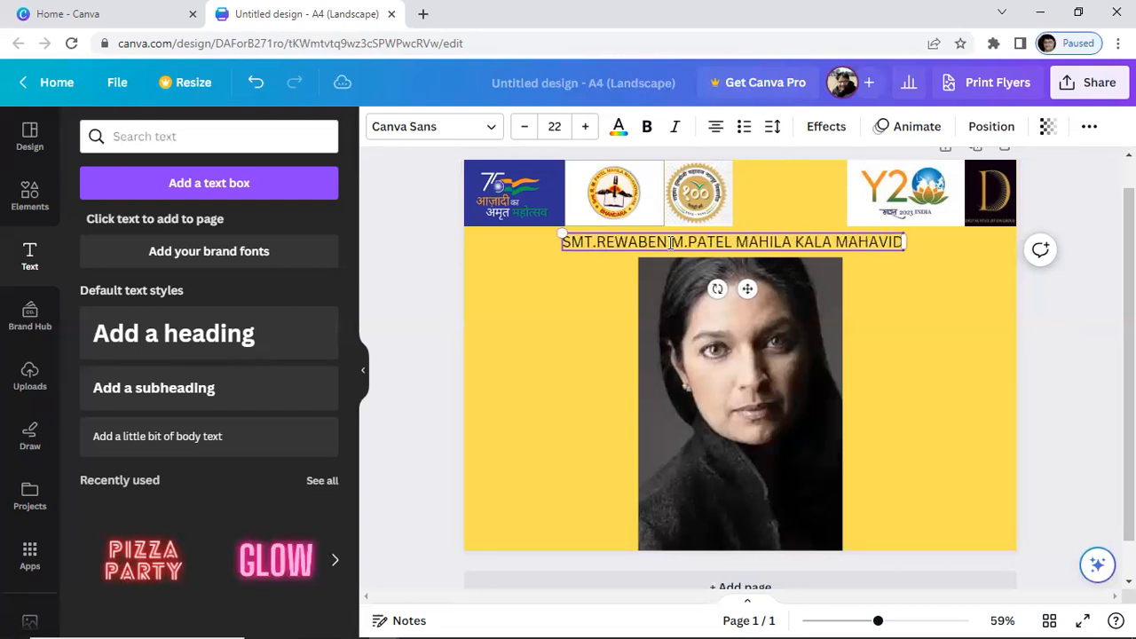
text(YALAYA)
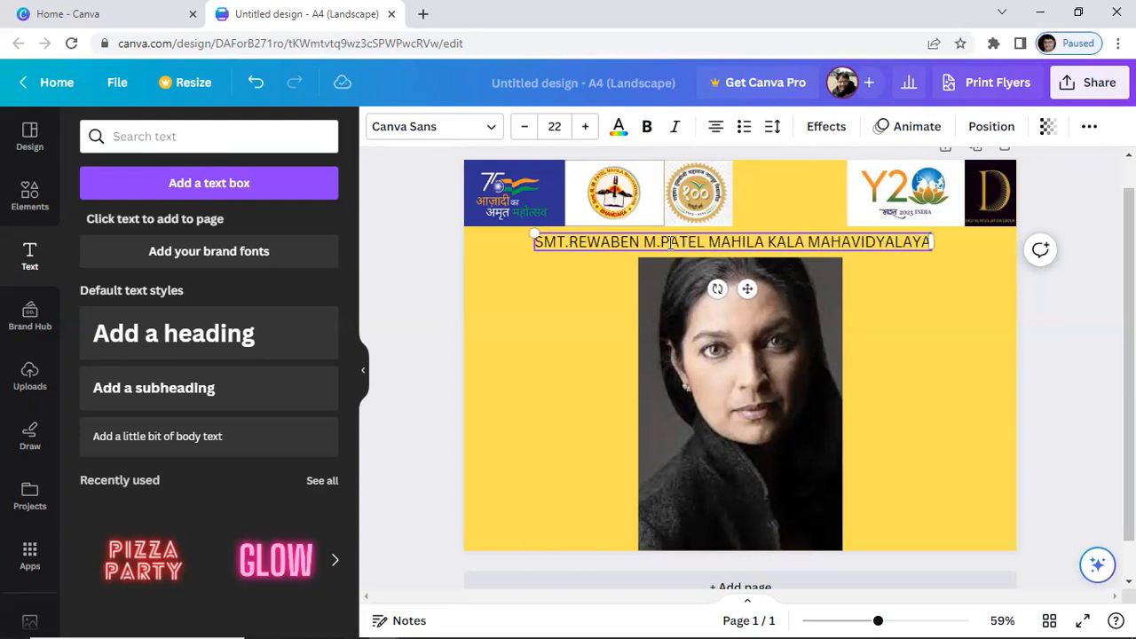
key(BackSpace)
text(,BHANDARA)
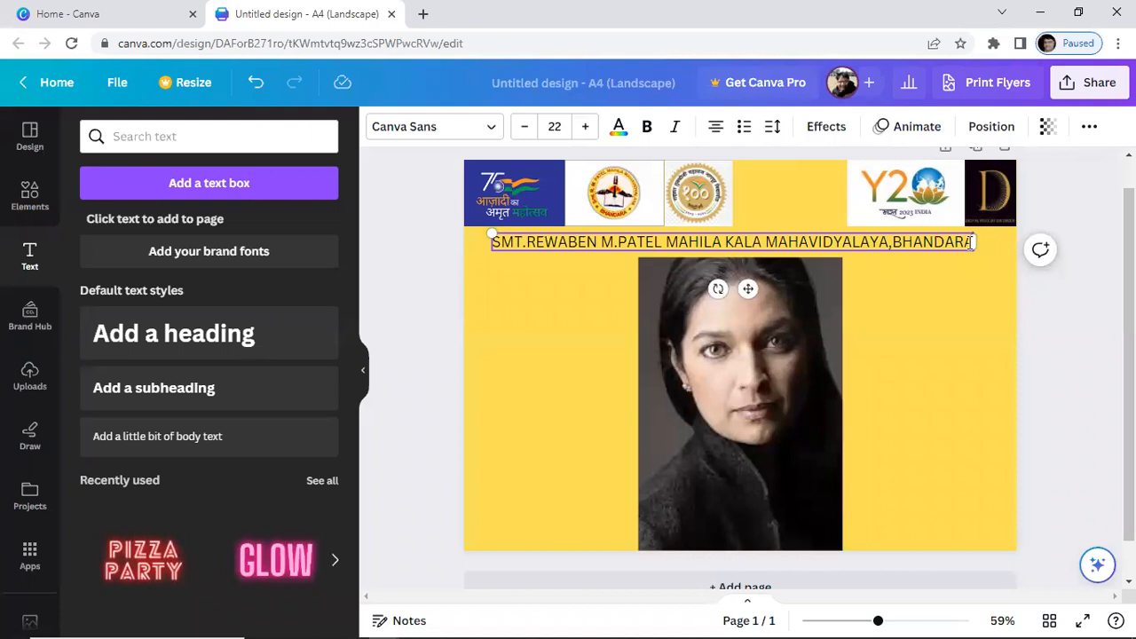
Set the whole college title to the Times New Roman font at size 18
drag(963, 242, 491, 242)
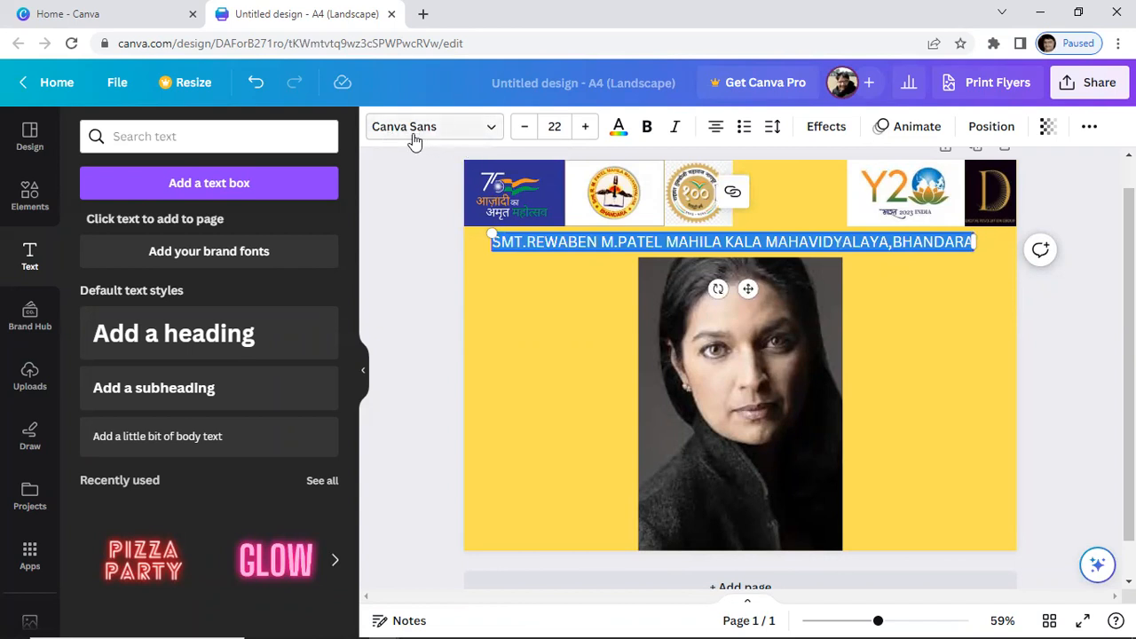
click(491, 131)
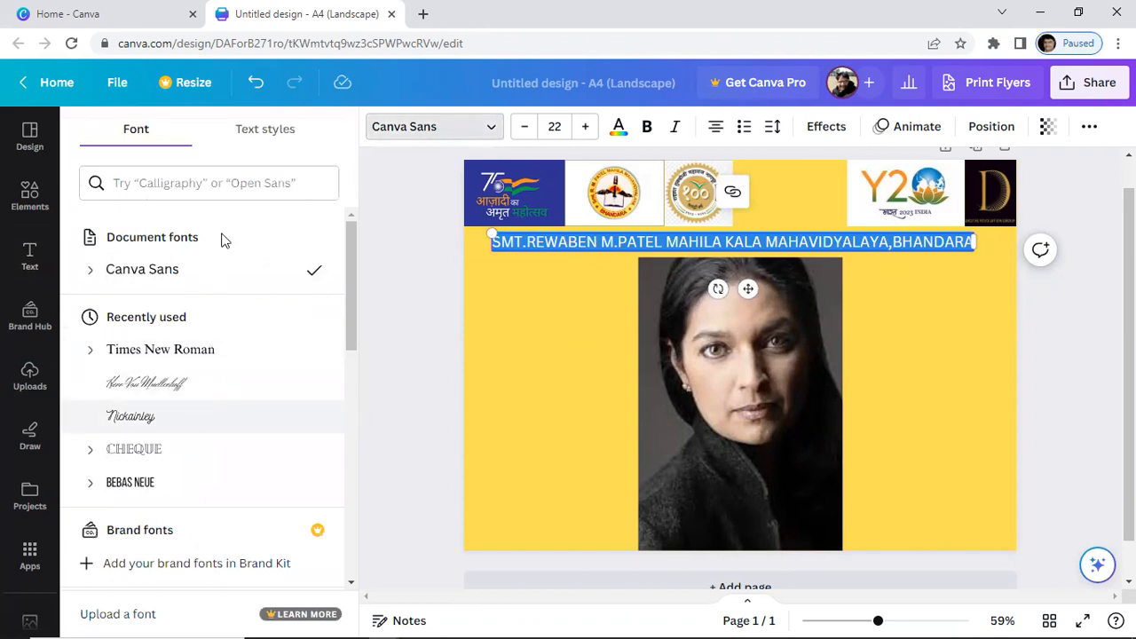
click(188, 360)
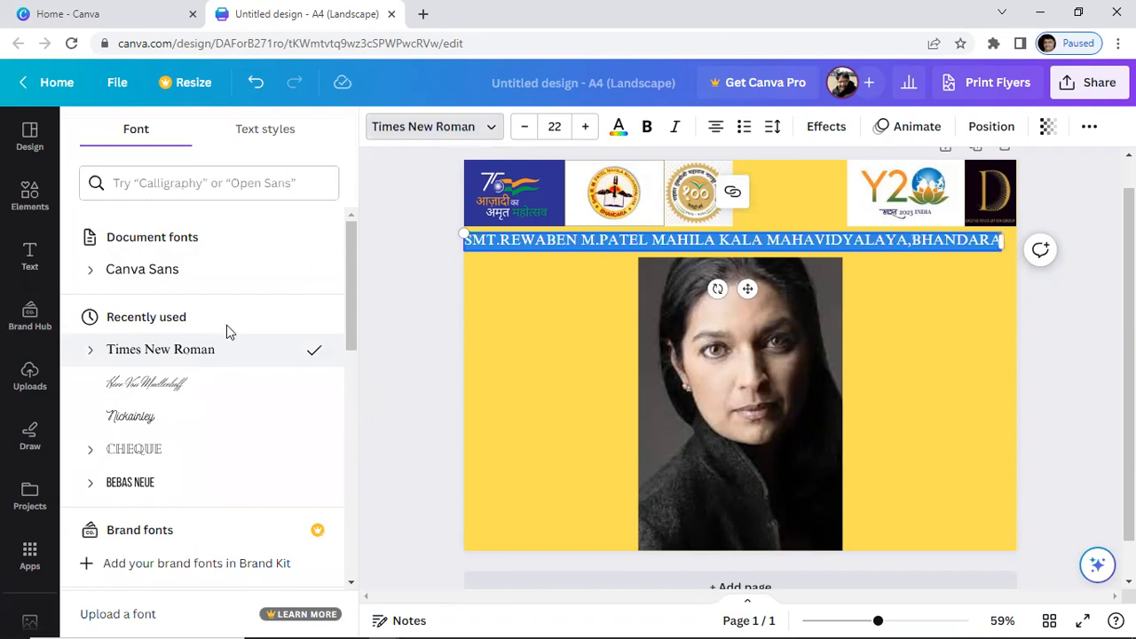
click(524, 126)
click(525, 128)
click(525, 128)
click(525, 127)
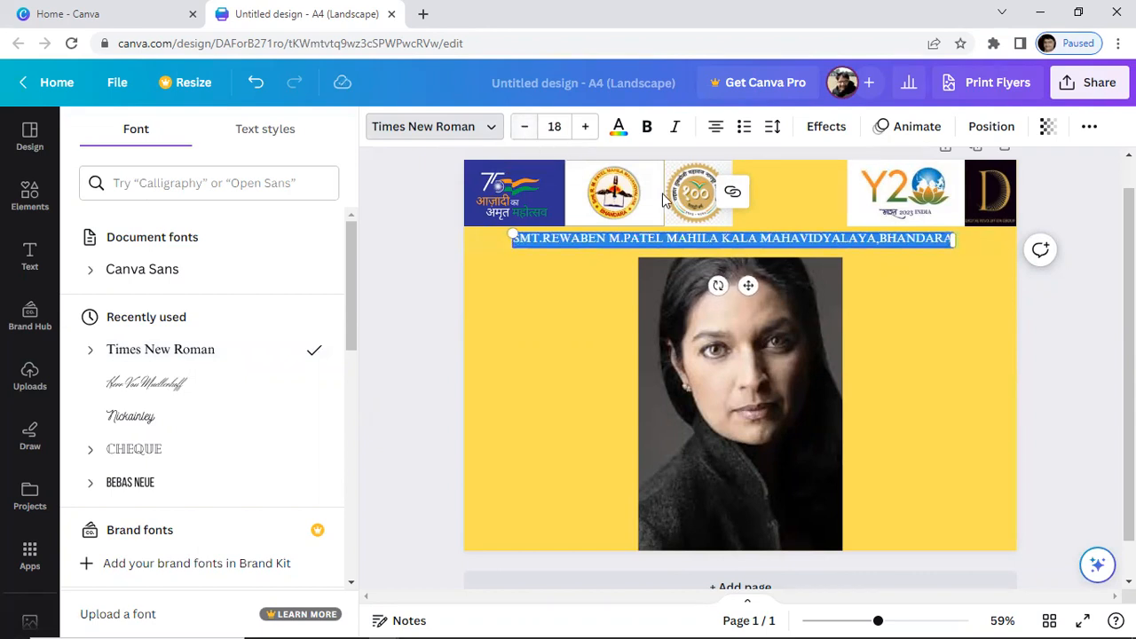
click(1046, 325)
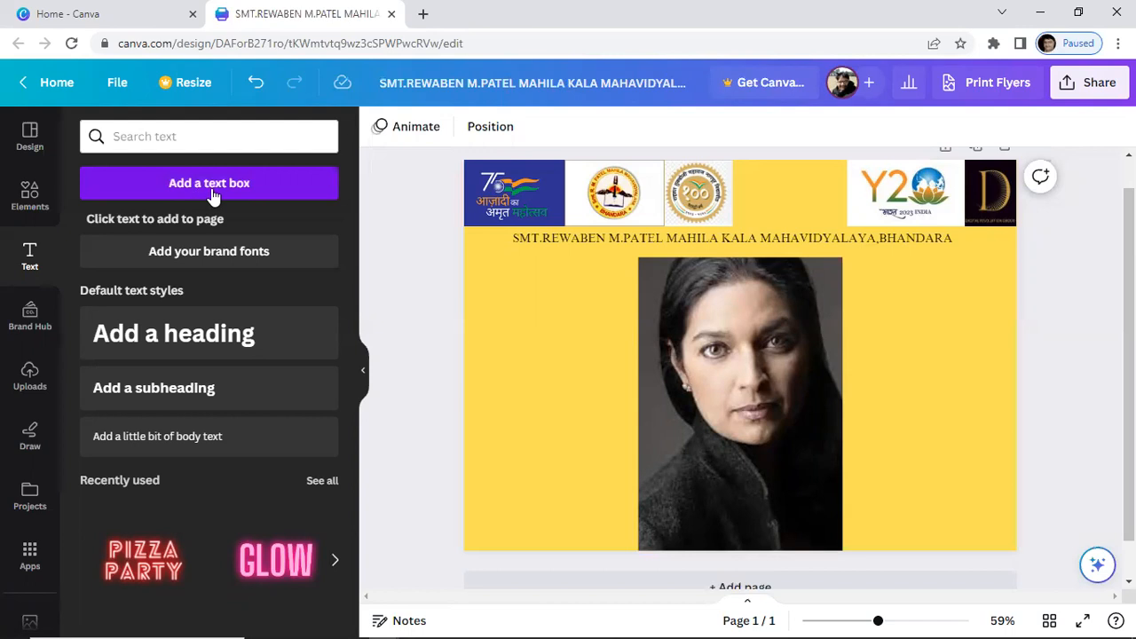
Add a second text box, place it over the lower part of the portrait, and set its font size to 17
click(255, 195)
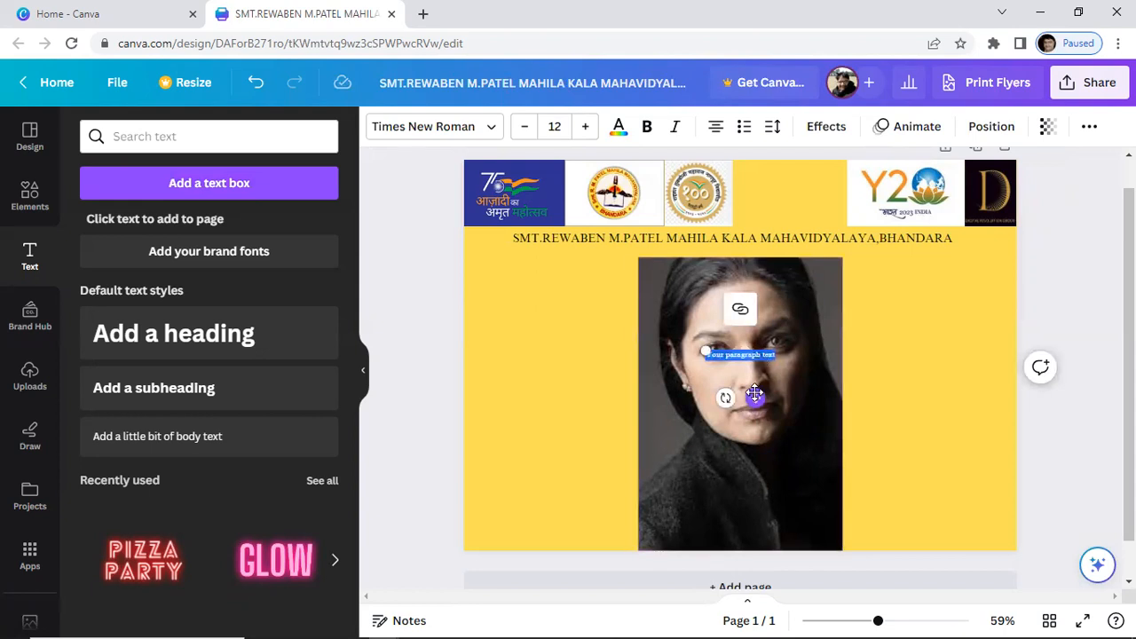
drag(755, 400, 752, 525)
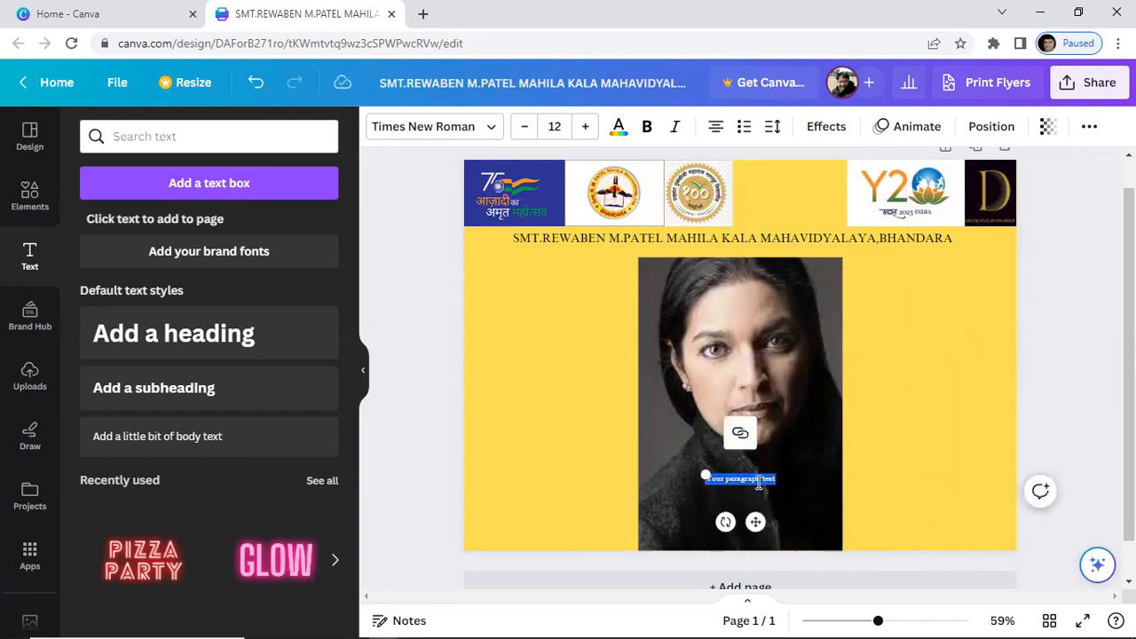
click(585, 130)
click(586, 130)
click(585, 130)
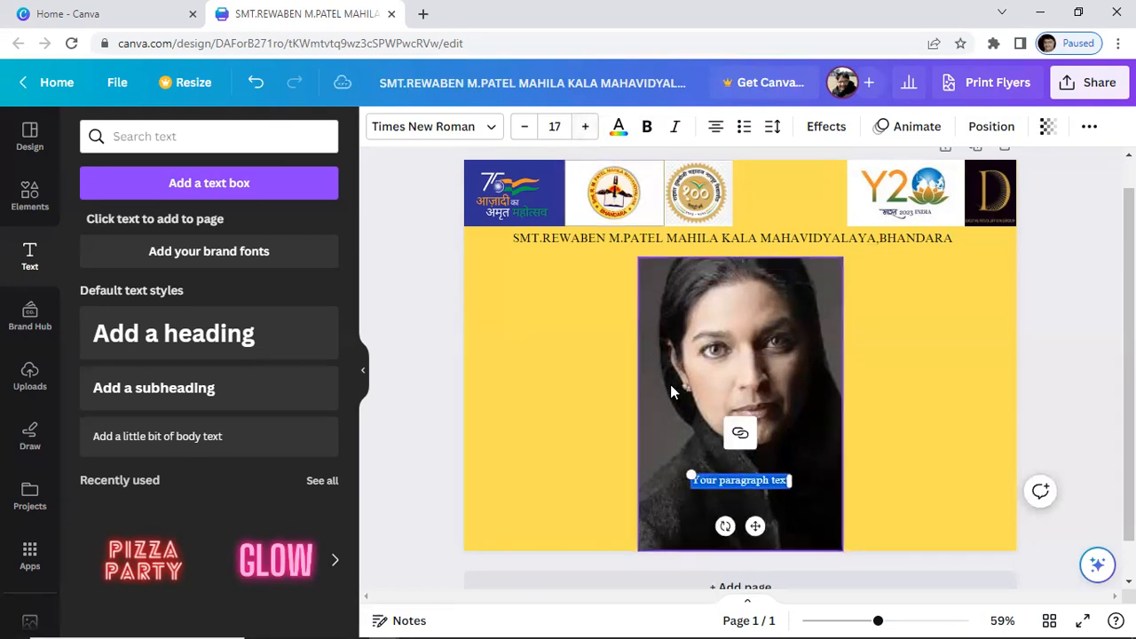
Move the new text box onto the yellow area beside the portrait and replace its text with "E-QUIZ O JHUMPA LAHIRI"
click(741, 482)
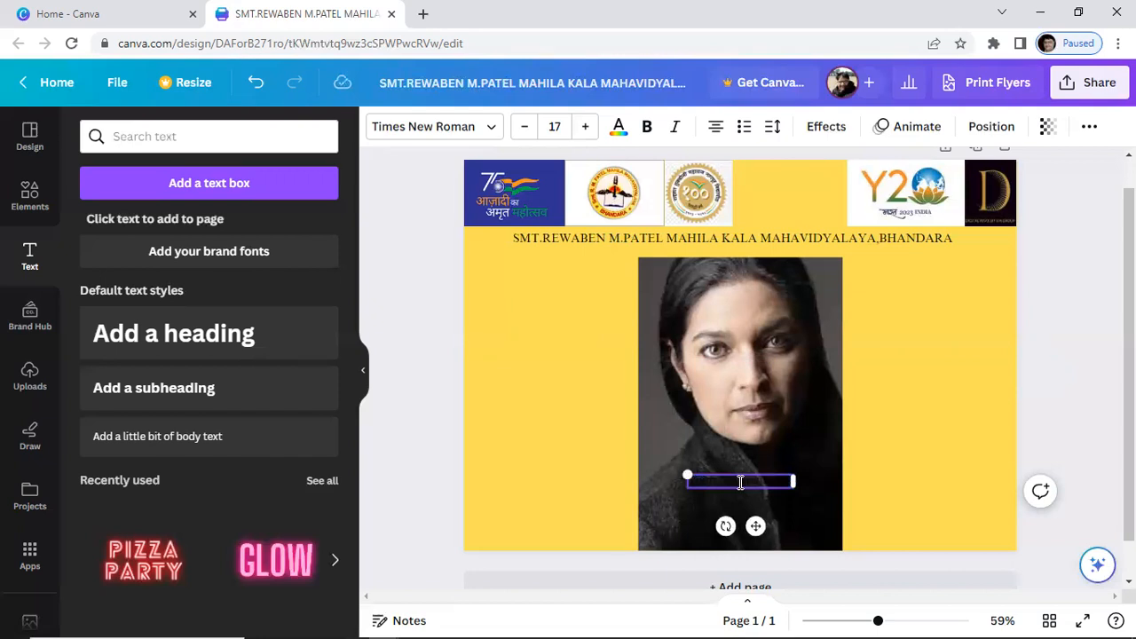
drag(744, 481, 684, 480)
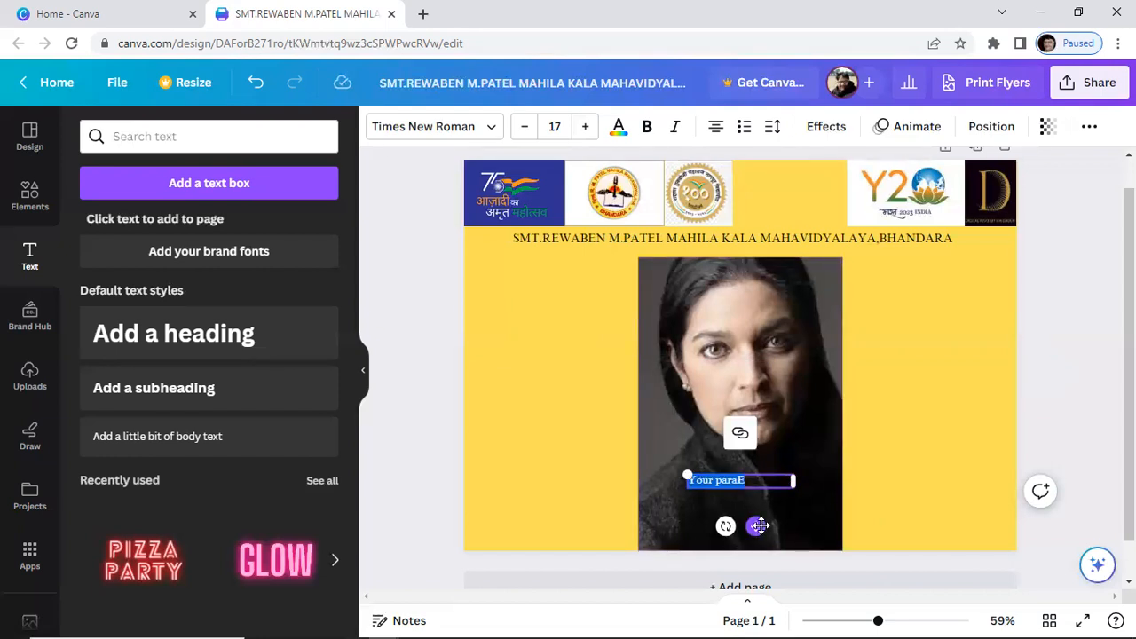
drag(753, 527, 932, 498)
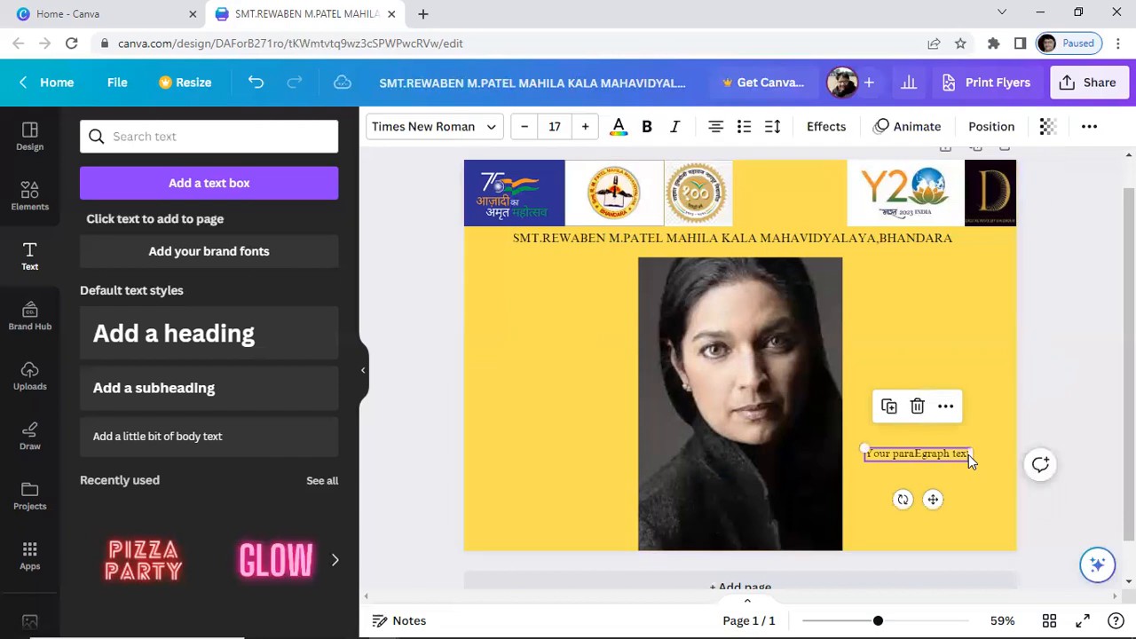
click(968, 455)
drag(968, 454, 867, 459)
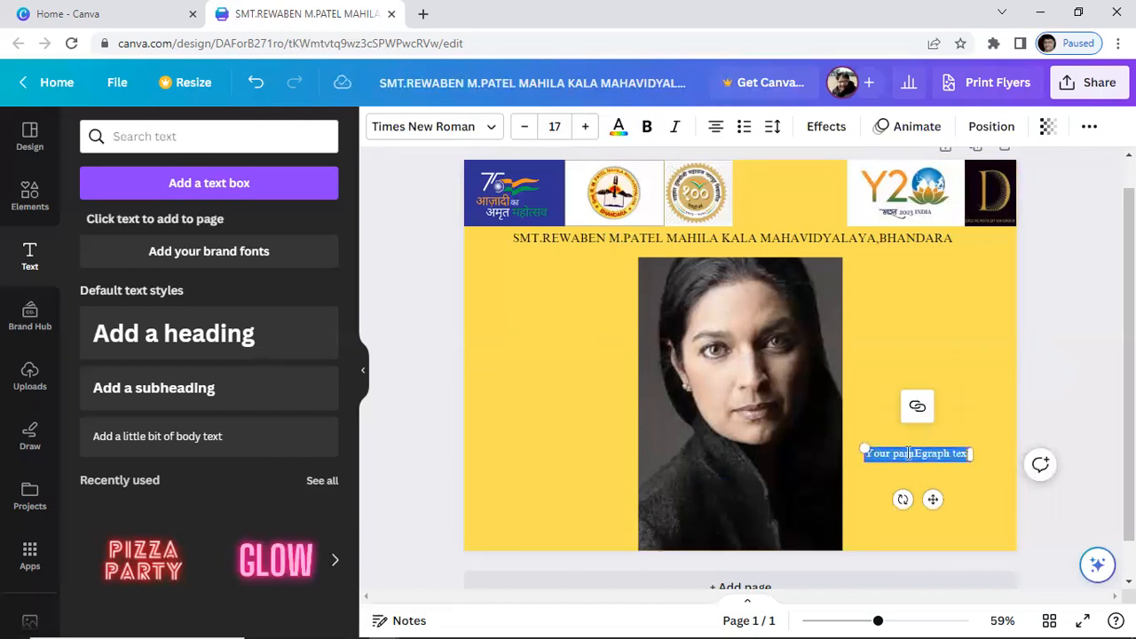
key(BackSpace)
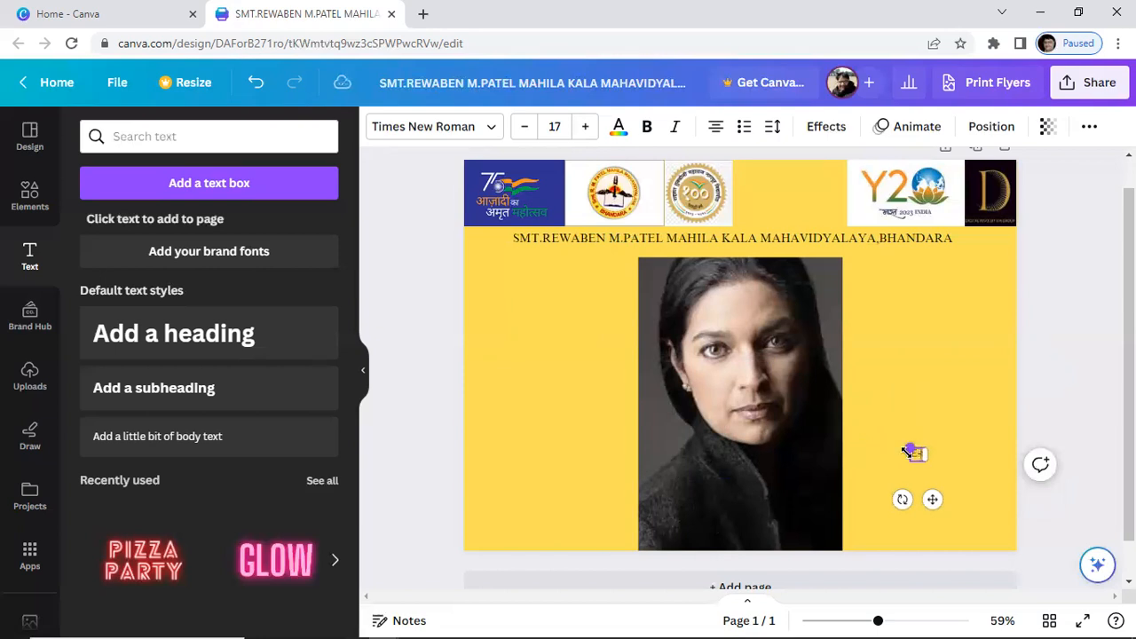
text(E-QUIZ)
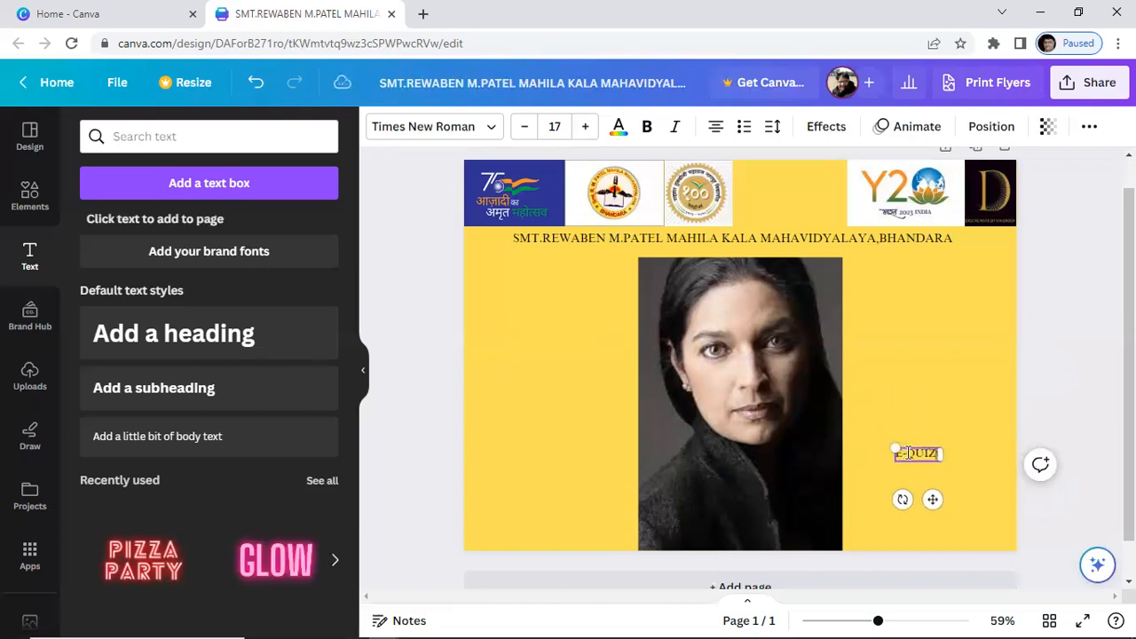
text( O JHUM)
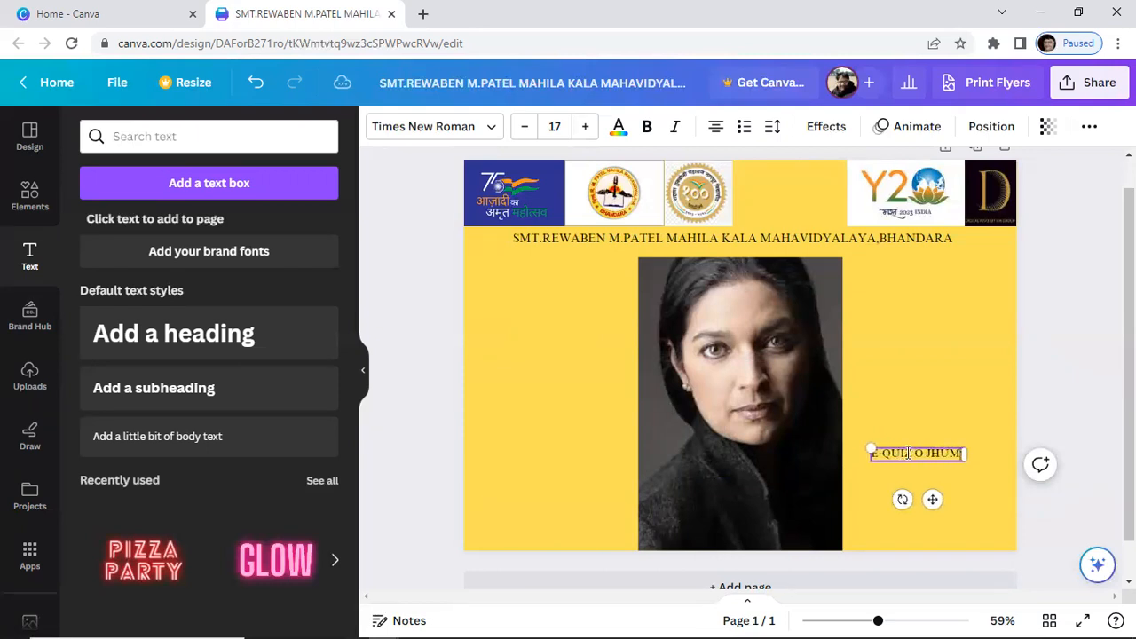
text(PA LAHIRI)
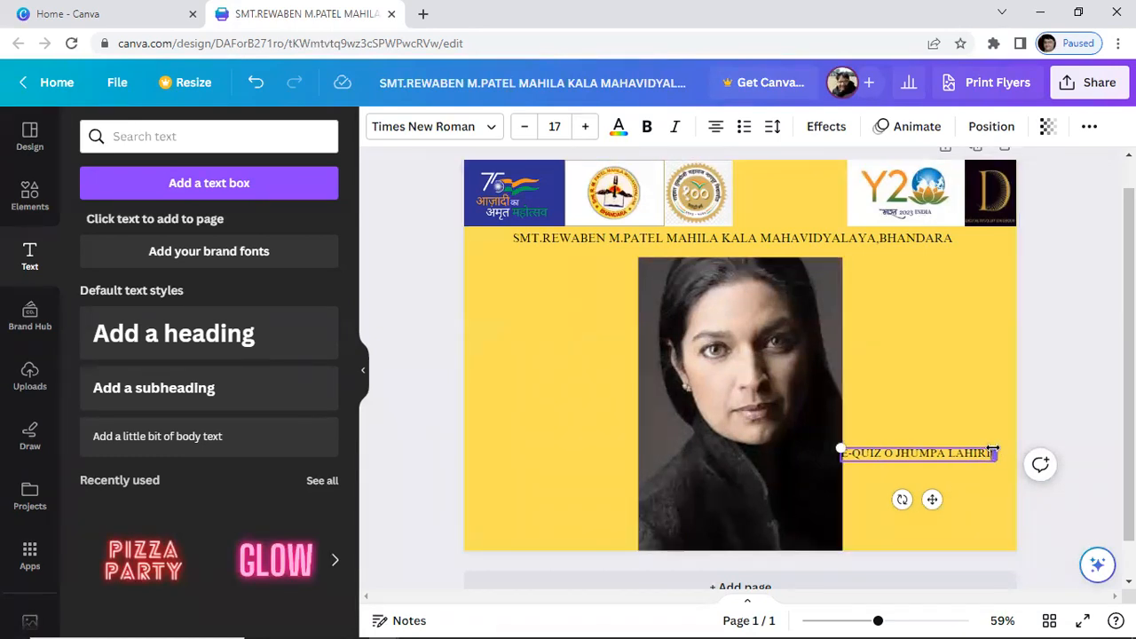
Colour the "E-QUIZ O JHUMPA LAHIRI" text white and move it back over the dark lower part of the portrait, centred
drag(993, 454, 839, 455)
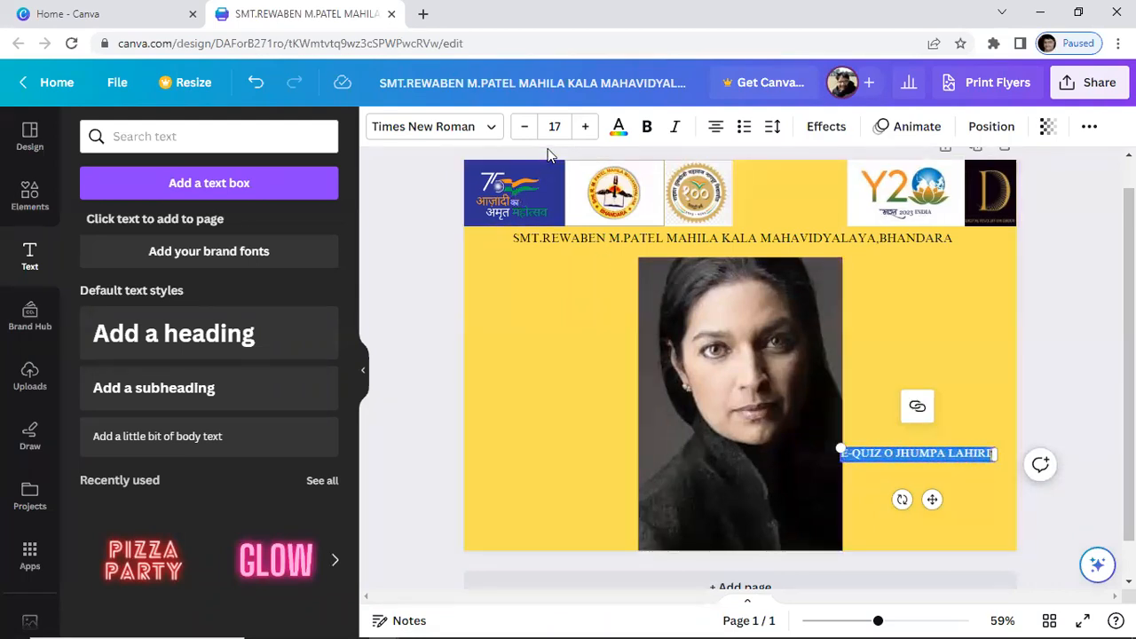
click(619, 128)
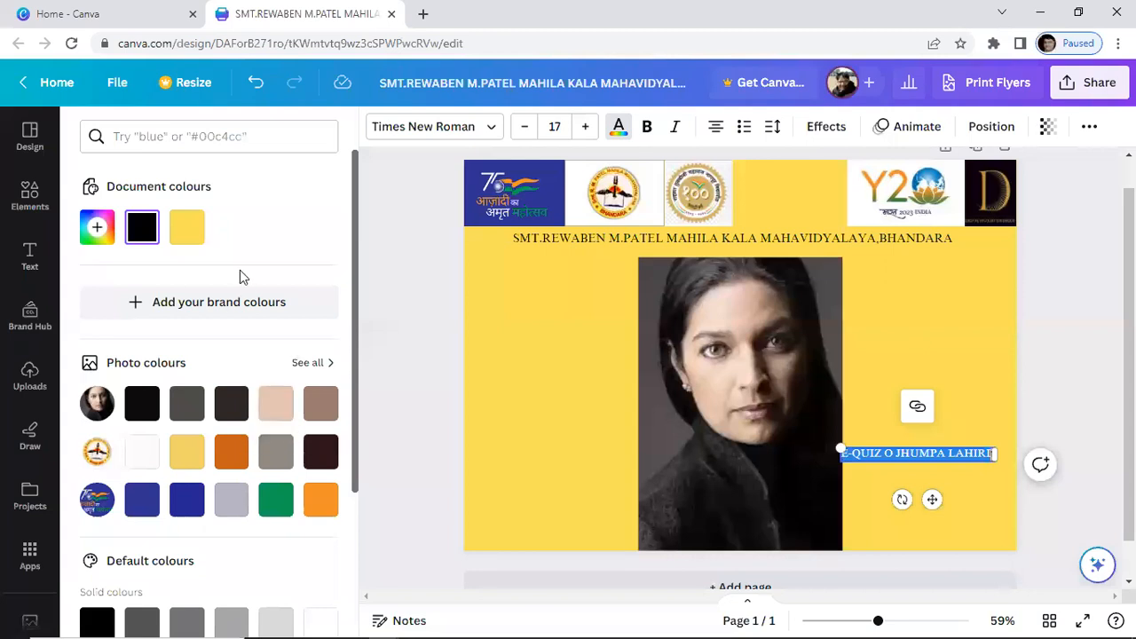
click(139, 457)
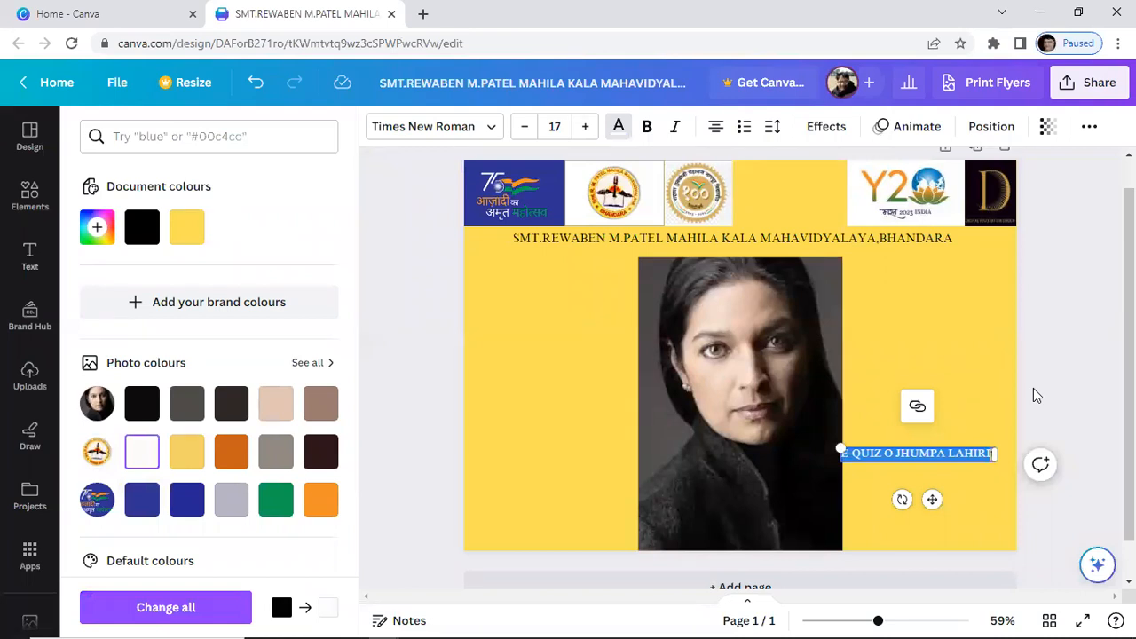
key(Escape)
drag(931, 498, 754, 529)
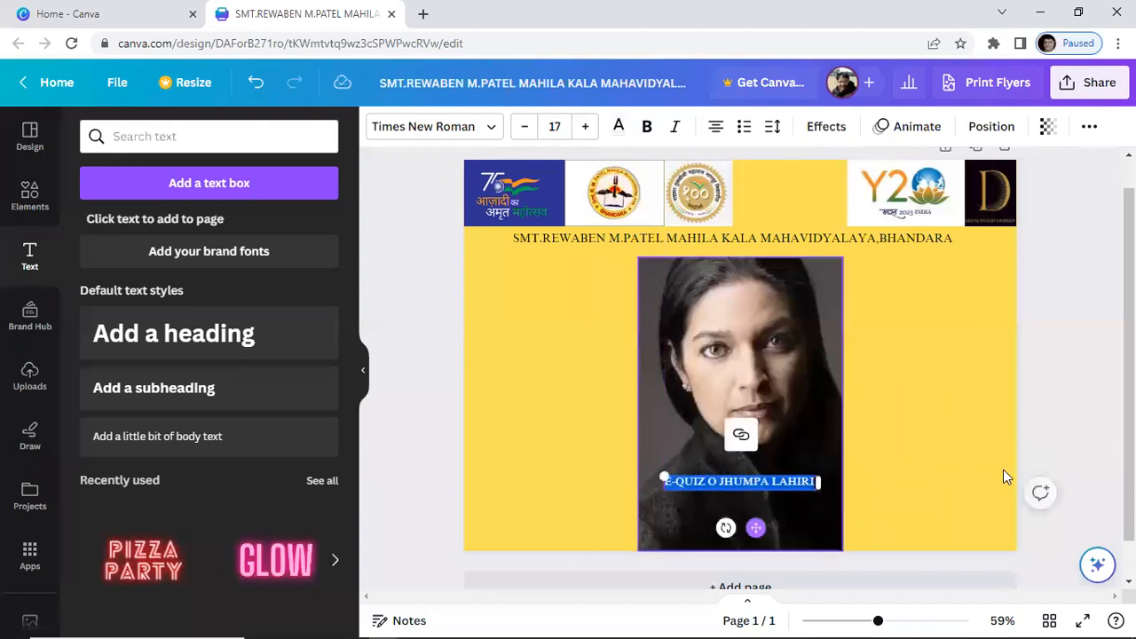
click(1059, 428)
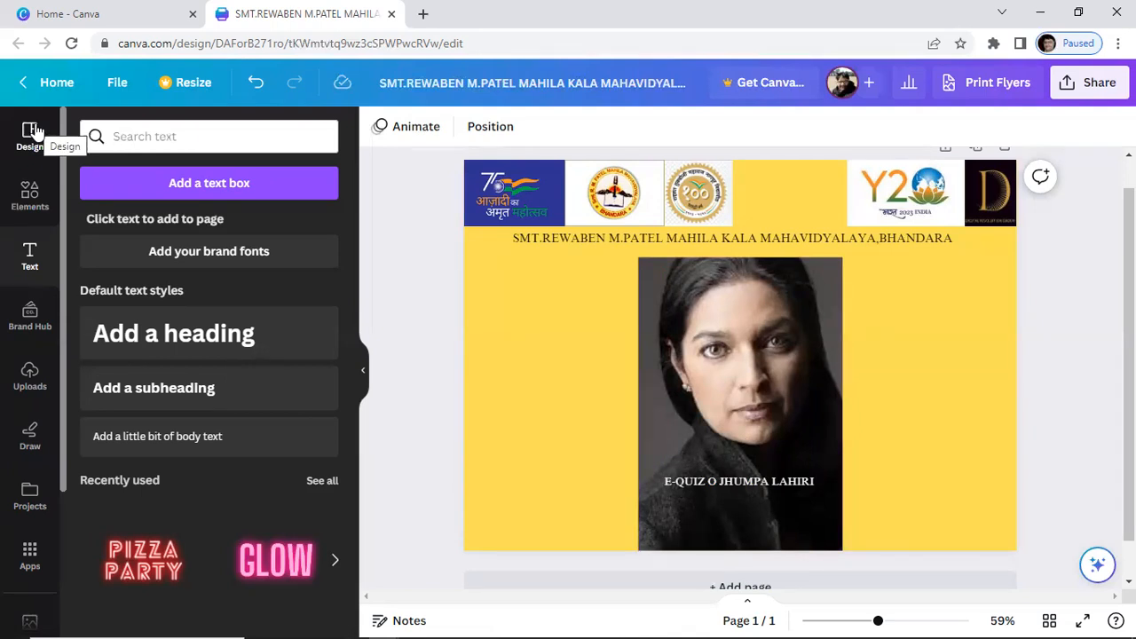
Add the flower bouquet graphic beside the portrait and delete the extra bouquet covering the face
click(30, 197)
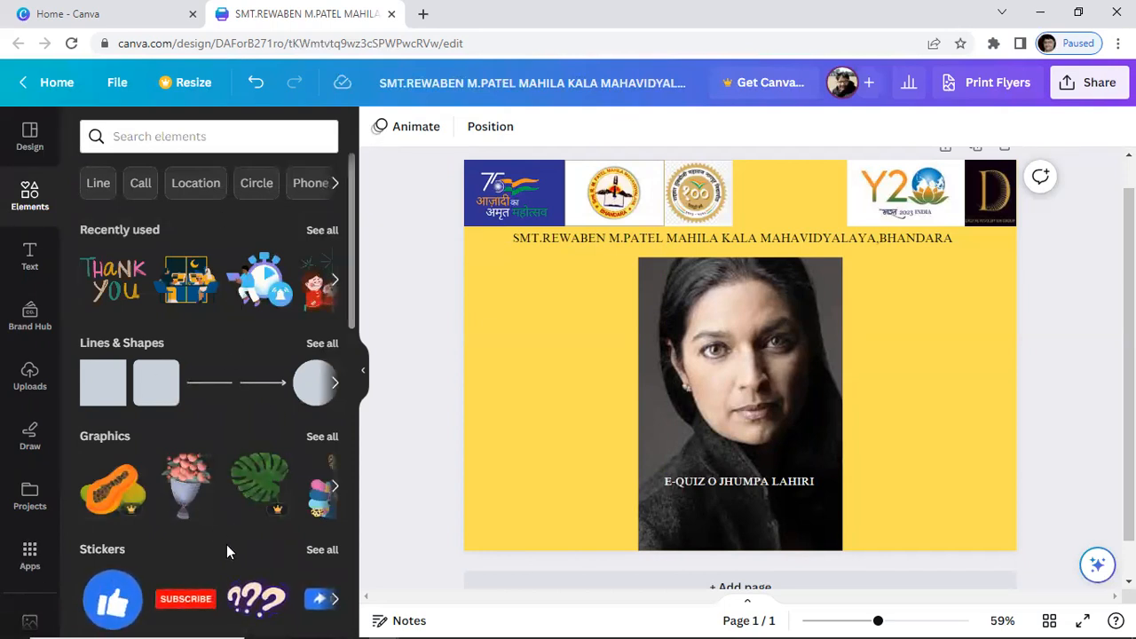
click(186, 488)
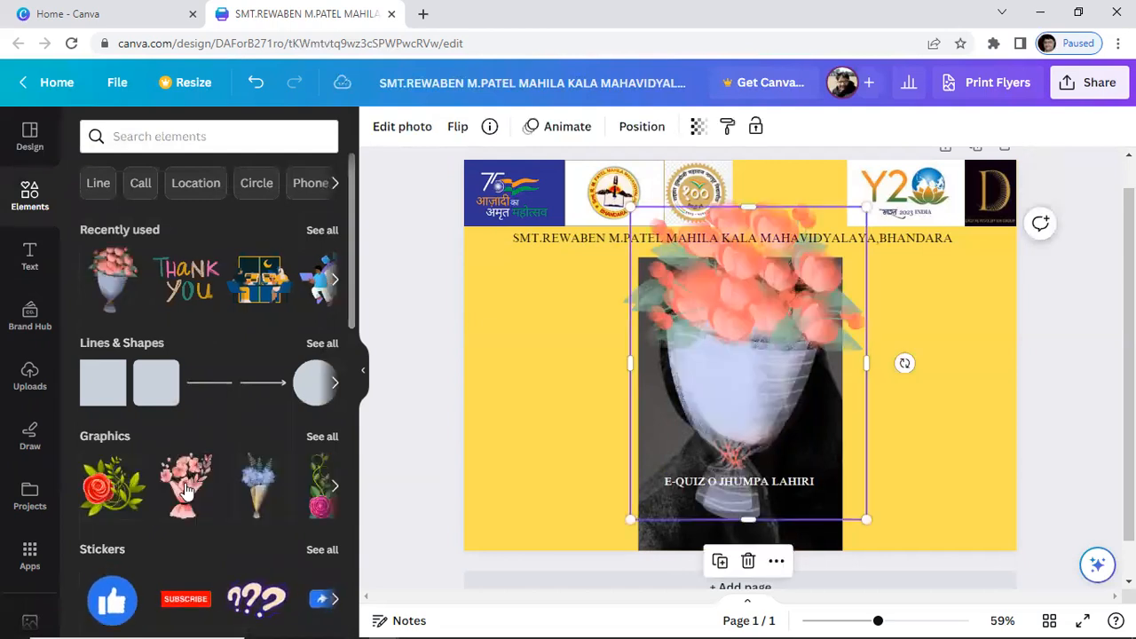
drag(710, 359, 539, 410)
right_click(770, 325)
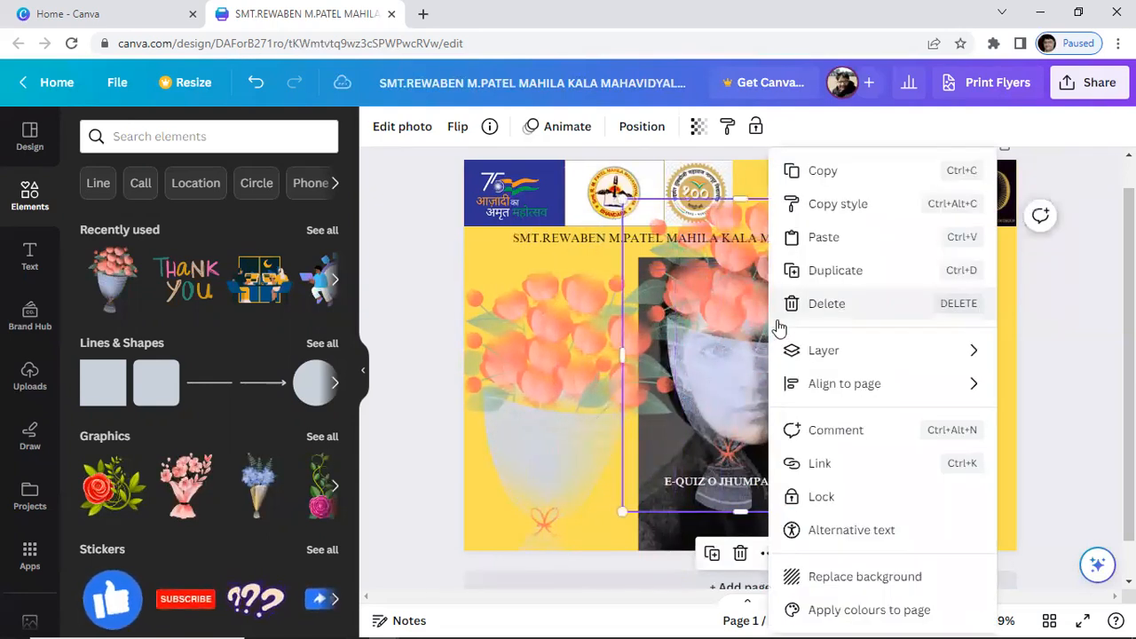
click(827, 303)
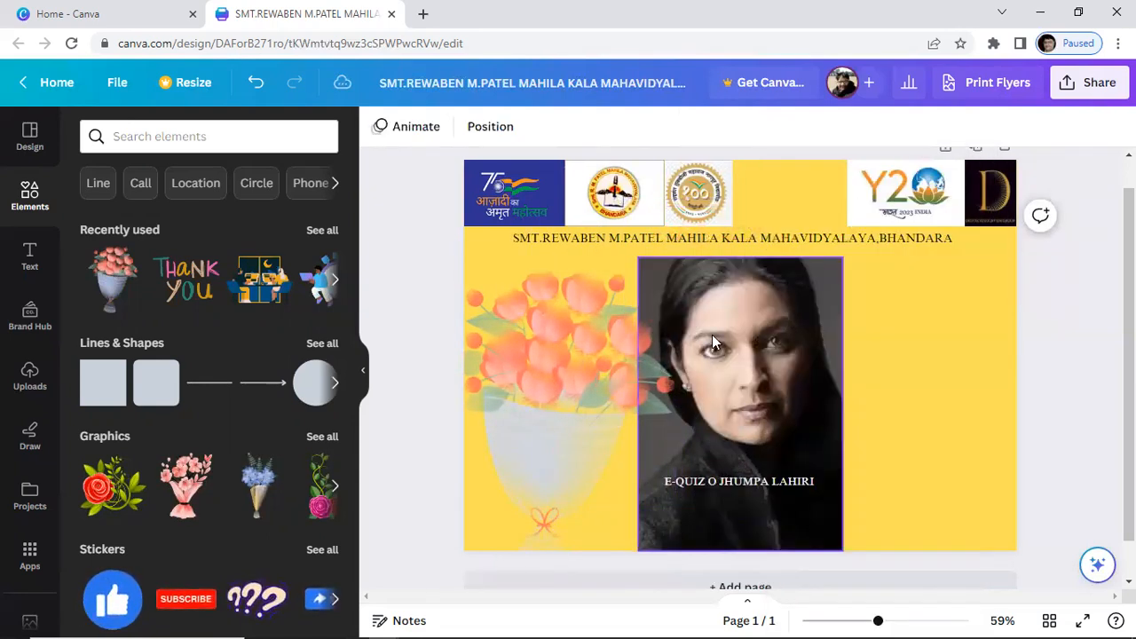
Shrink the remaining bouquet, try it in the lower areas on both sides of the portrait, and delete it
click(576, 389)
drag(438, 583, 558, 423)
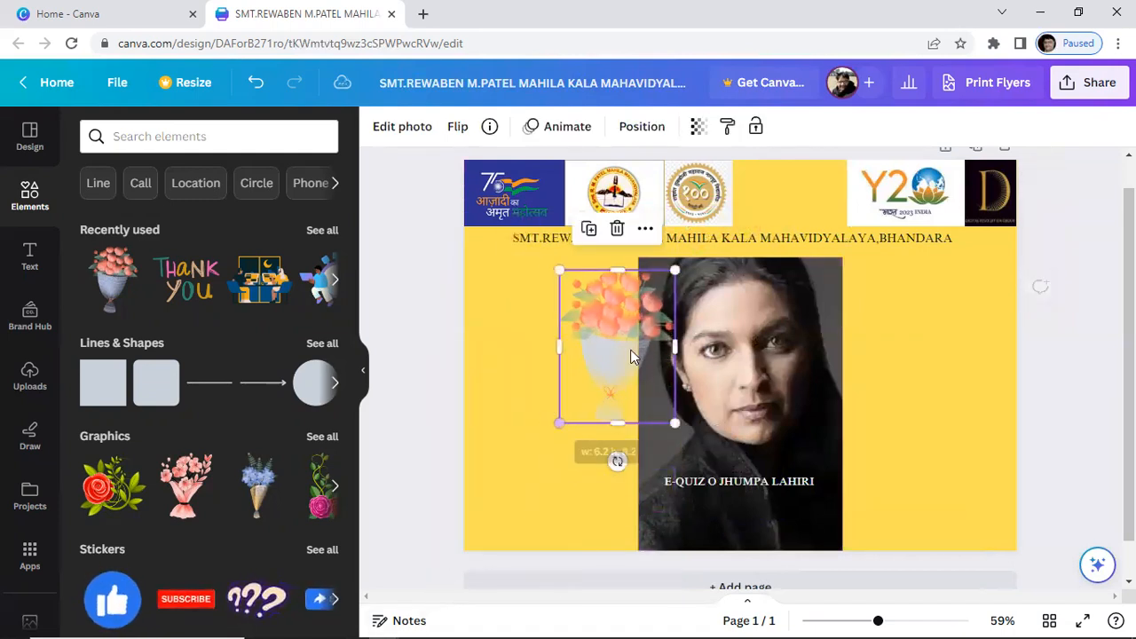
drag(621, 357, 539, 462)
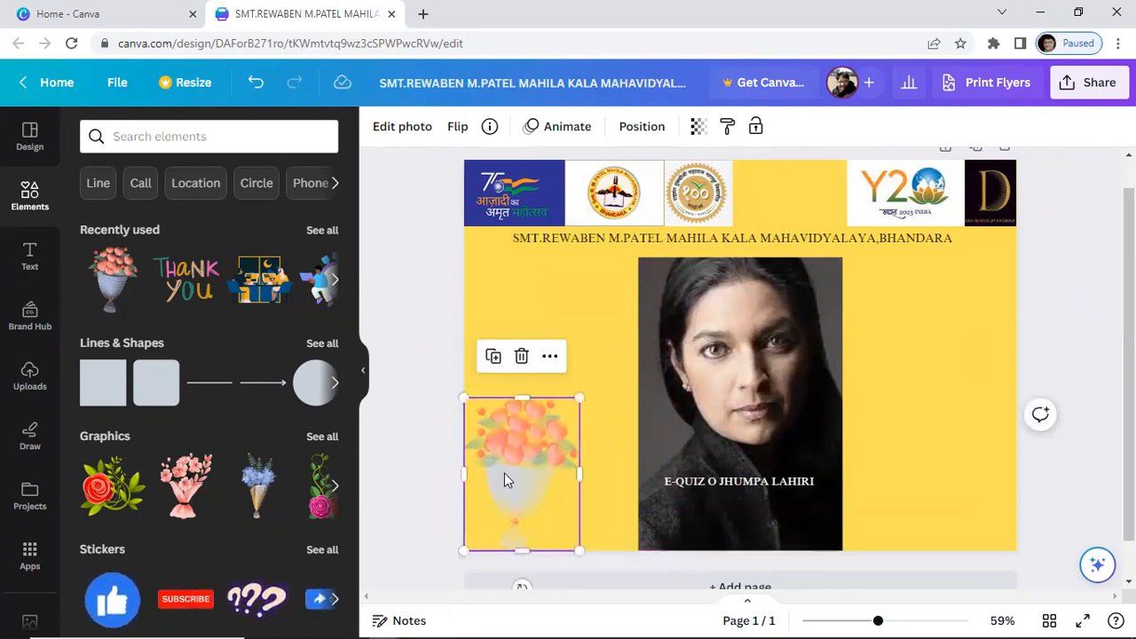
drag(499, 464, 830, 449)
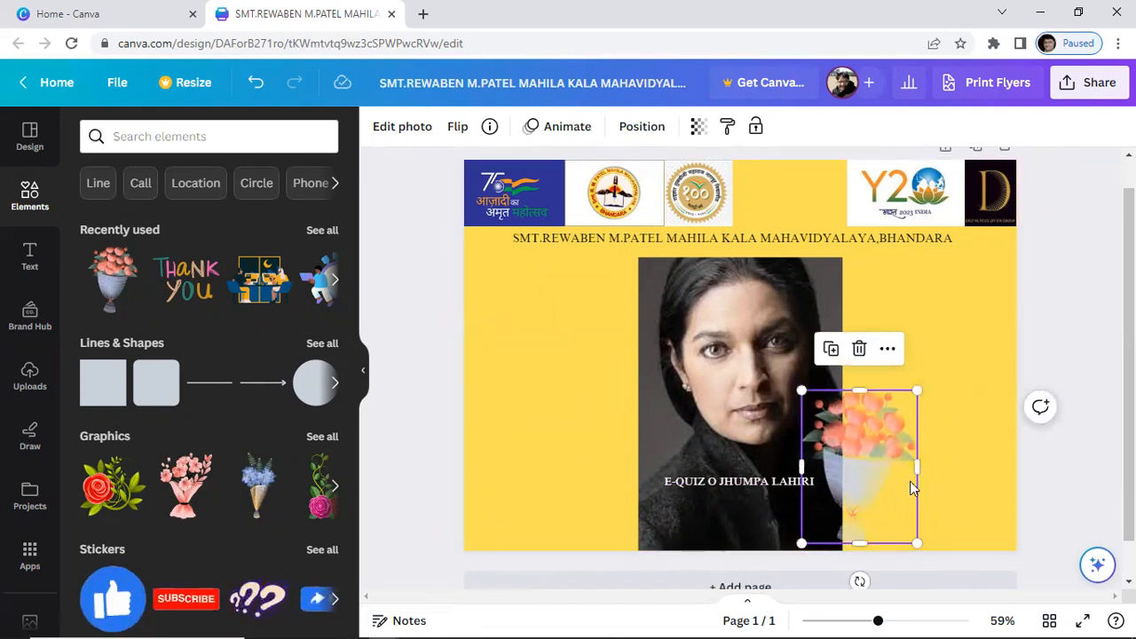
click(857, 351)
Try the sliced papaya graphic on the flyer and delete it
click(102, 488)
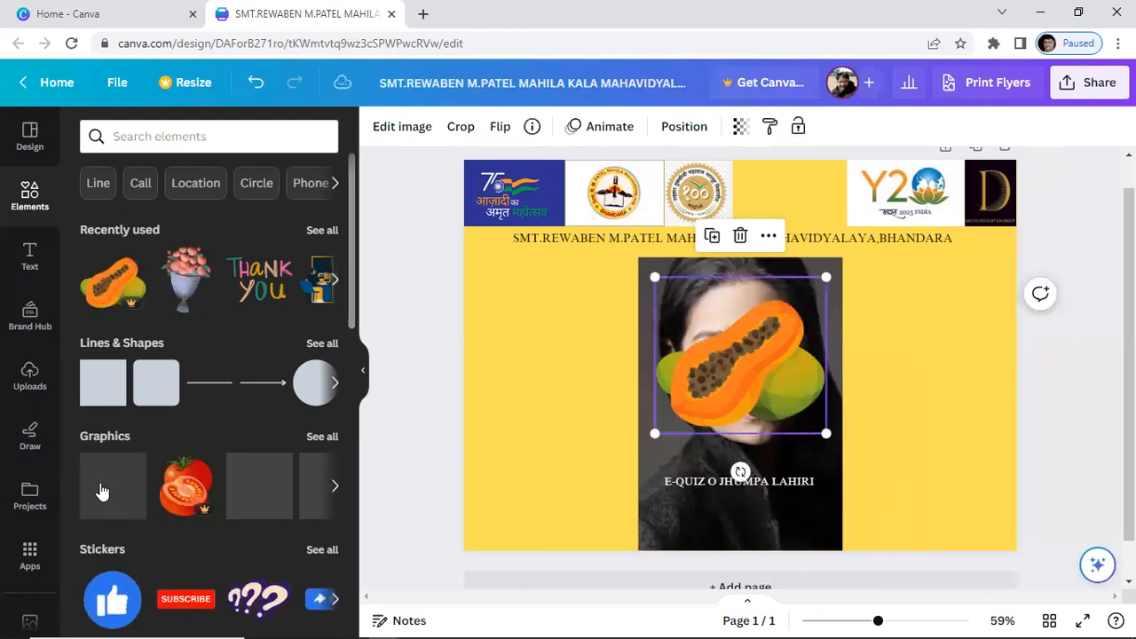
right_click(736, 391)
key(Delete)
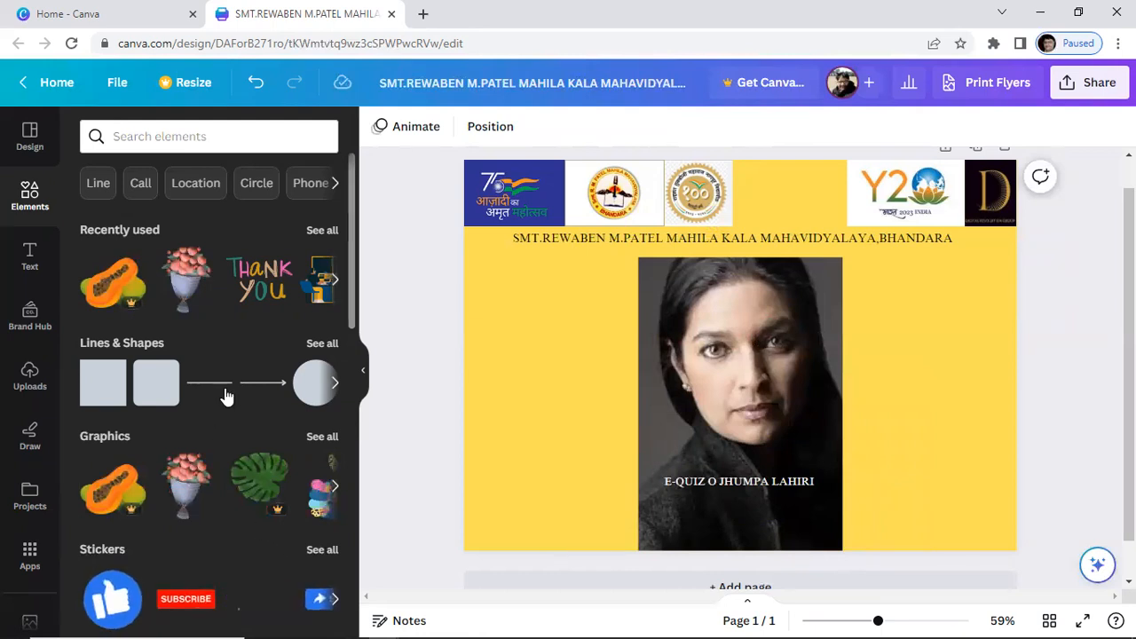
Add the recently used graphic of the family in red, shrink it, and place it on the yellow area left of the portrait
click(334, 282)
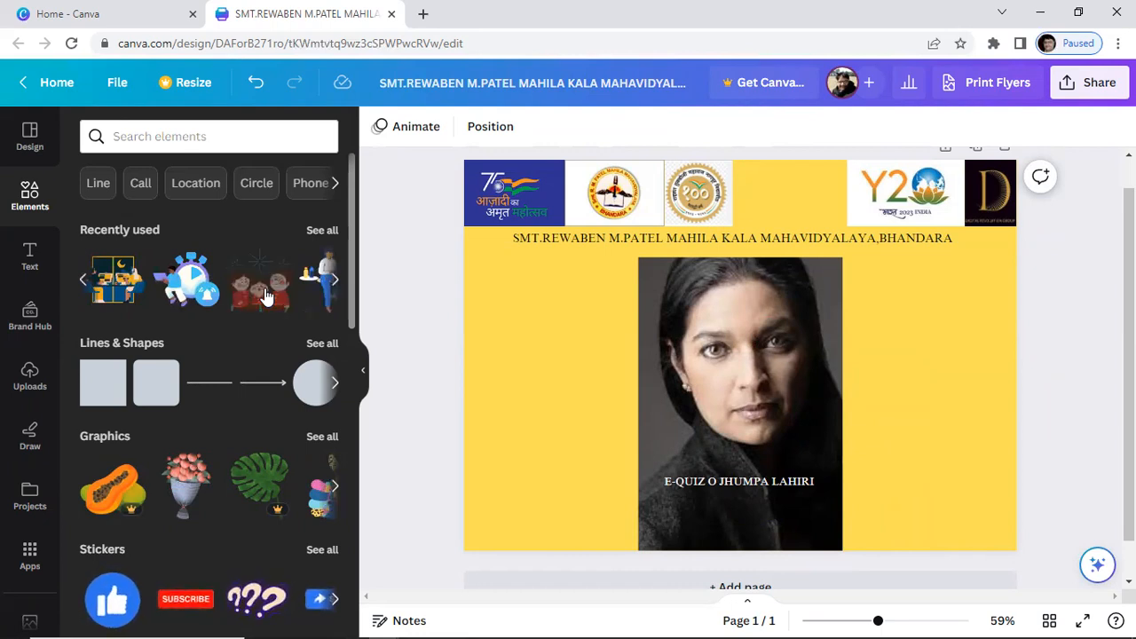
click(263, 296)
drag(683, 410, 563, 341)
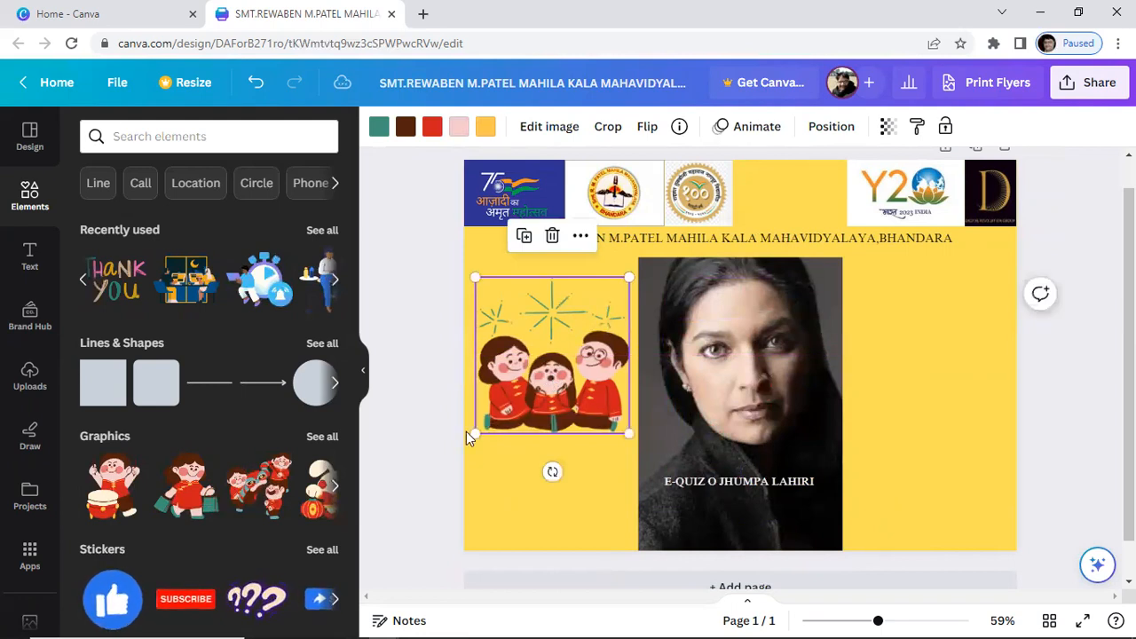
drag(471, 434, 512, 381)
drag(571, 322, 543, 355)
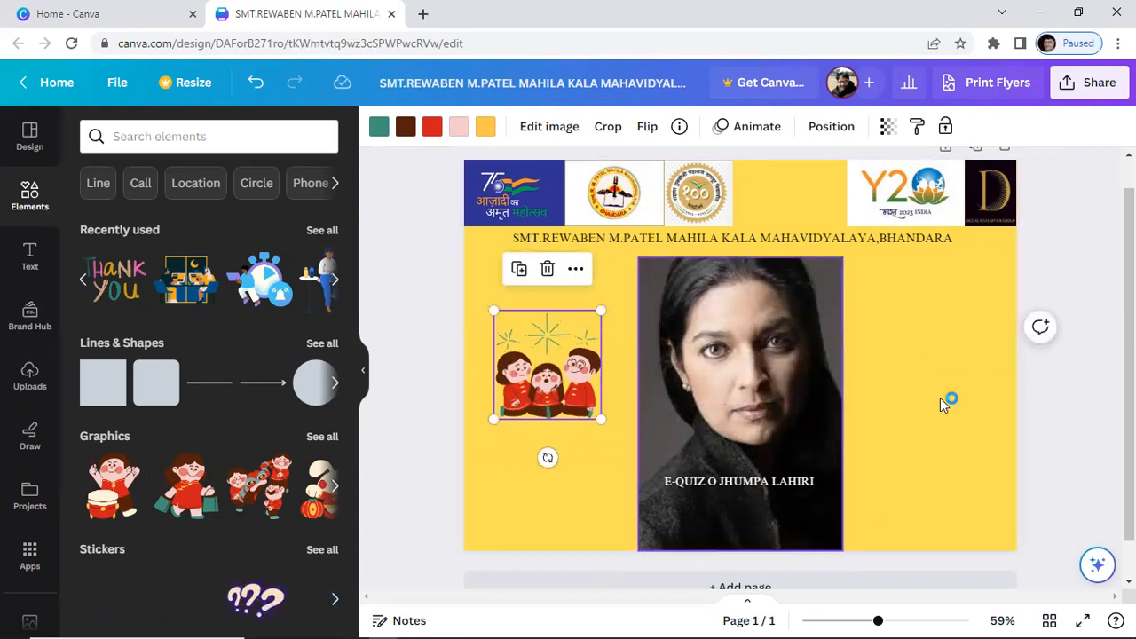
click(1048, 403)
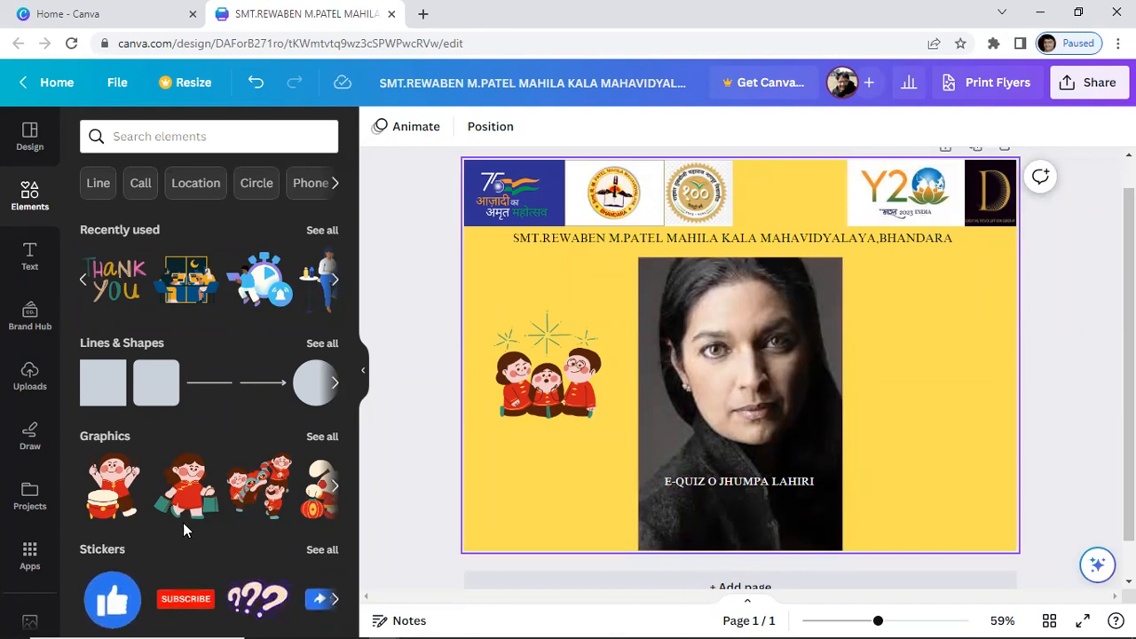
Try the grey polygonal, blue painted-texture and plain light pink backgrounds on the flyer
scroll(29, 502, down, 2)
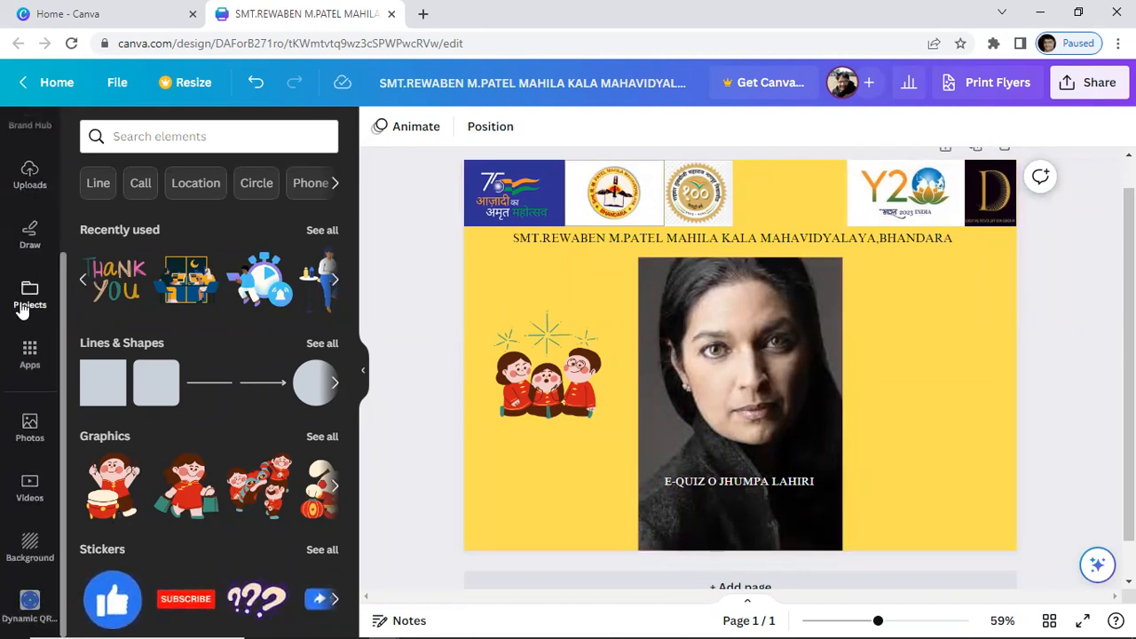
click(34, 550)
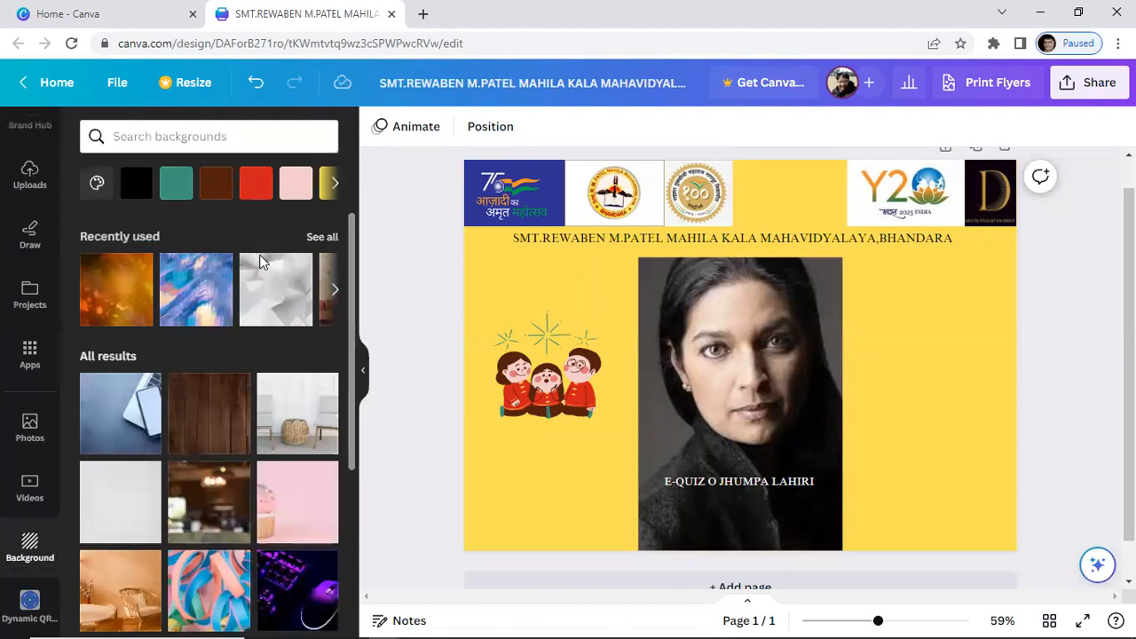
click(270, 302)
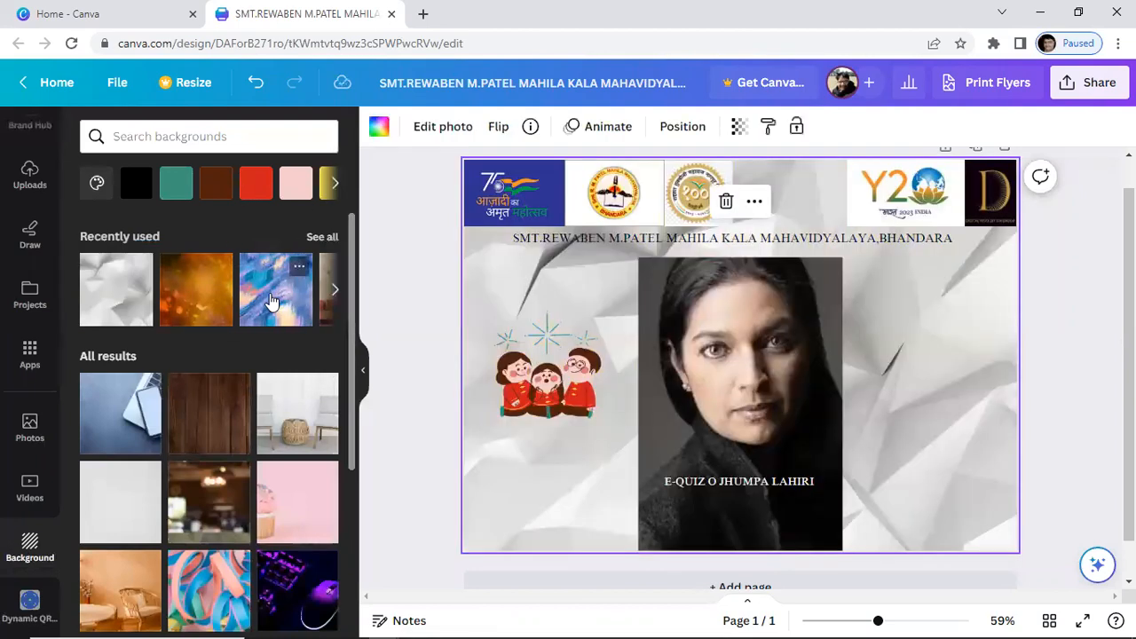
click(271, 302)
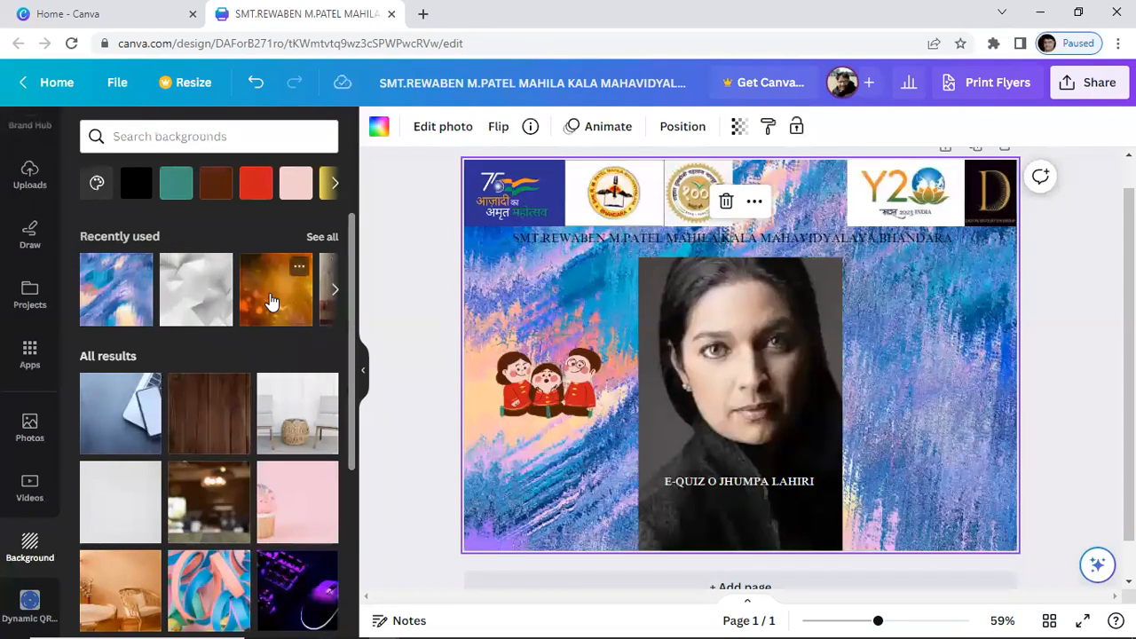
click(297, 184)
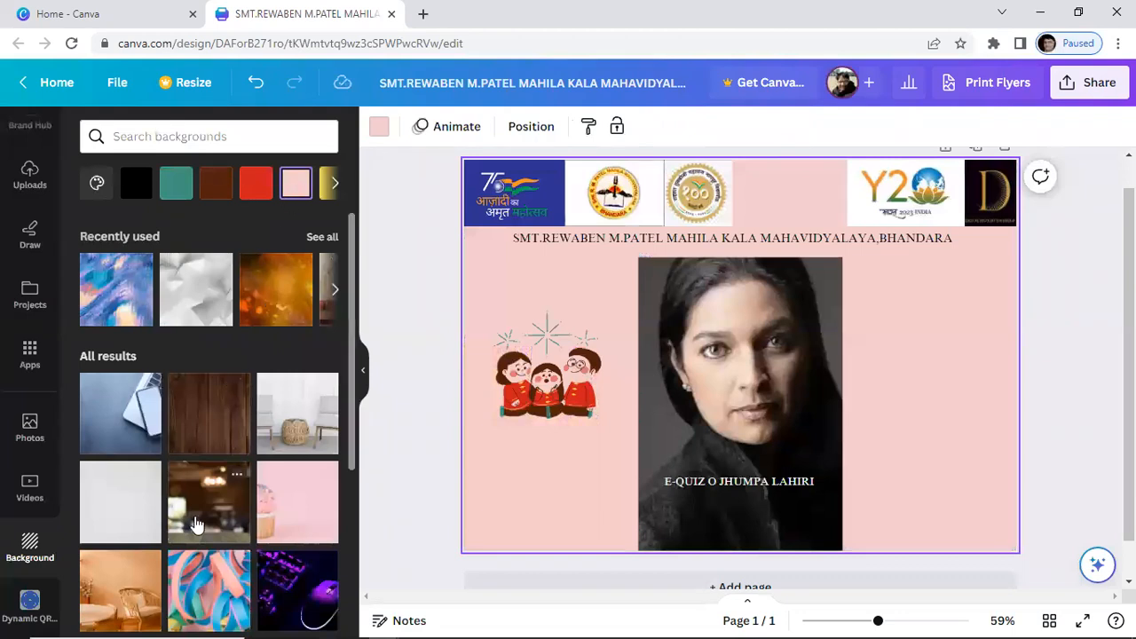
Try the white-to-grey gradient background and the yellow wall photo with a walking person on the flyer
scroll(195, 523, down, 3)
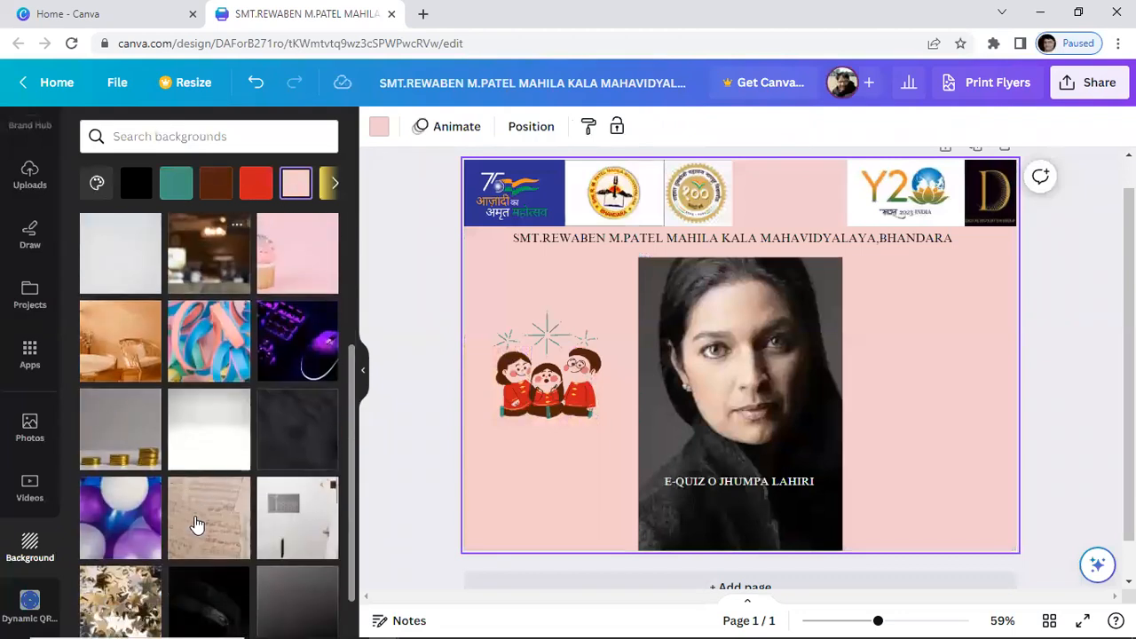
click(202, 441)
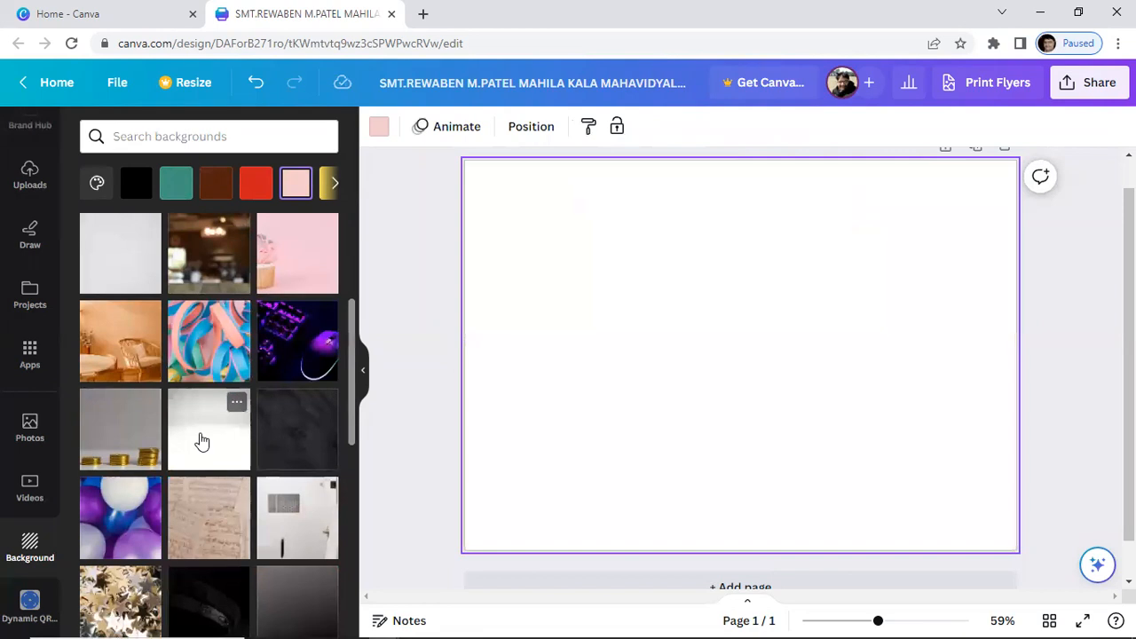
scroll(203, 441, down, 10)
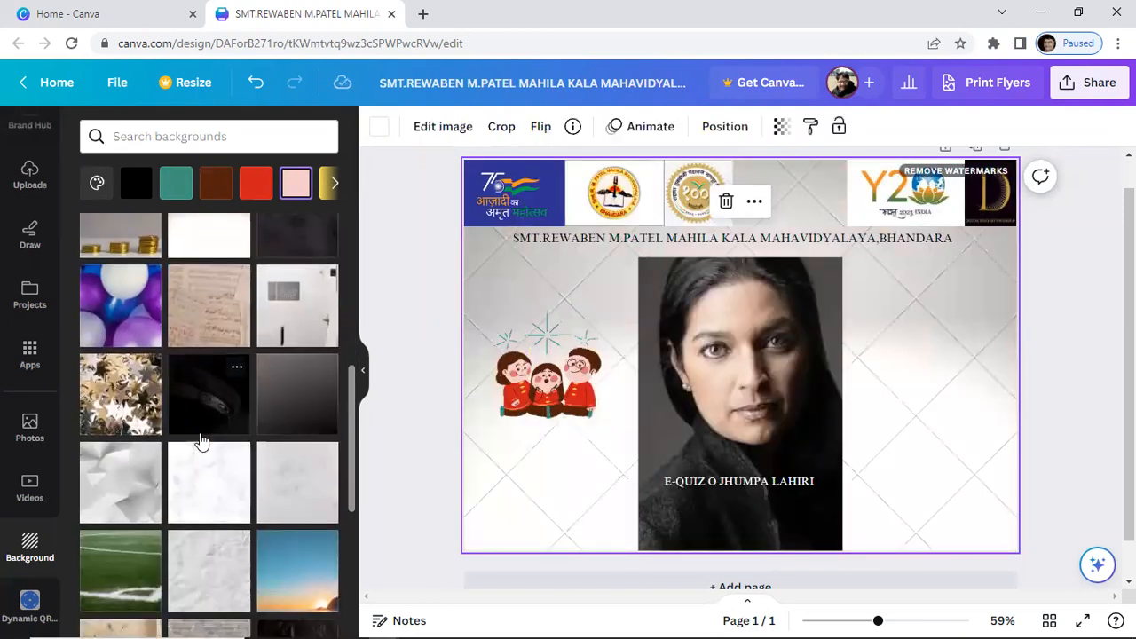
click(121, 475)
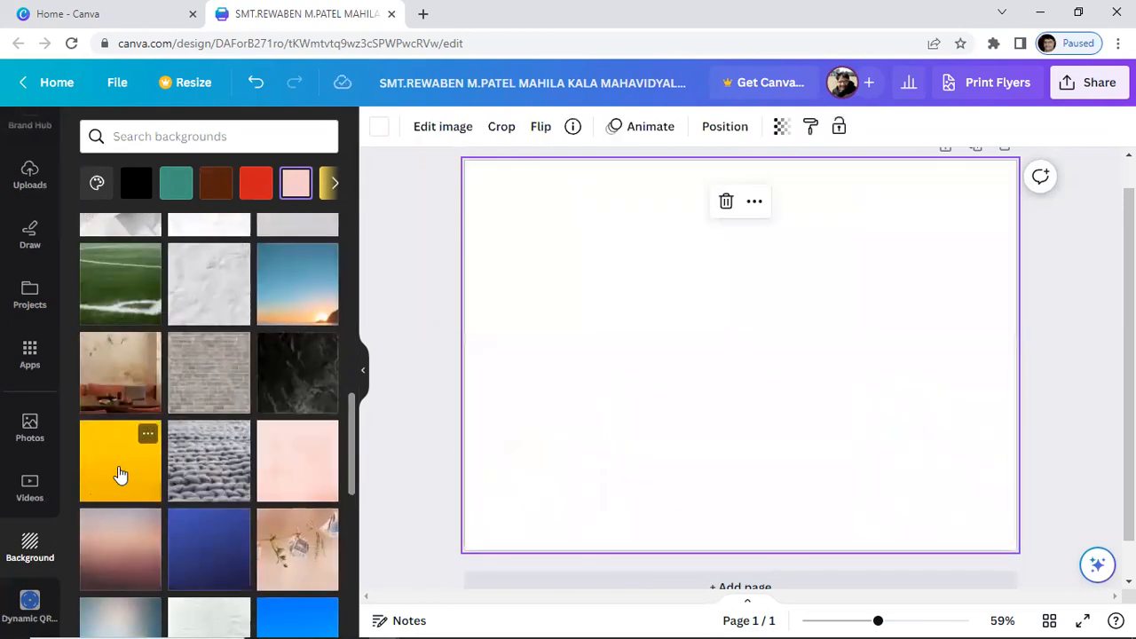
Replace the page background with the plain warm yellow image from the background library
scroll(182, 507, down, 3)
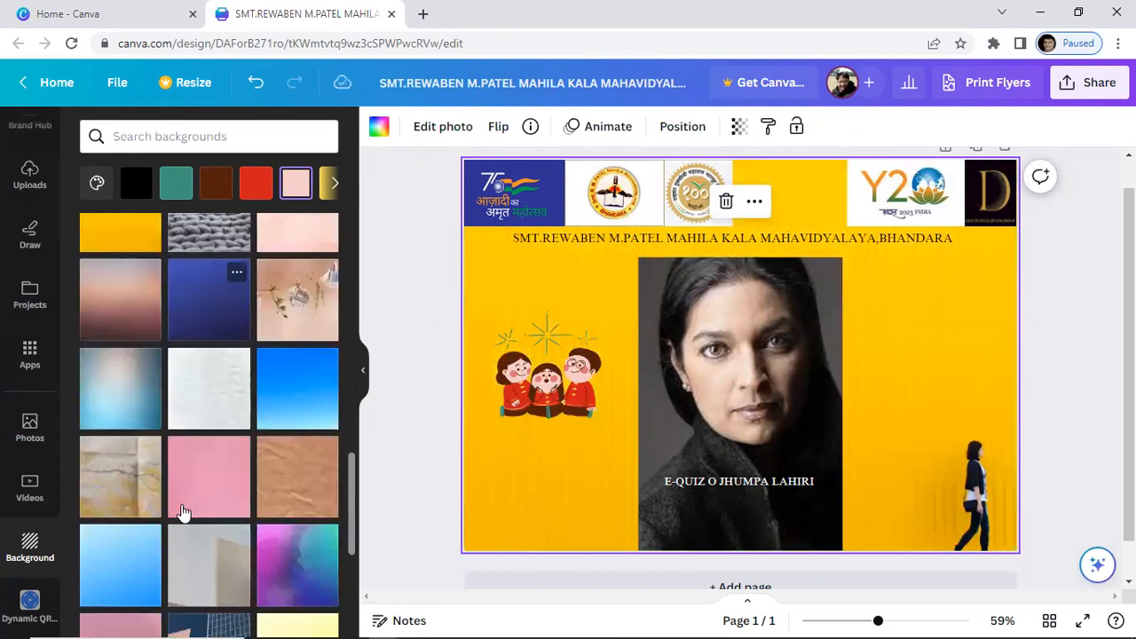
scroll(182, 512, down, 3)
click(206, 421)
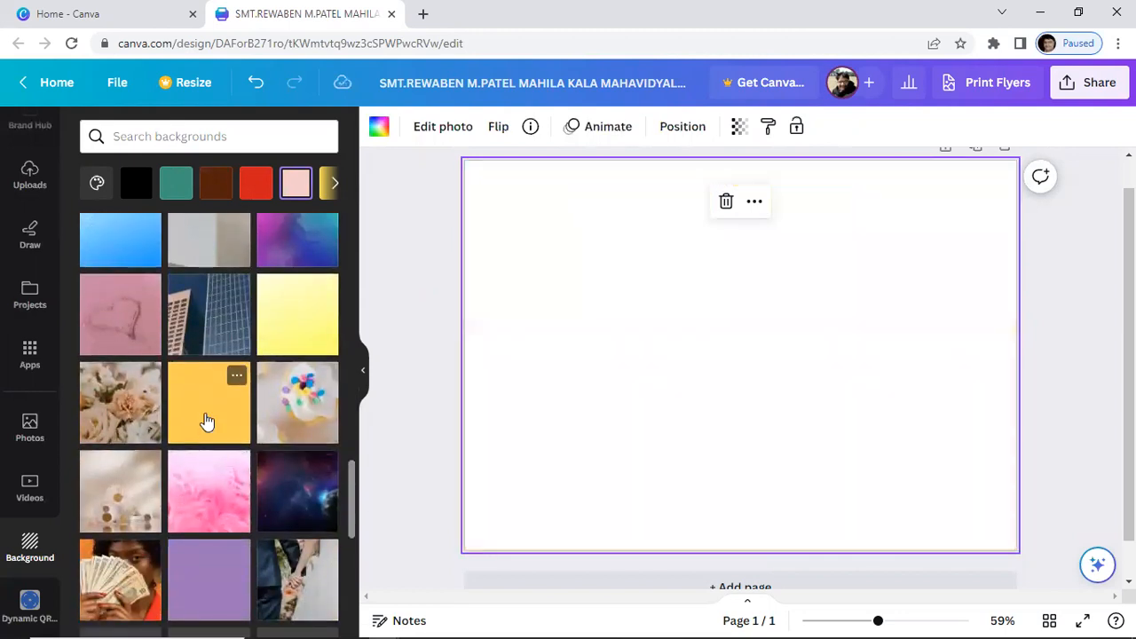